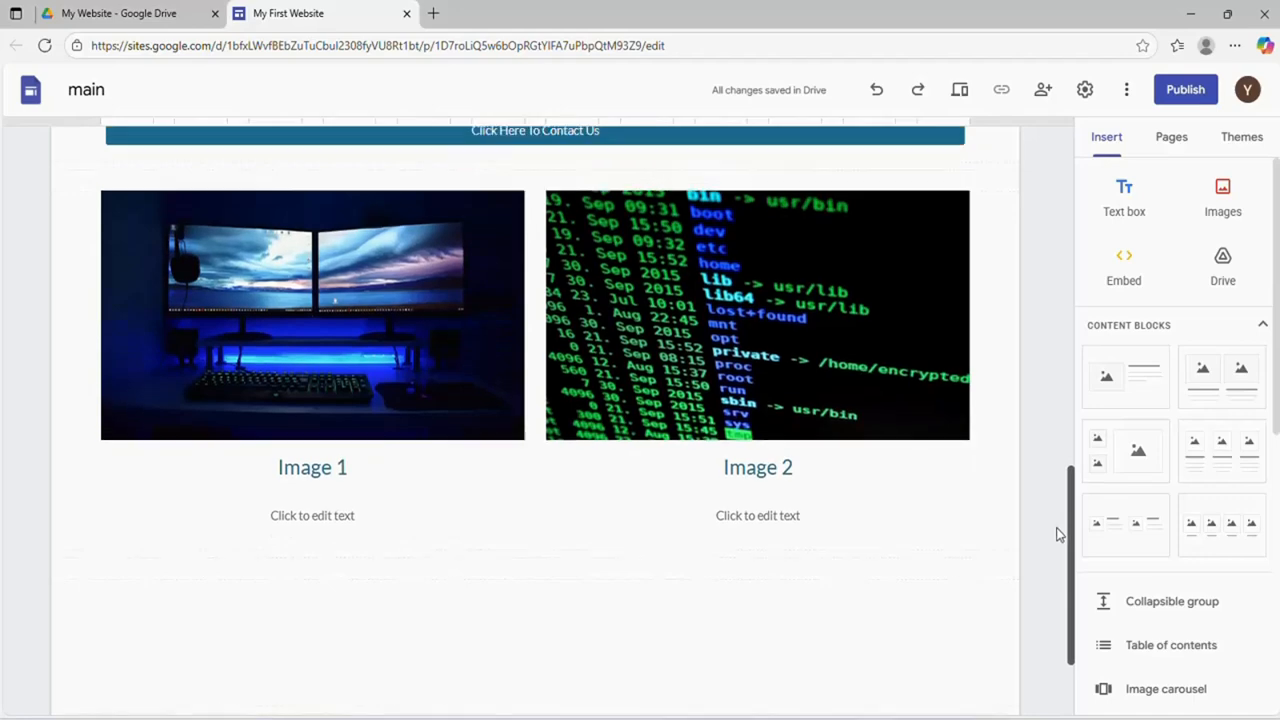
{"action": "scroll", "coordinate": [1056, 529], "scroll_direction": "up", "scroll_amount": 3}
{"action": "scroll", "coordinate": [1055, 545], "scroll_direction": "down", "scroll_amount": 2}
{"action": "scroll", "coordinate": [1053, 560], "scroll_direction": "down", "scroll_amount": 3}
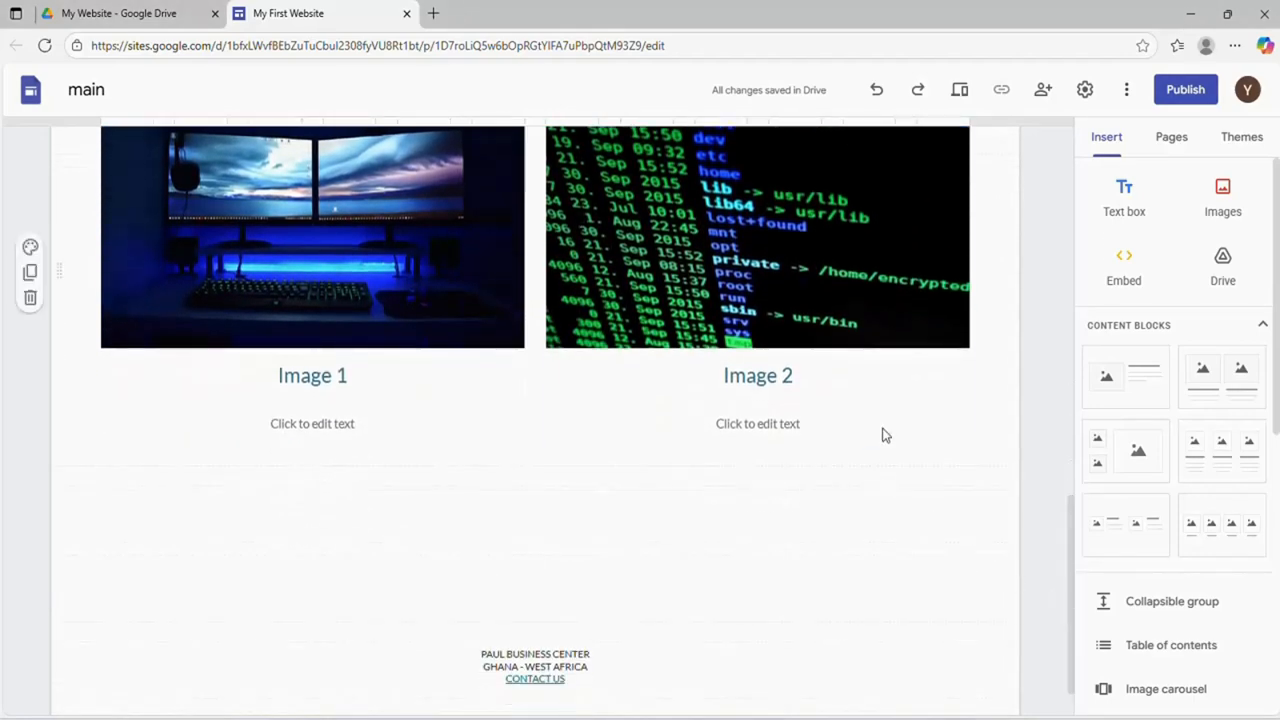
{"action": "double_click", "coordinate": [91, 445]}
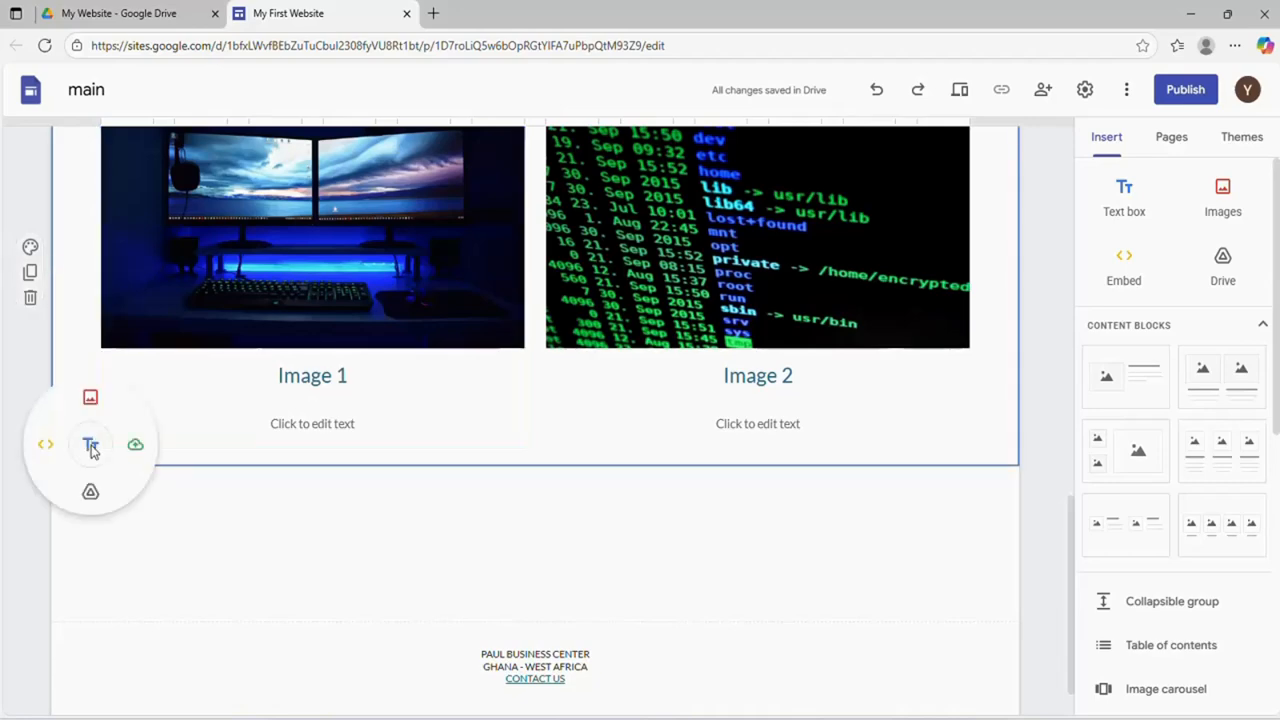
{"action": "left_click", "coordinate": [336, 491]}
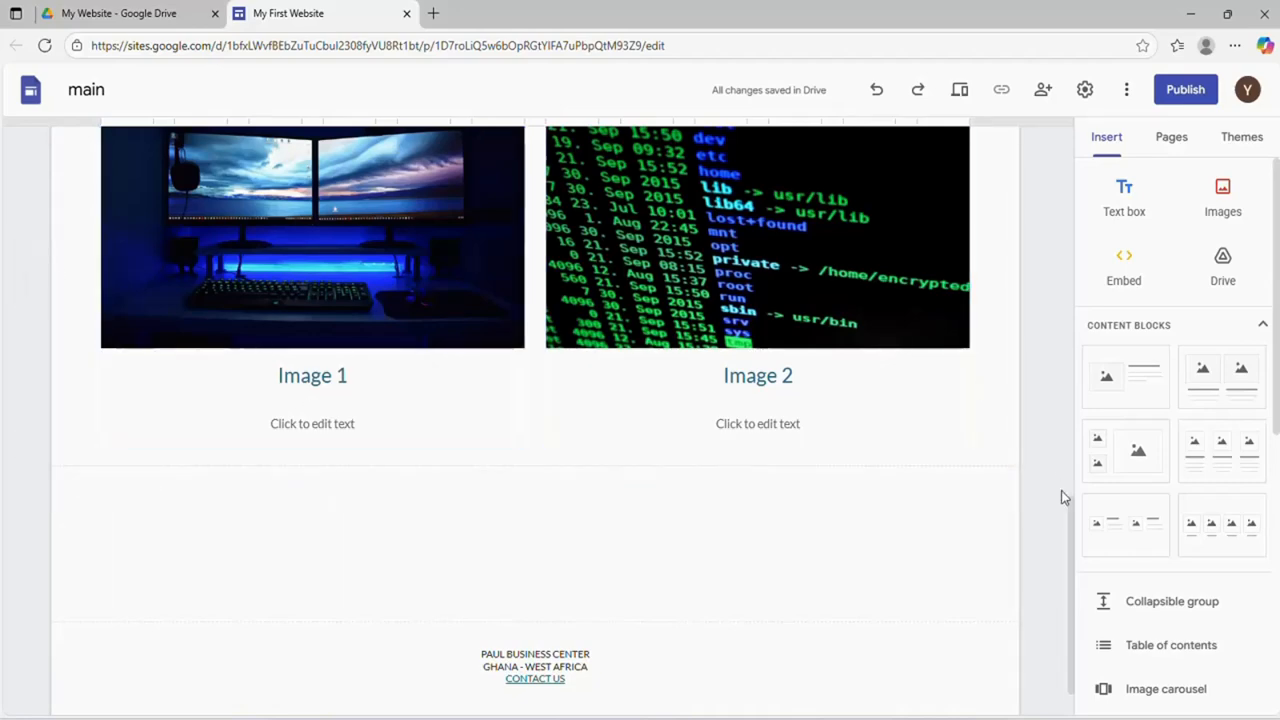
Copy the two-line heading "Welcome to PAUL BUSINESS CENTER HOME OF TECHNOLOGY" below the page banner.
{"action": "left_click_drag", "start_coordinate": [1068, 520], "coordinate": [1047, 178]}
{"action": "left_click", "coordinate": [790, 406]}
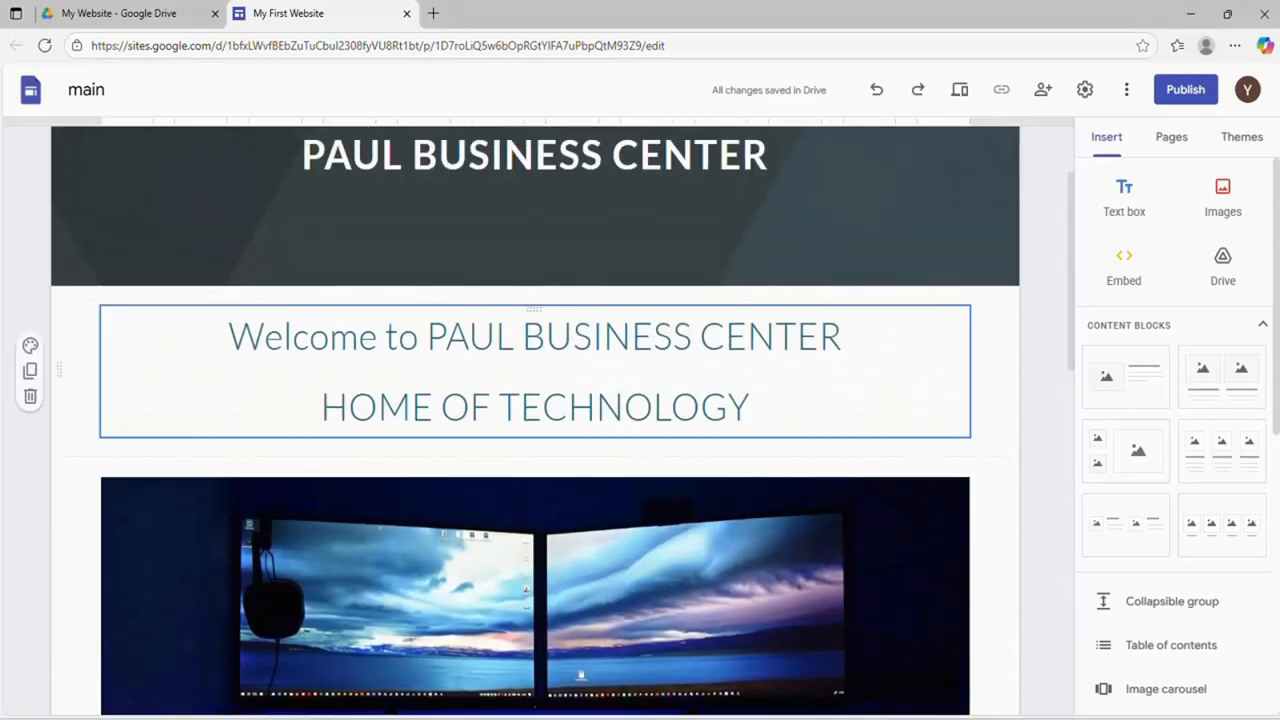
{"action": "key", "text": "ctrl+shift+Left"}
{"action": "key", "text": "ctrl+shift+Left"}
{"action": "key", "text": "ctrl+shift+Left"}
{"action": "key", "text": "ctrl+shift+Left"}
{"action": "key", "text": "ctrl+shift+Left"}
{"action": "key", "text": "ctrl+shift+Left"}
{"action": "key", "text": "ctrl+shift+Left"}
{"action": "key", "text": "ctrl+shift+Left"}
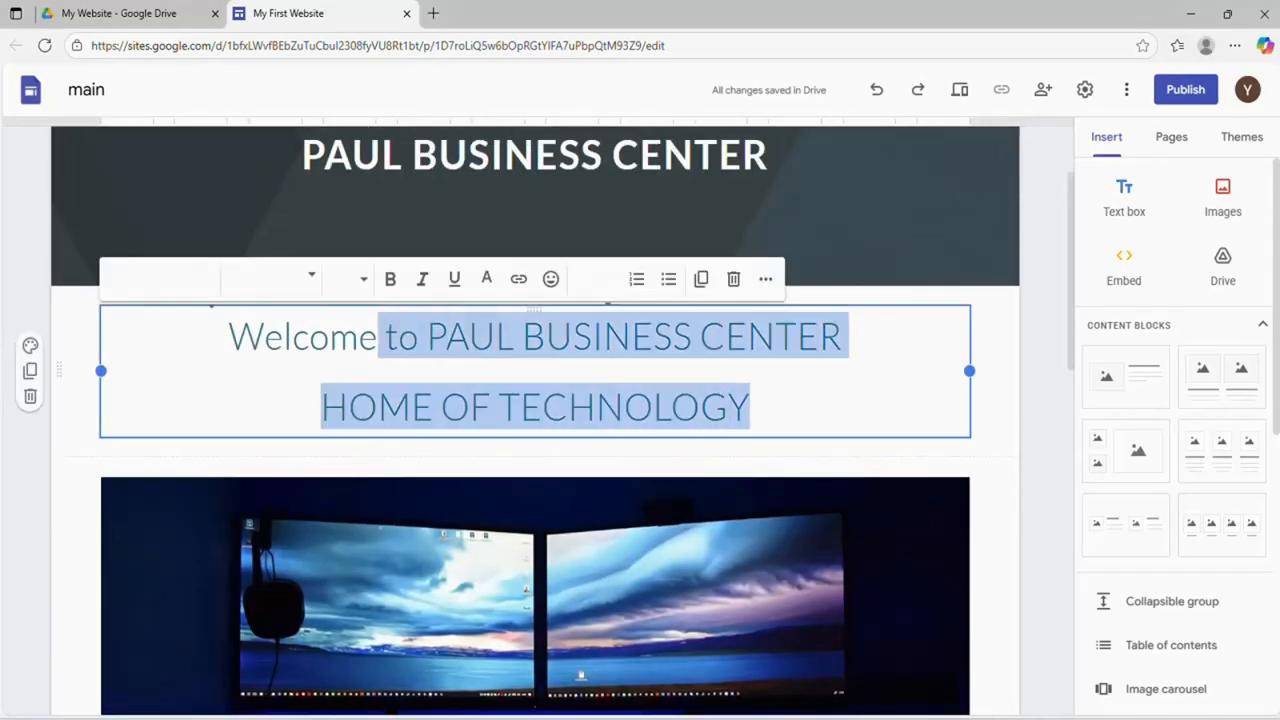
{"action": "right_click", "coordinate": [244, 332]}
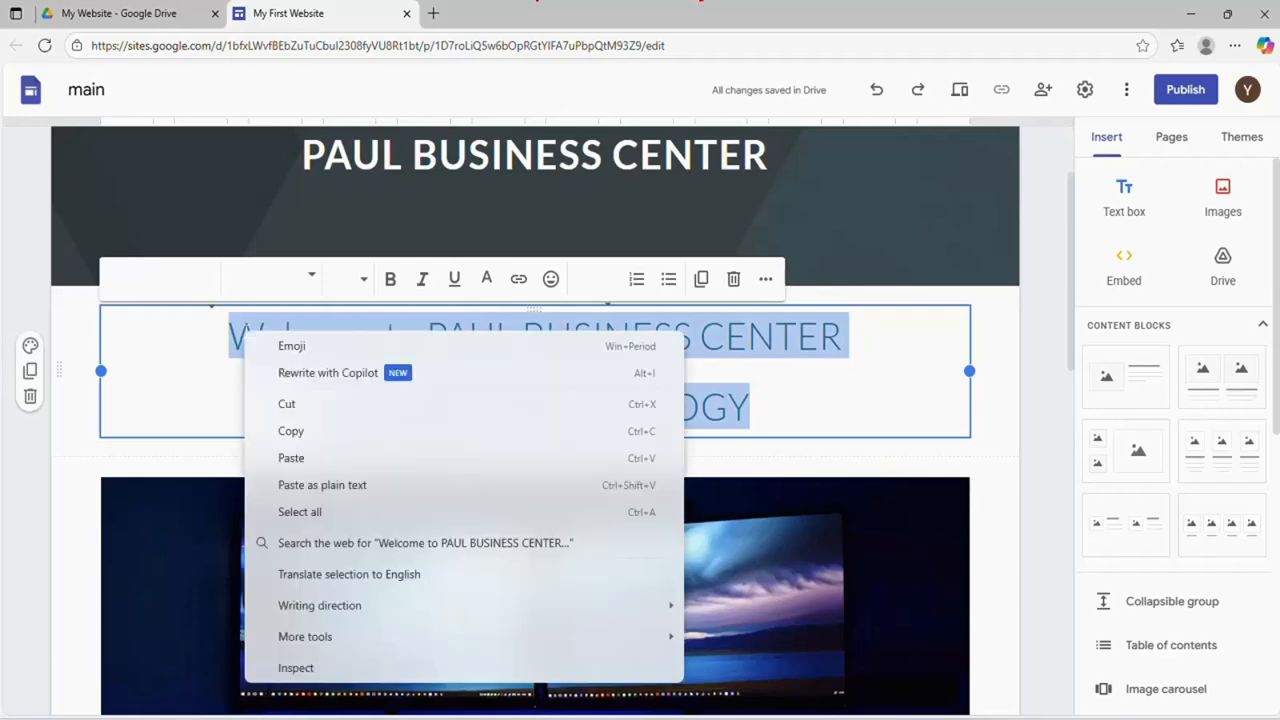
{"action": "left_click", "coordinate": [294, 437]}
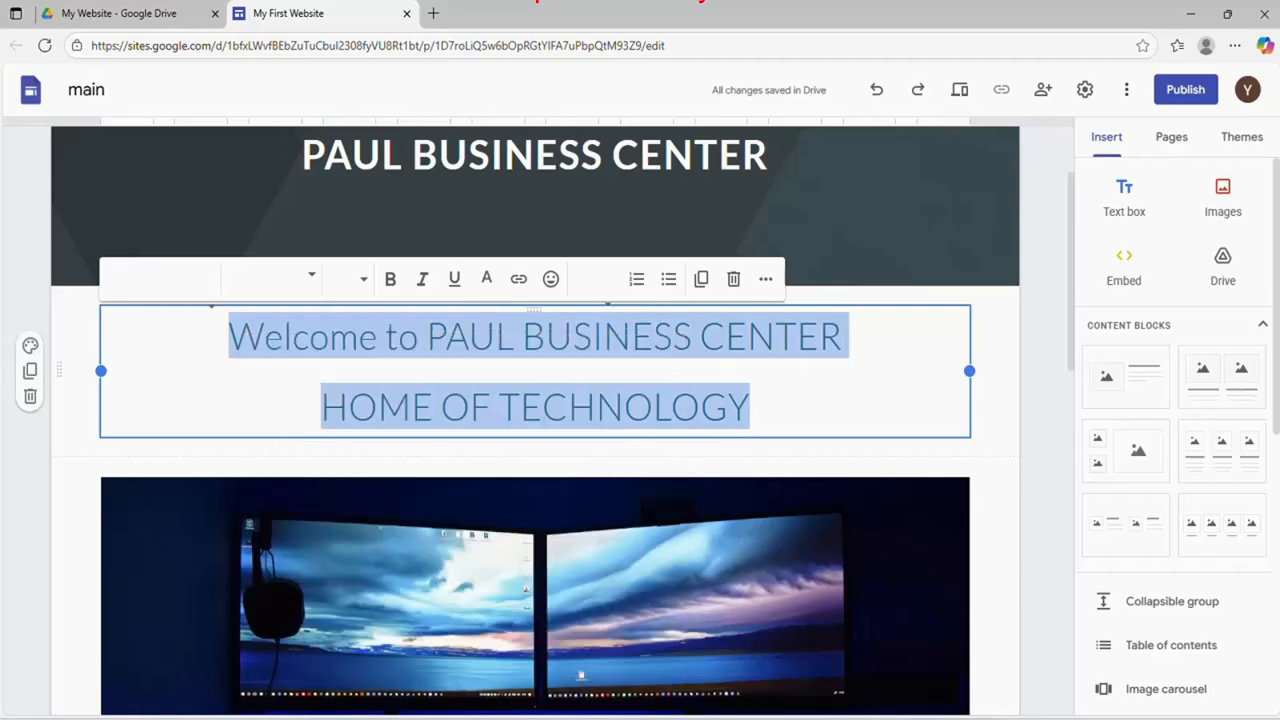
{"action": "left_click", "coordinate": [1031, 414]}
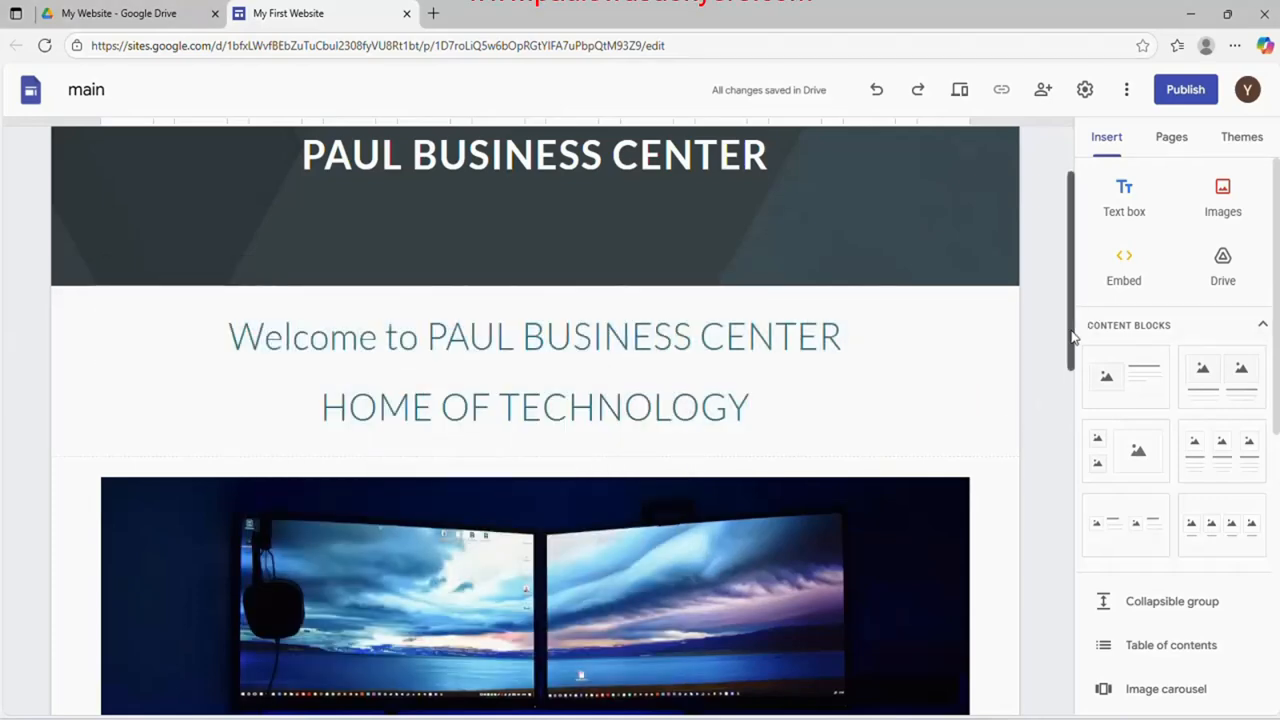
Insert a text box below the Image 1 and Image 2 section and paste the copied heading into it.
{"action": "left_click_drag", "start_coordinate": [1071, 335], "coordinate": [1060, 646]}
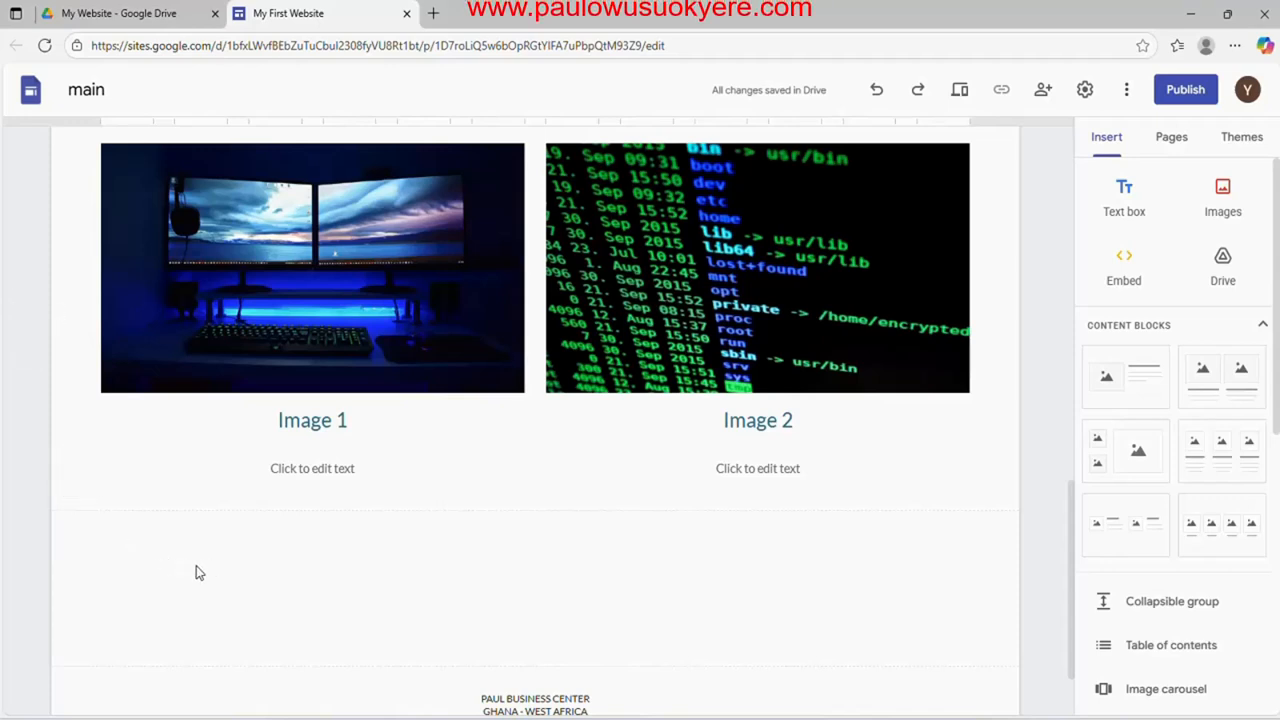
{"action": "left_click", "coordinate": [83, 487]}
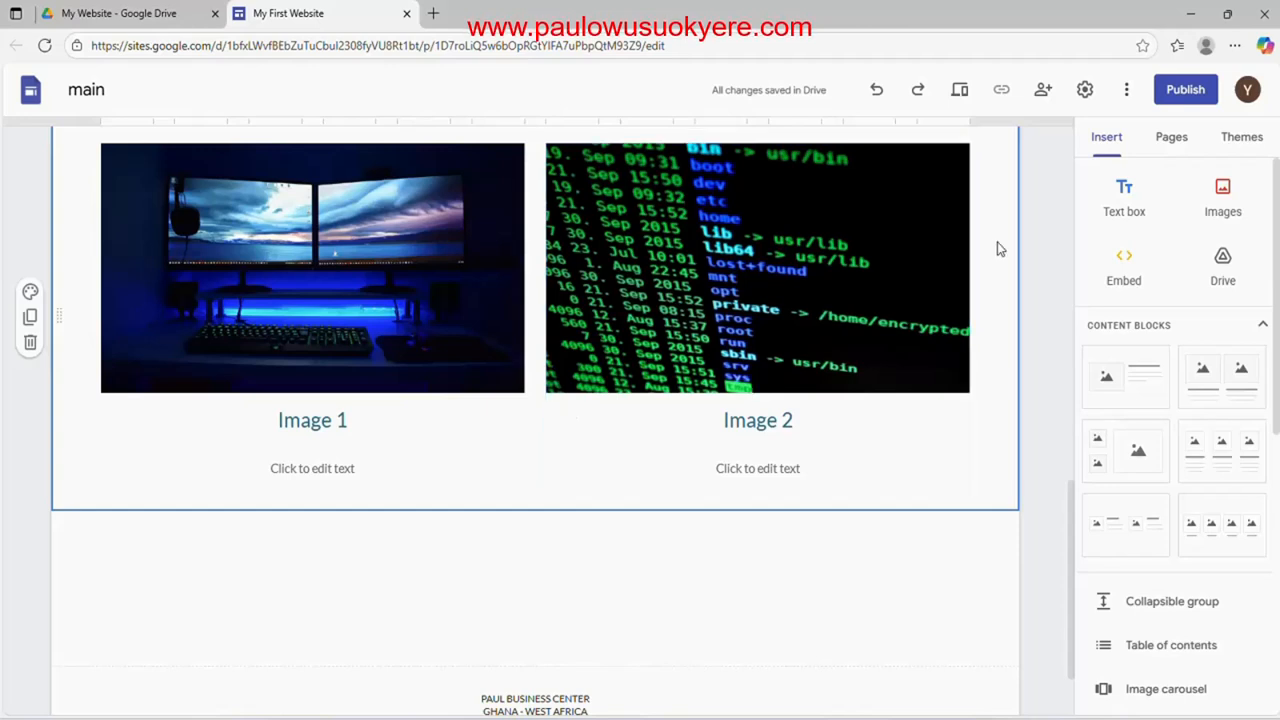
{"action": "left_click", "coordinate": [1135, 202]}
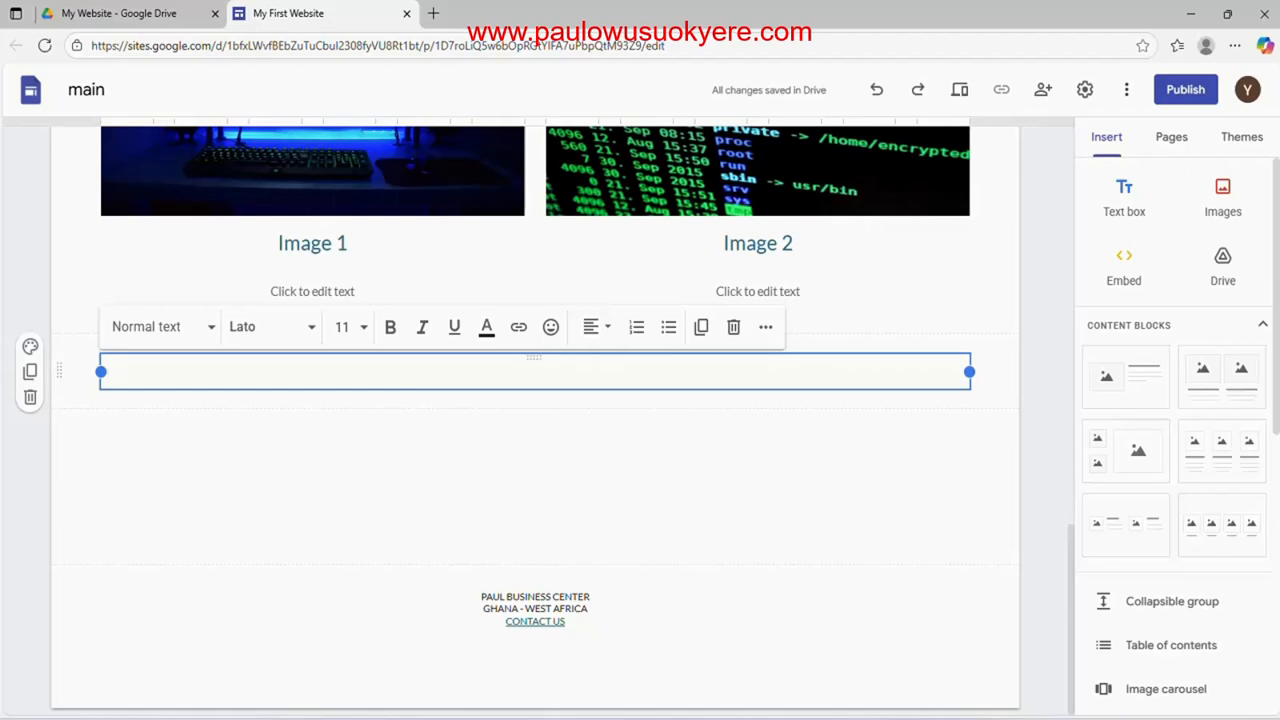
{"action": "right_click", "coordinate": [629, 379]}
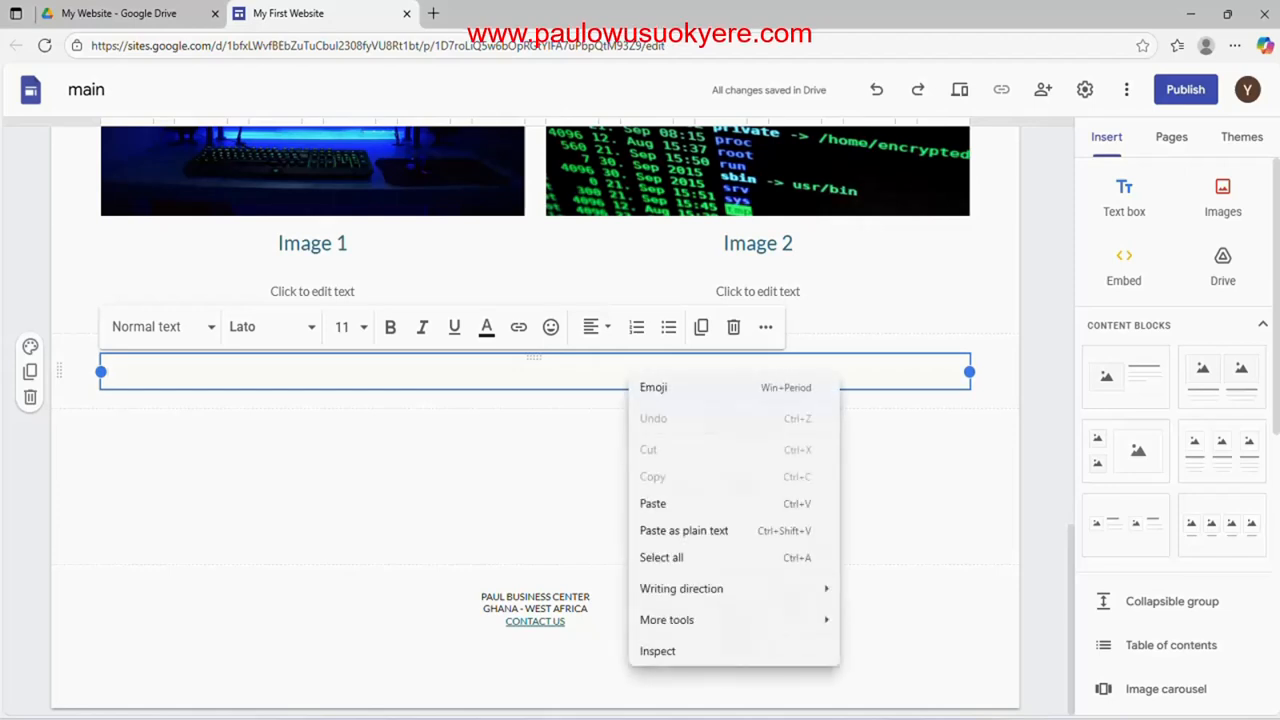
{"action": "left_click", "coordinate": [651, 504]}
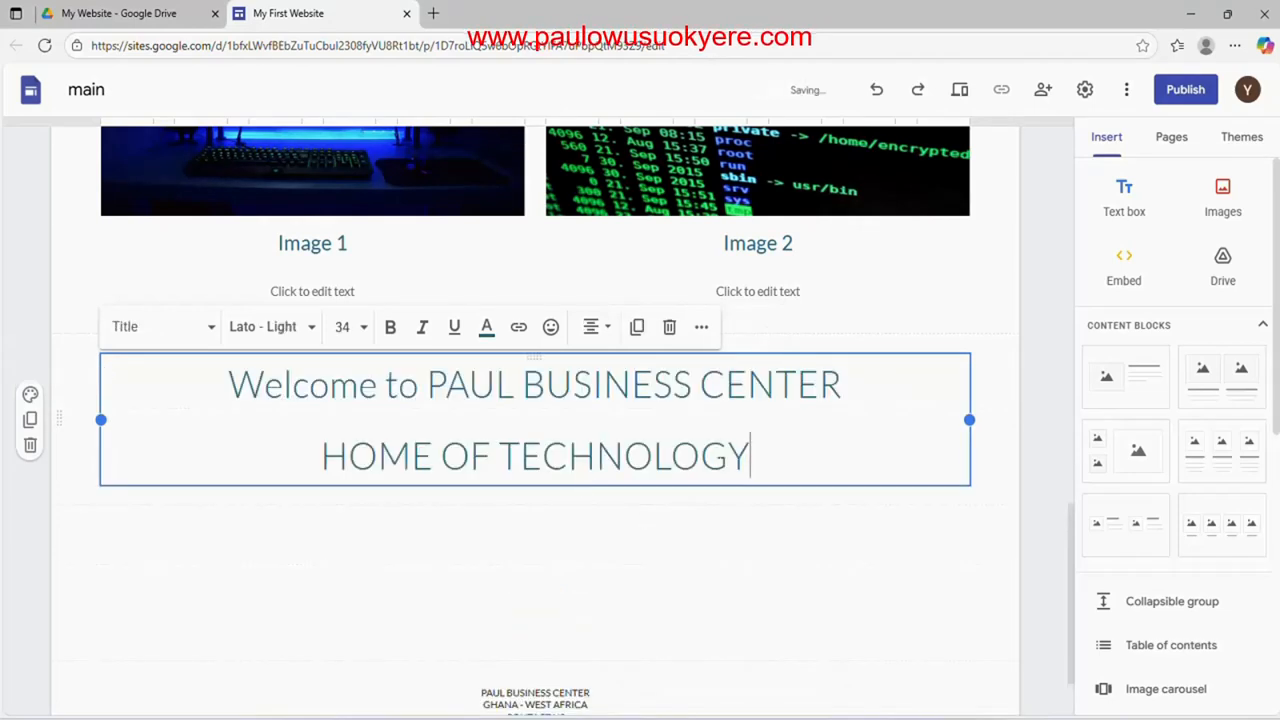
Set the font size of both pasted heading lines to 12.
{"action": "left_click_drag", "start_coordinate": [750, 456], "coordinate": [228, 385]}
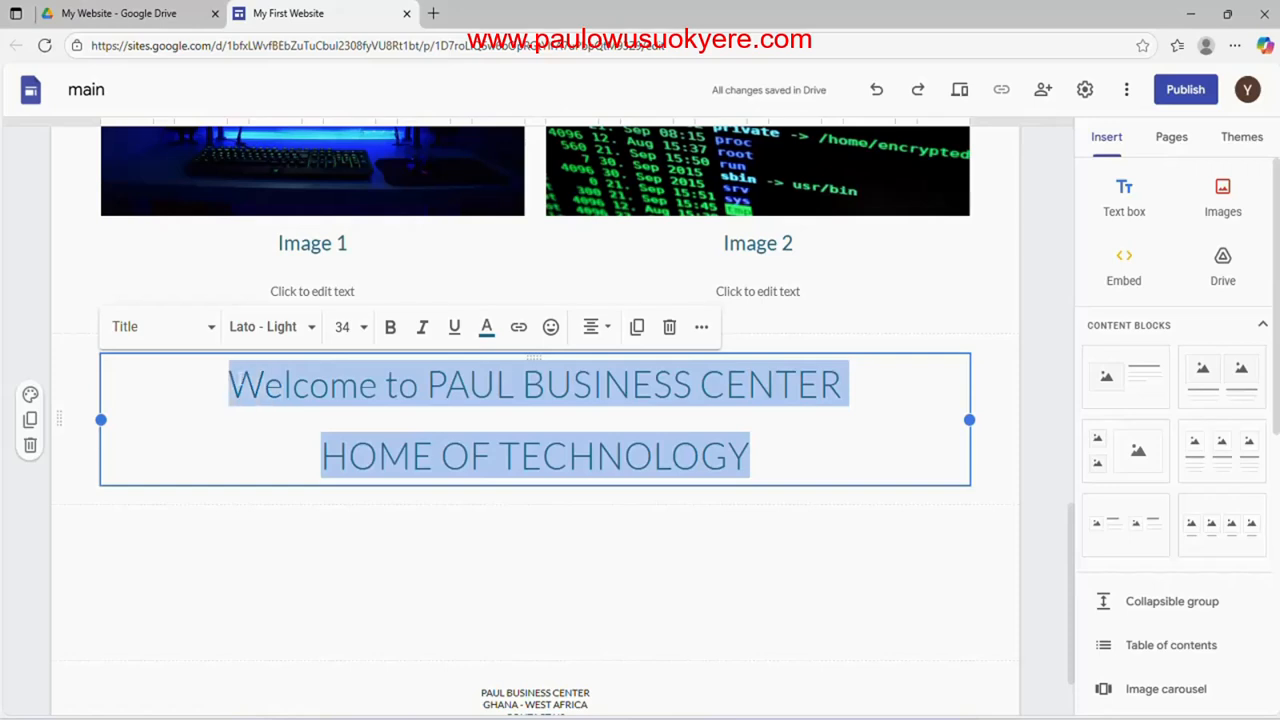
{"action": "left_click", "coordinate": [362, 336]}
{"action": "left_click", "coordinate": [363, 330]}
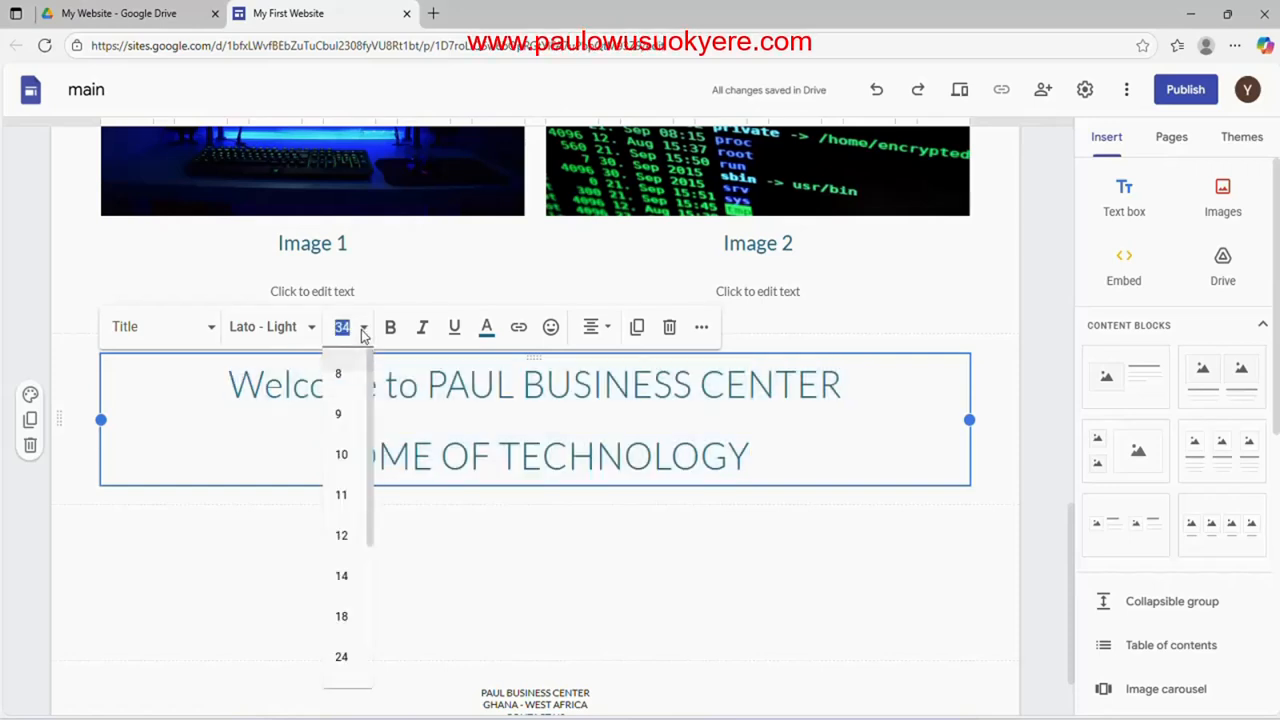
{"action": "left_click", "coordinate": [339, 535]}
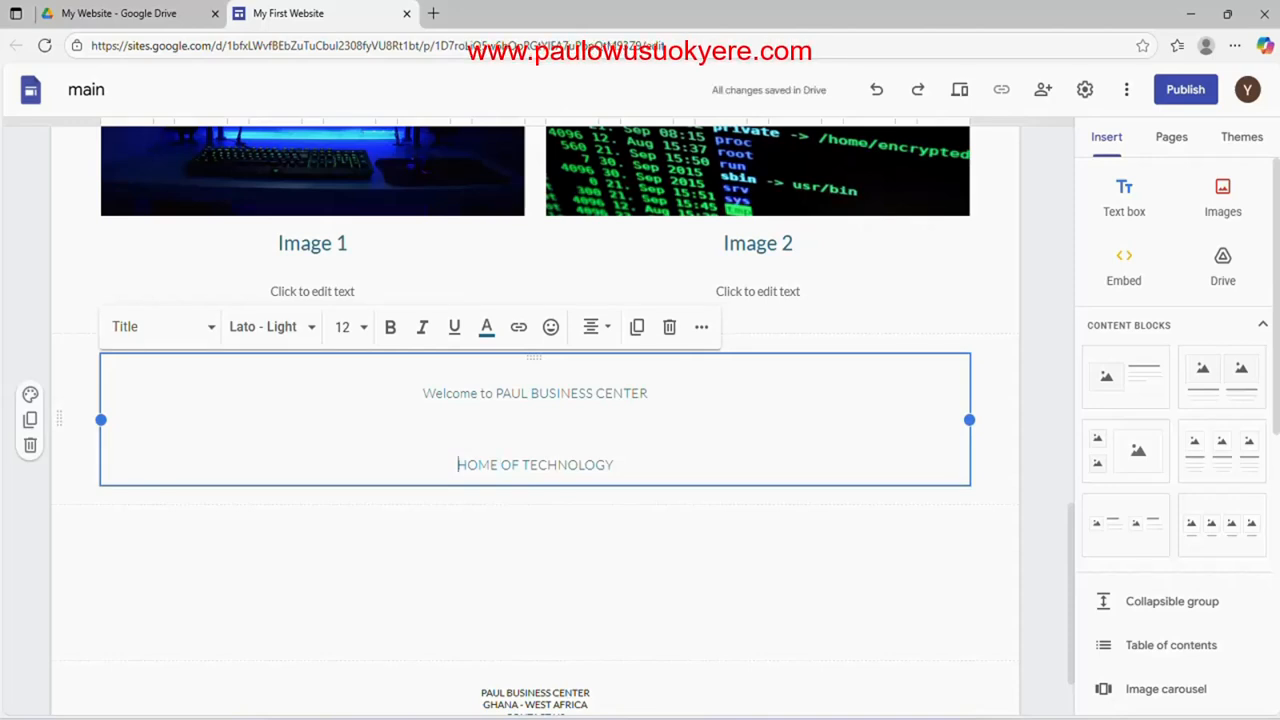
Join the two pasted lines into one, separating "PAUL BUSINESS CENTER" and "HOME OF TECHNOLOGY" with a hyphen.
{"action": "key", "text": "BackSpace"}
{"action": "key", "text": "BackSpace"}
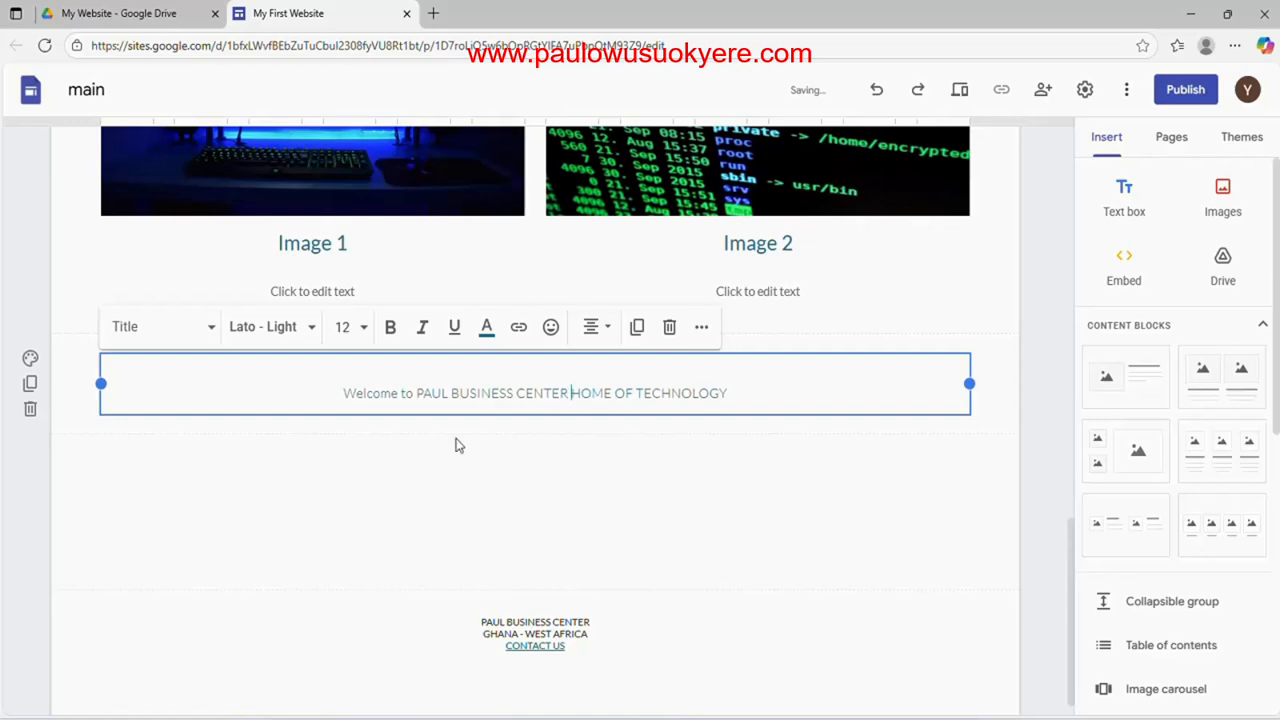
{"action": "type", "text": "-"}
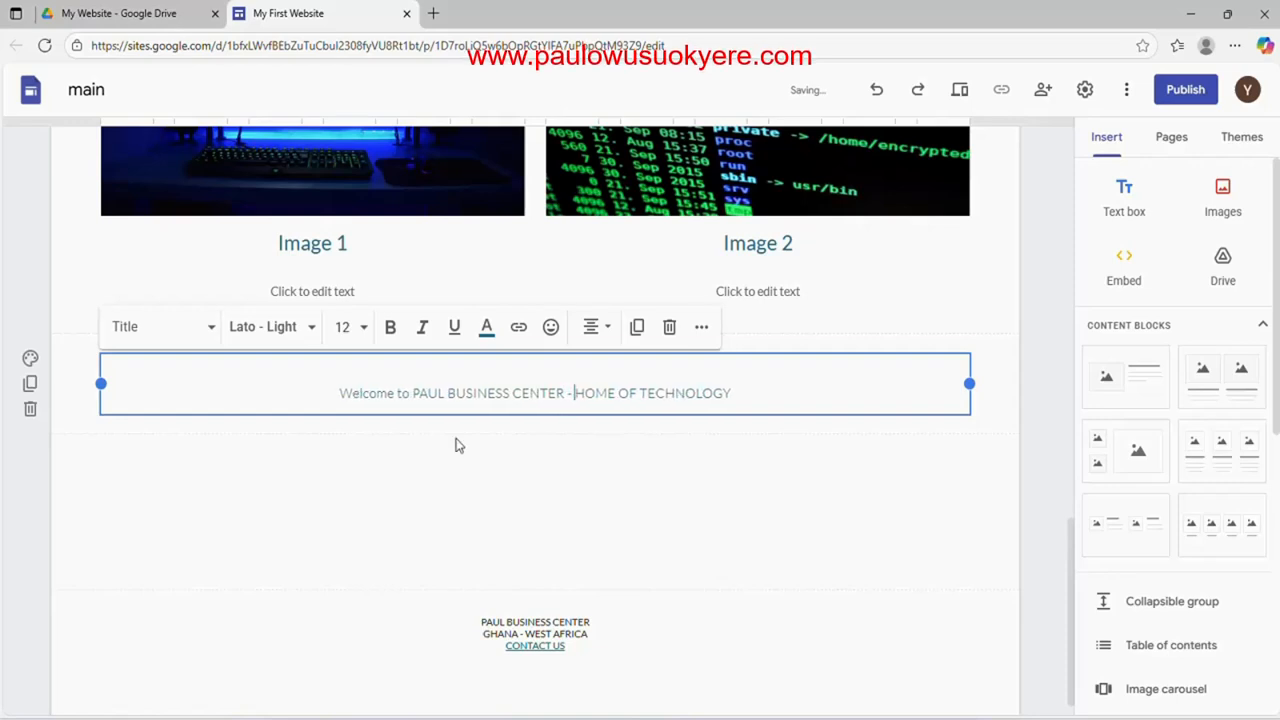
Left-align the joined welcome line and add a period at its end.
{"action": "left_click", "coordinate": [733, 393]}
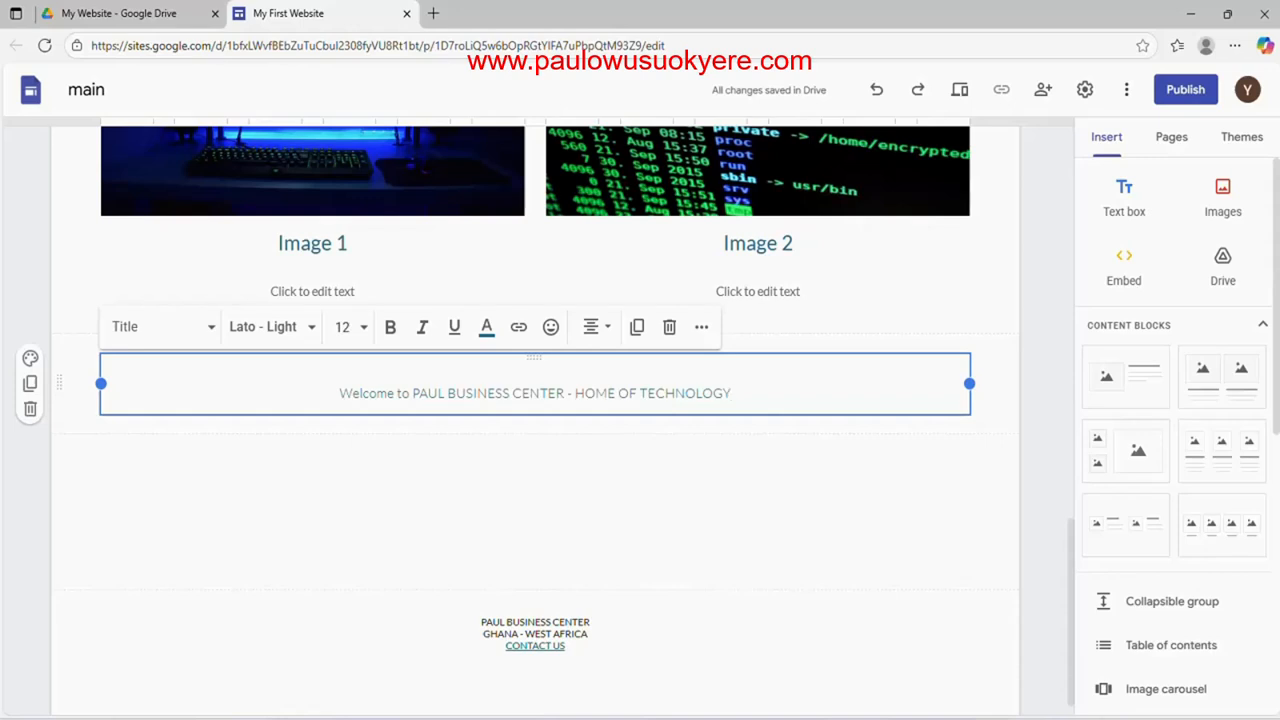
{"action": "left_click_drag", "start_coordinate": [732, 393], "coordinate": [353, 393]}
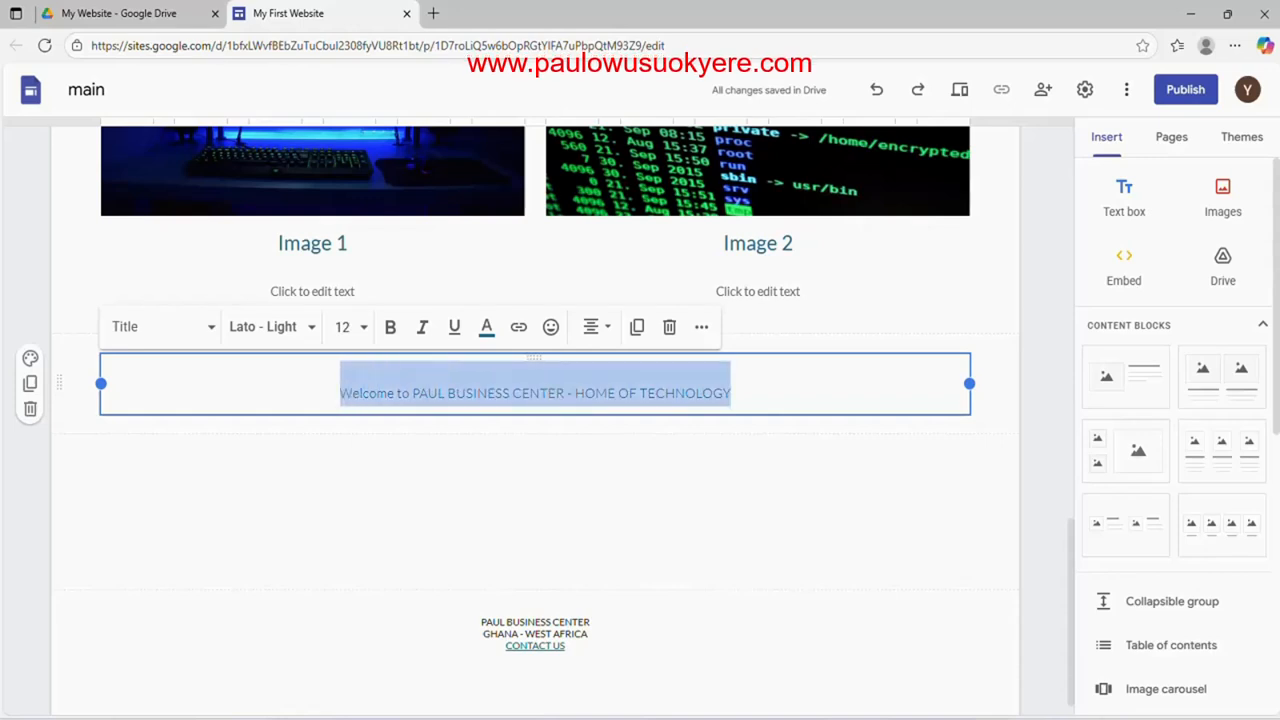
{"action": "left_click", "coordinate": [608, 328]}
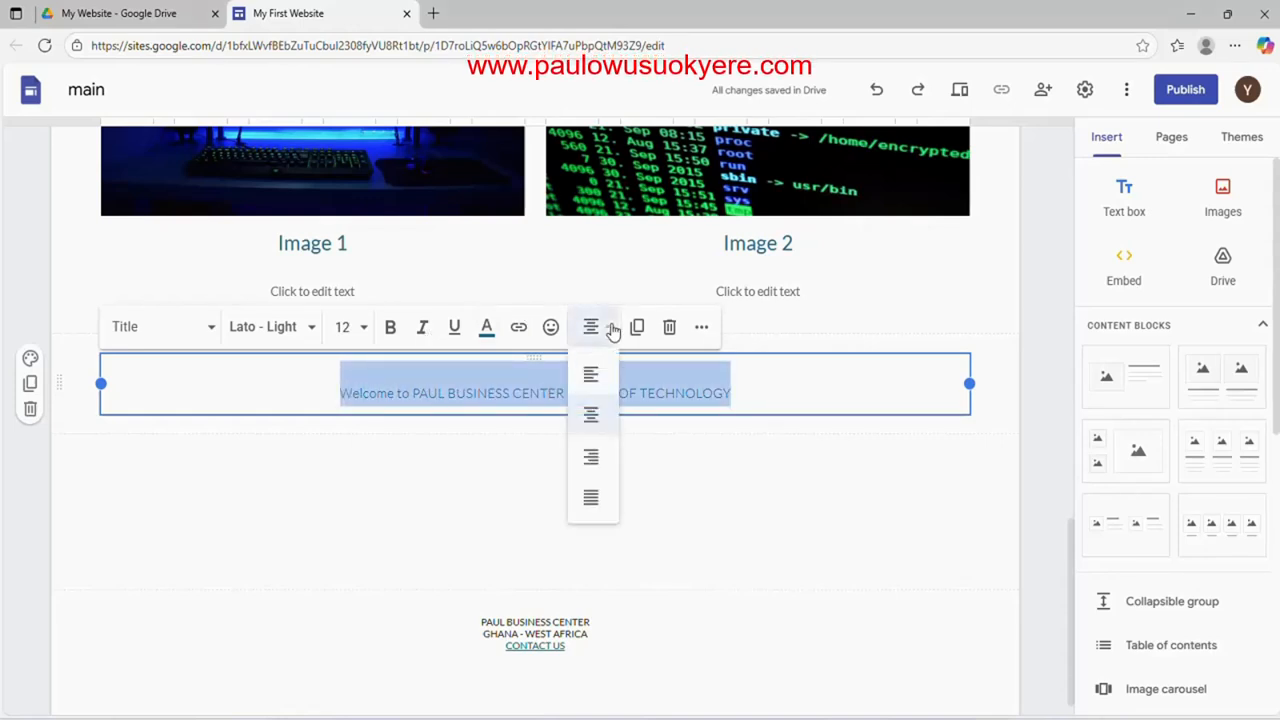
{"action": "left_click", "coordinate": [591, 376]}
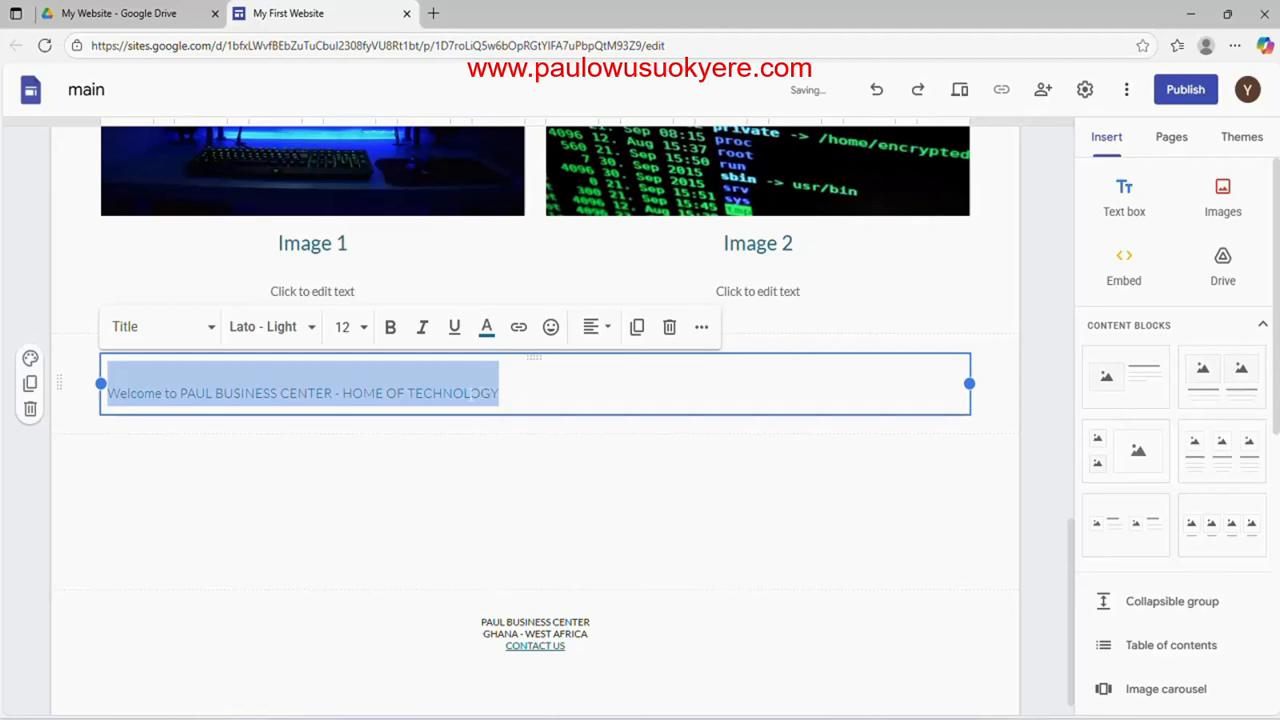
{"action": "right_click", "coordinate": [470, 393]}
{"action": "left_click", "coordinate": [538, 150]}
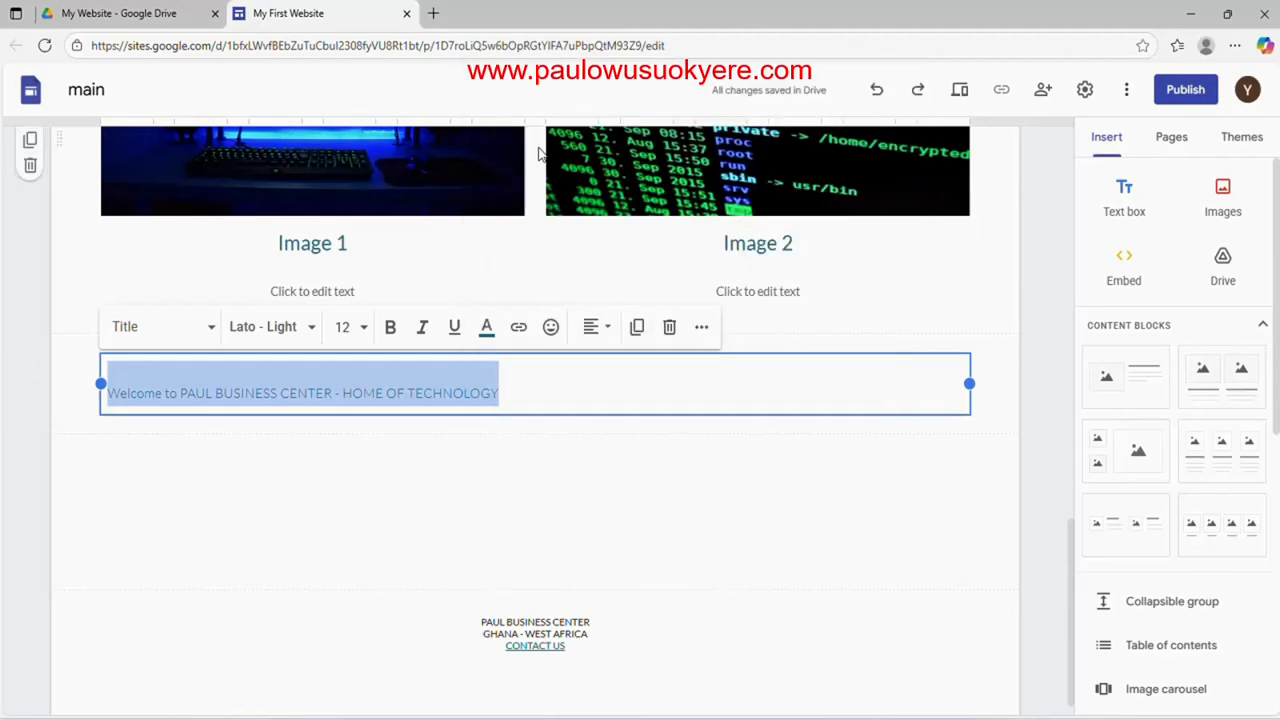
{"action": "left_click", "coordinate": [500, 393]}
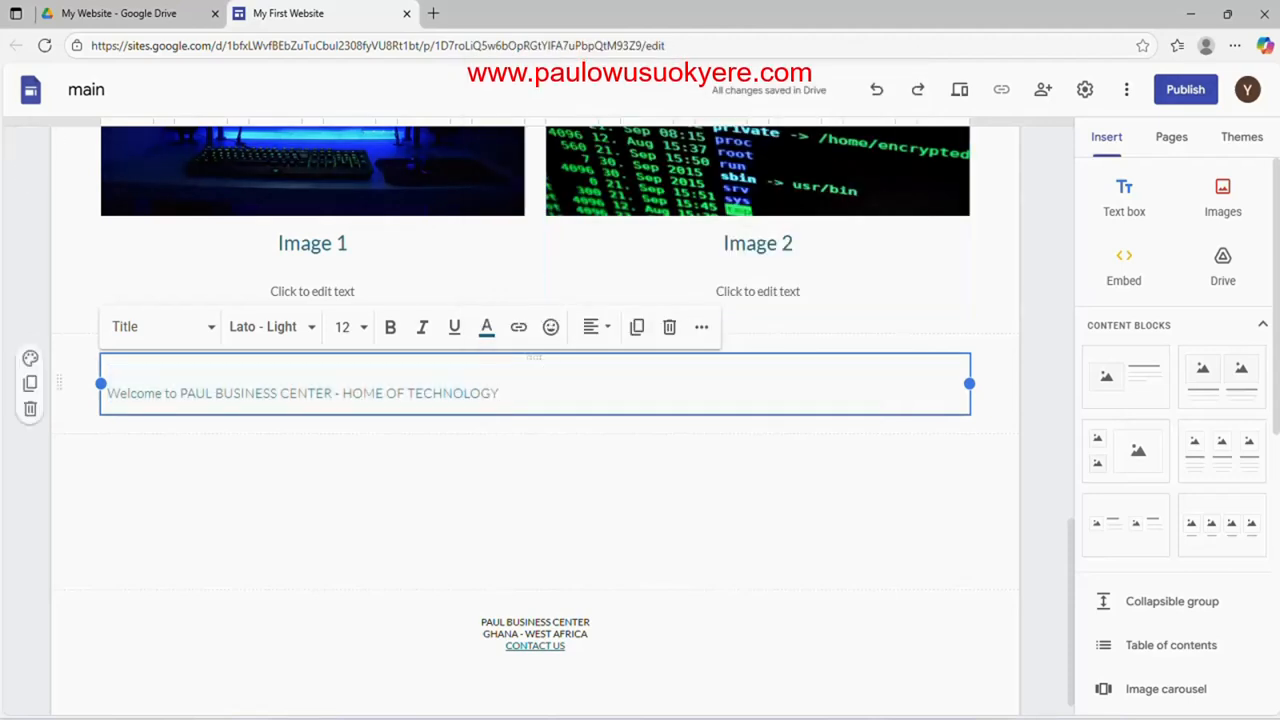
{"action": "type", "text": "."}
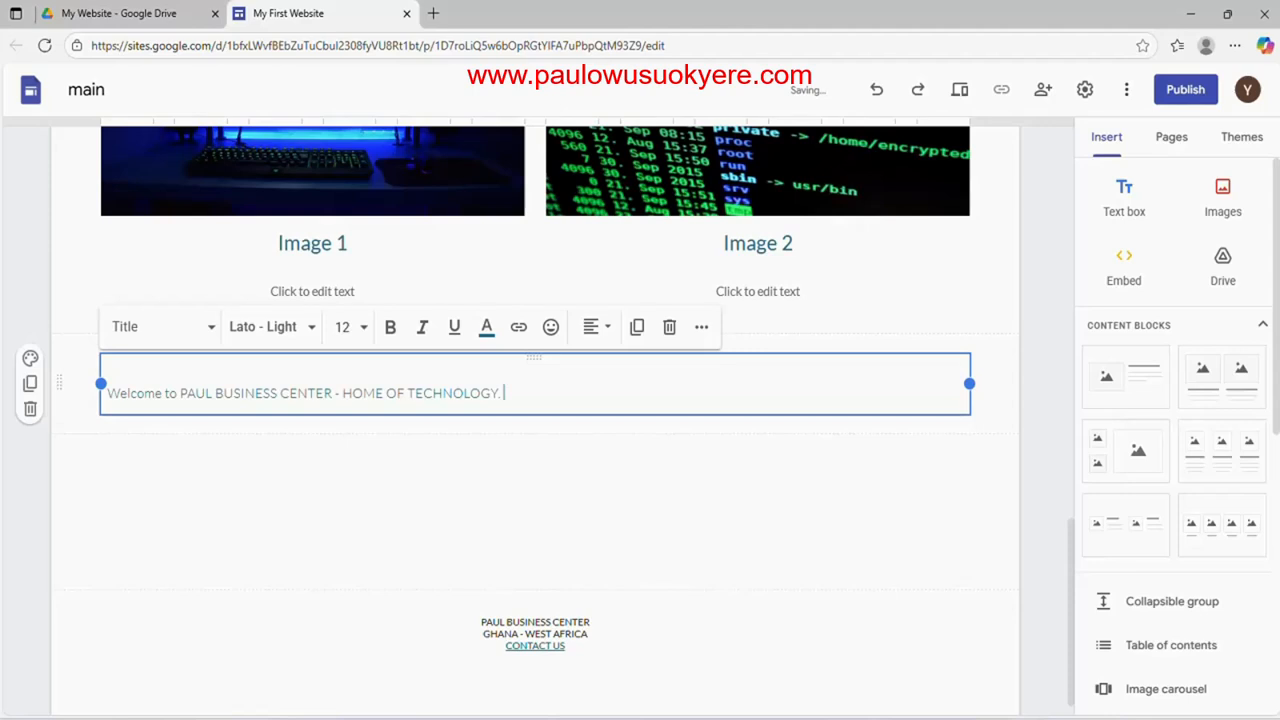
Copy the welcome sentence and paste it three more times after itself, removing the extra line breaks to keep one continuous paragraph.
{"action": "left_click_drag", "start_coordinate": [502, 393], "coordinate": [110, 384]}
{"action": "right_click", "coordinate": [142, 385]}
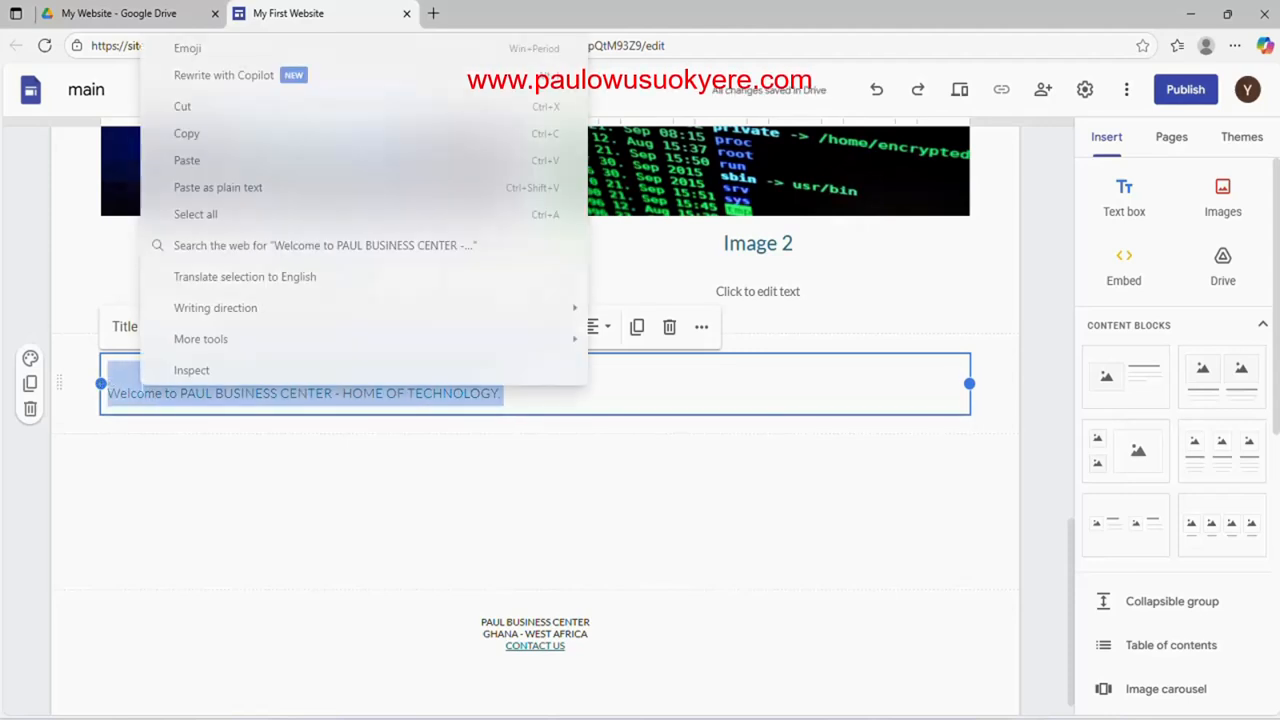
{"action": "left_click", "coordinate": [258, 133]}
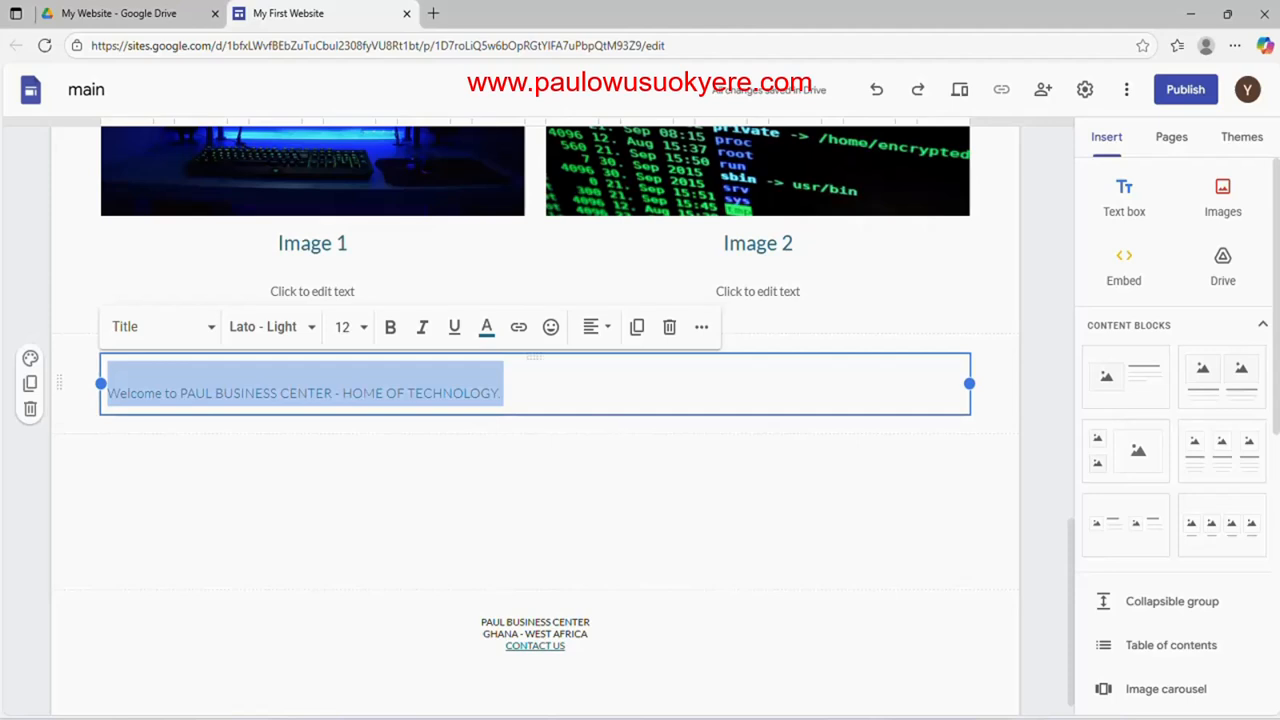
{"action": "key", "text": "Right"}
{"action": "key", "text": "ctrl+v"}
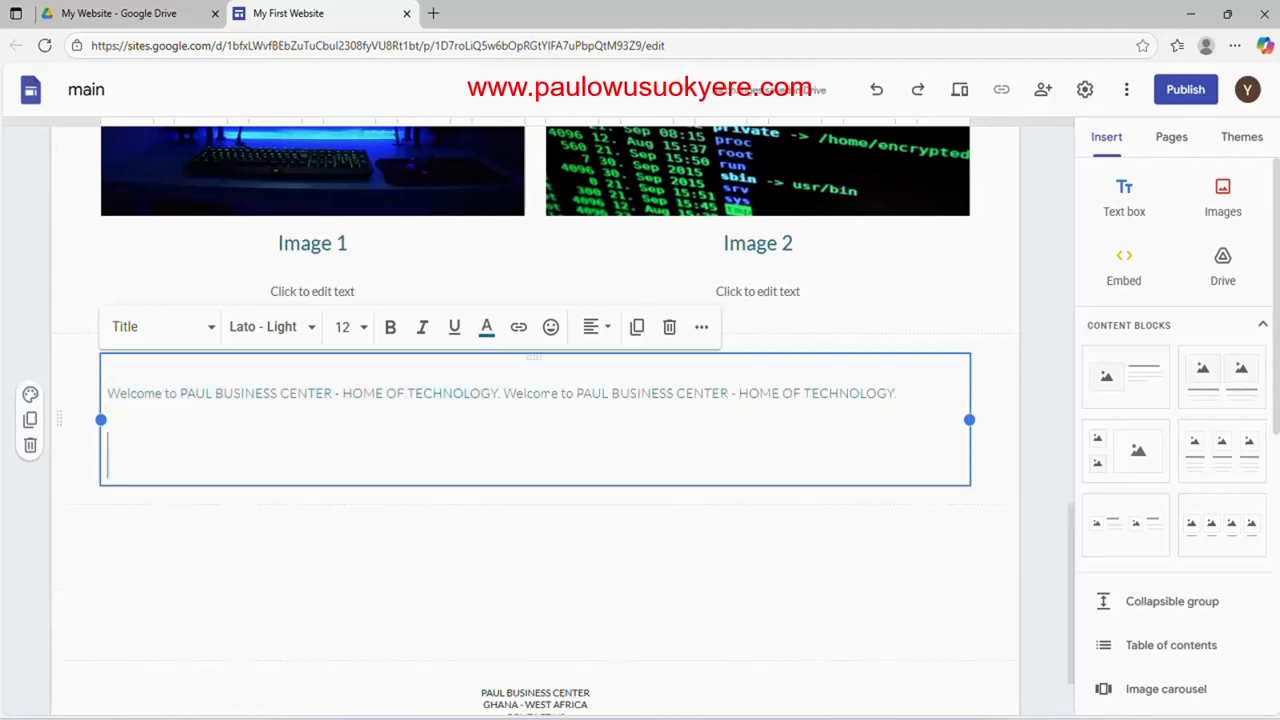
{"action": "key", "text": "ctrl+v"}
{"action": "key", "text": "BackSpace"}
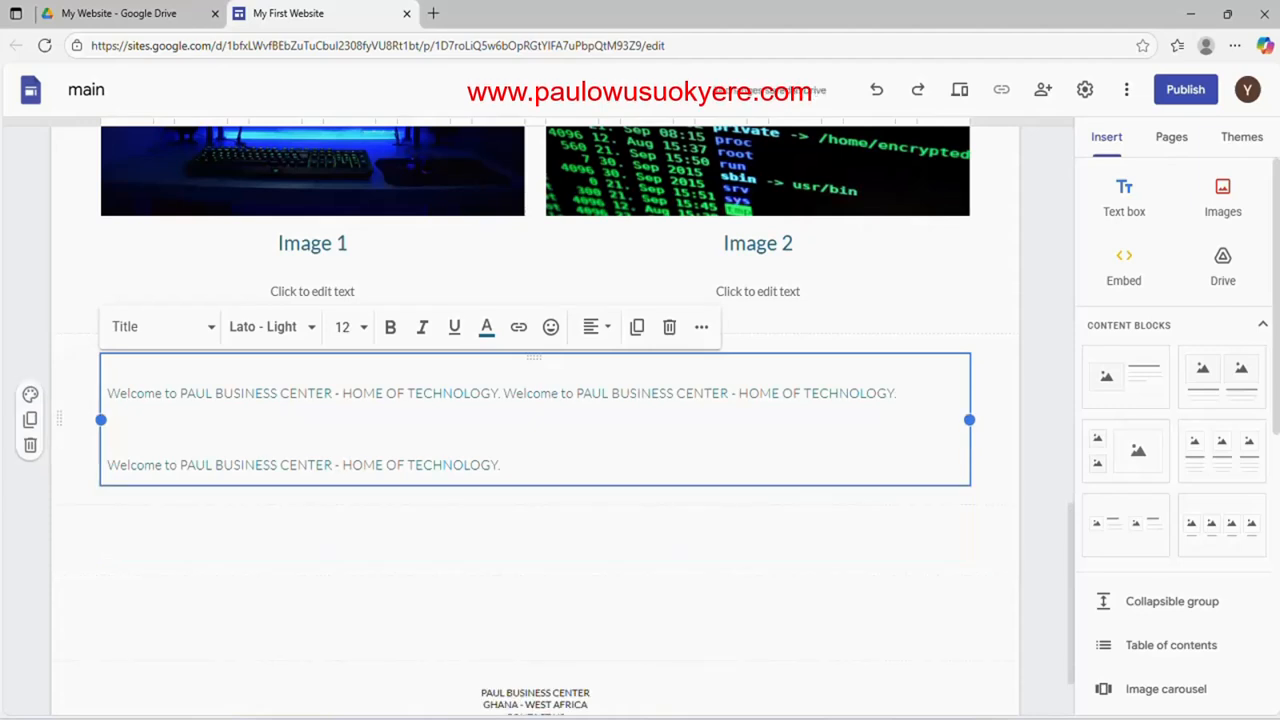
{"action": "key", "text": "BackSpace"}
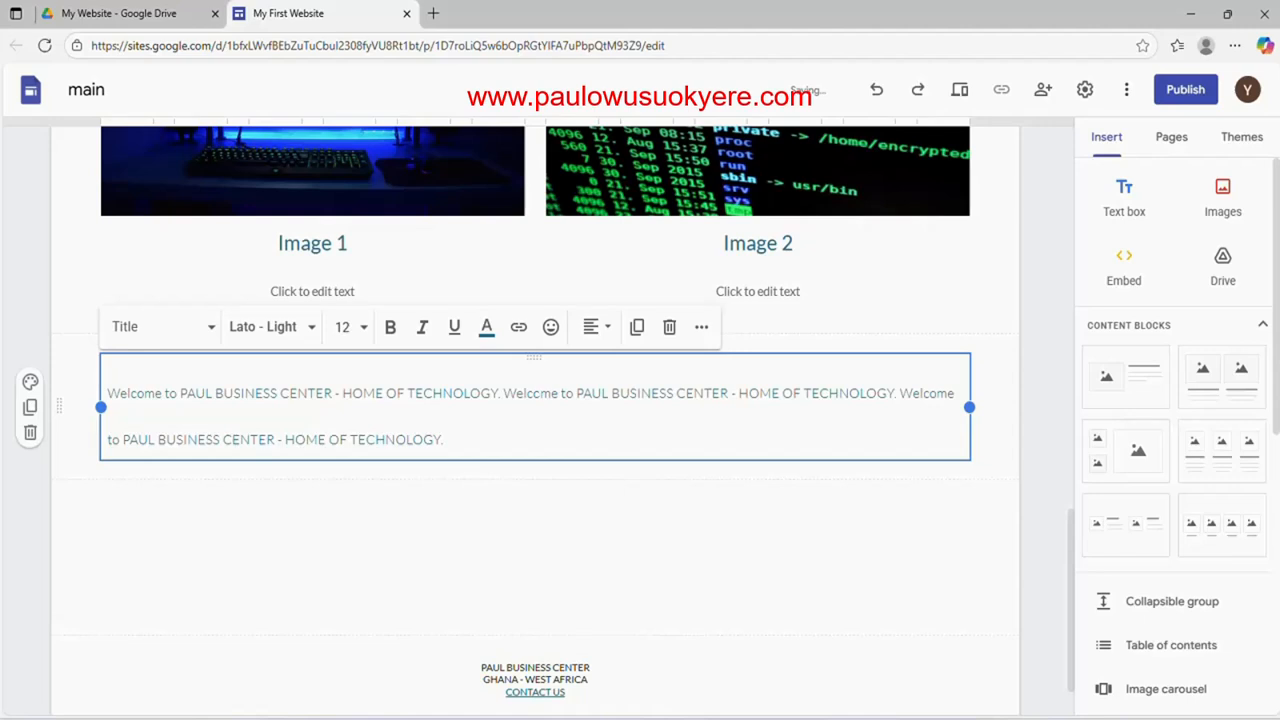
{"action": "key", "text": "ctrl+v"}
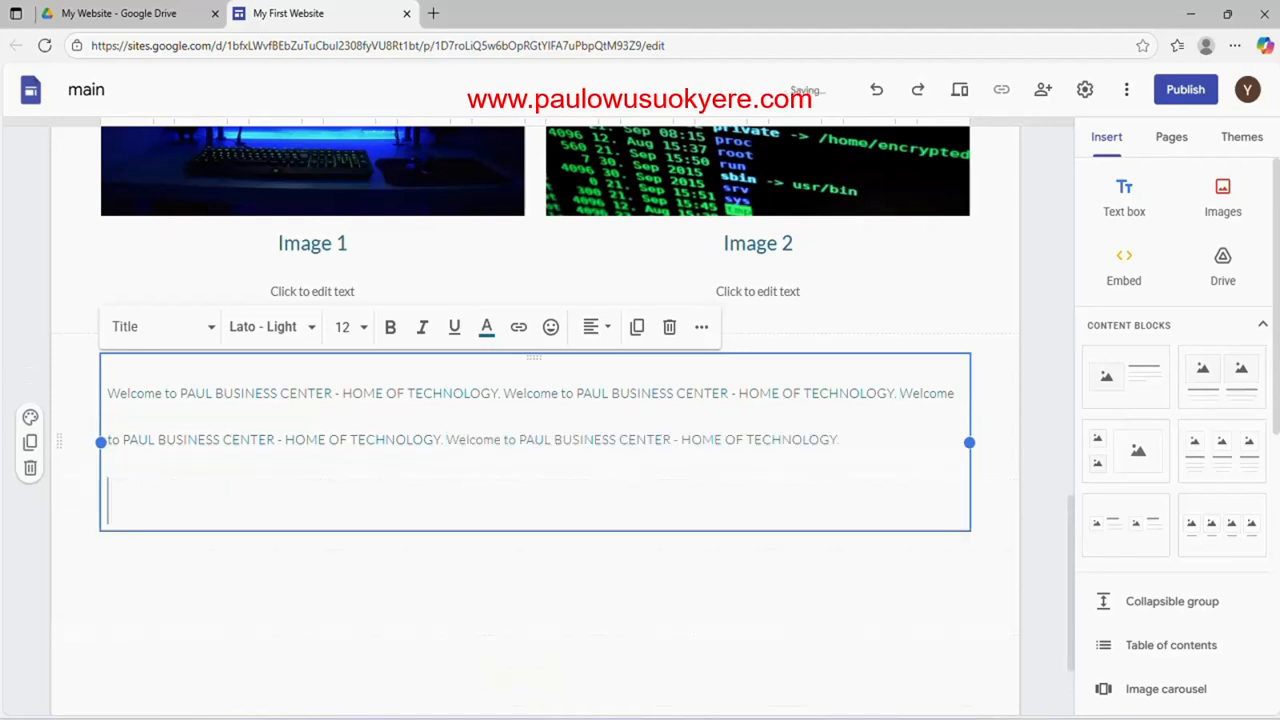
{"action": "key", "text": "BackSpace"}
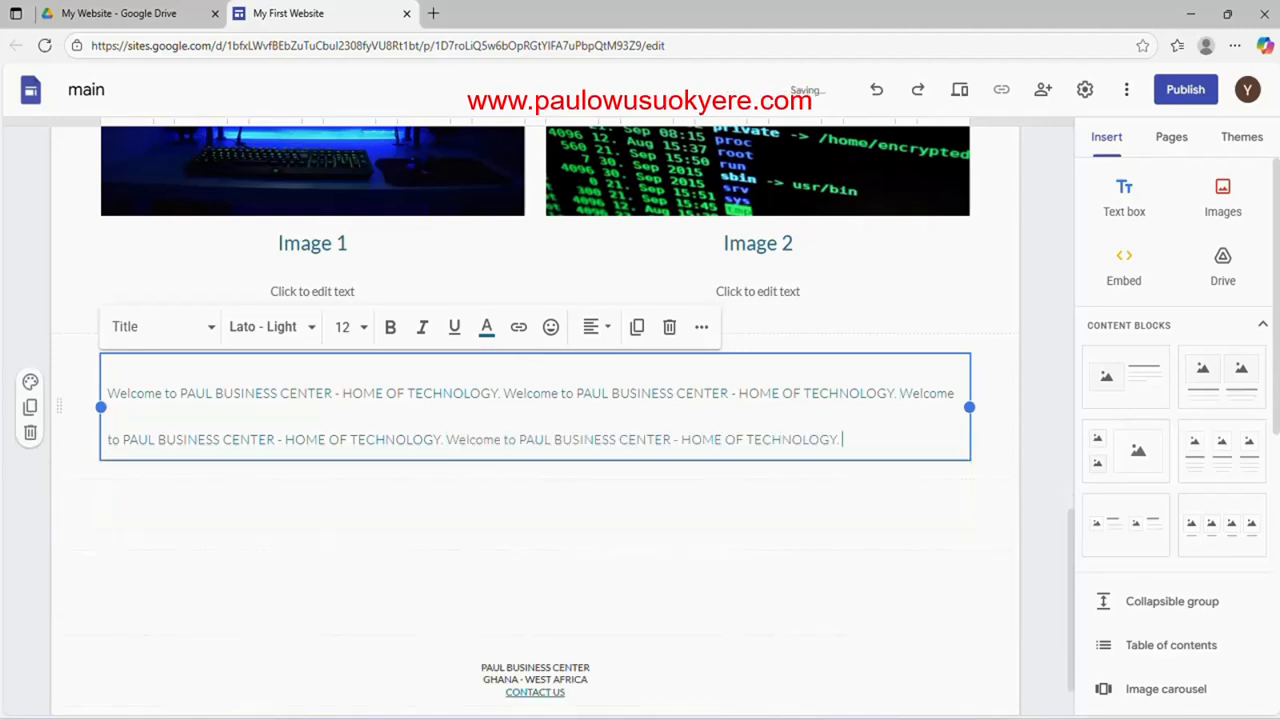
Copy the whole welcome paragraph and paste it once after itself, removing the extra line break at the end.
{"action": "left_click_drag", "start_coordinate": [843, 440], "coordinate": [120, 393]}
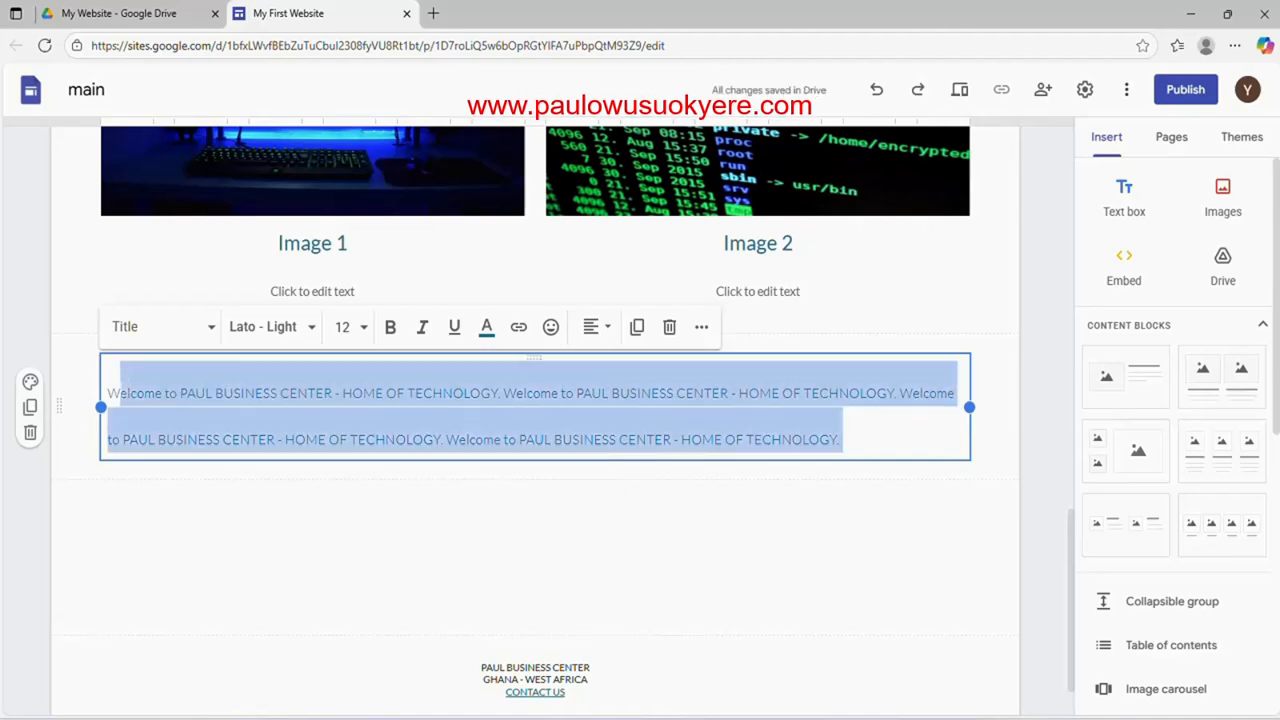
{"action": "right_click", "coordinate": [168, 390]}
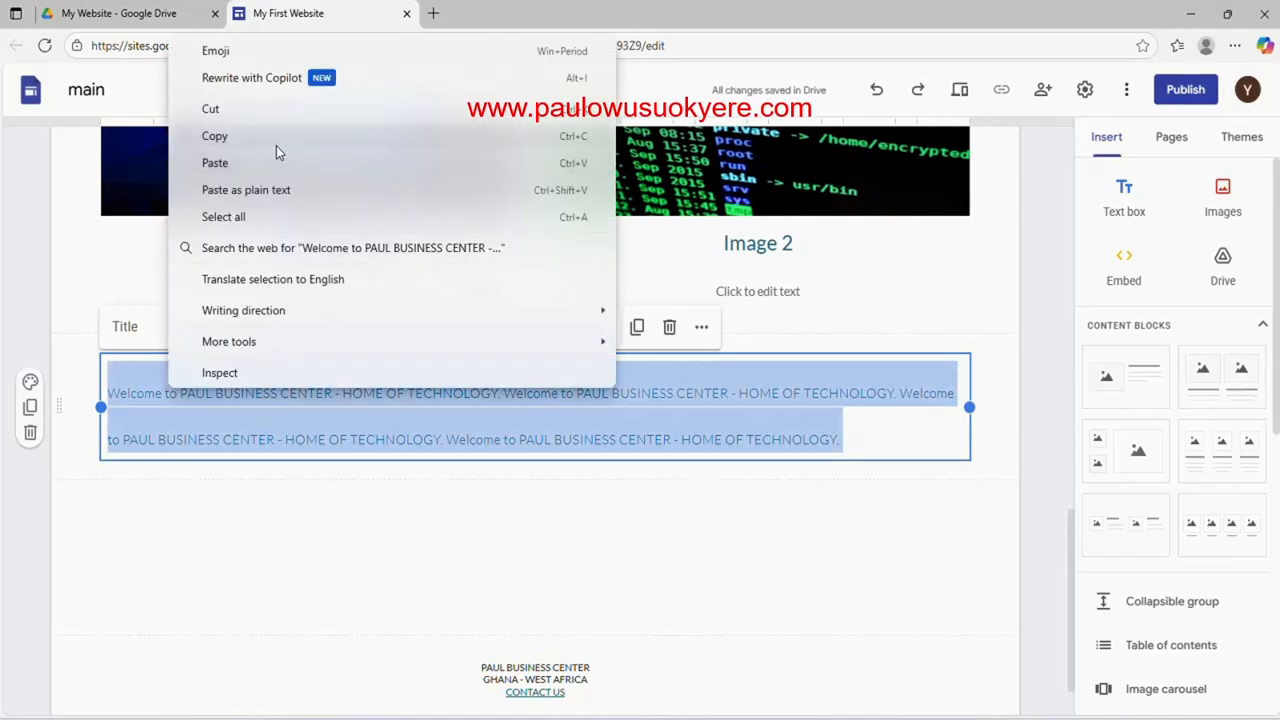
{"action": "left_click", "coordinate": [275, 141]}
{"action": "left_click", "coordinate": [845, 439]}
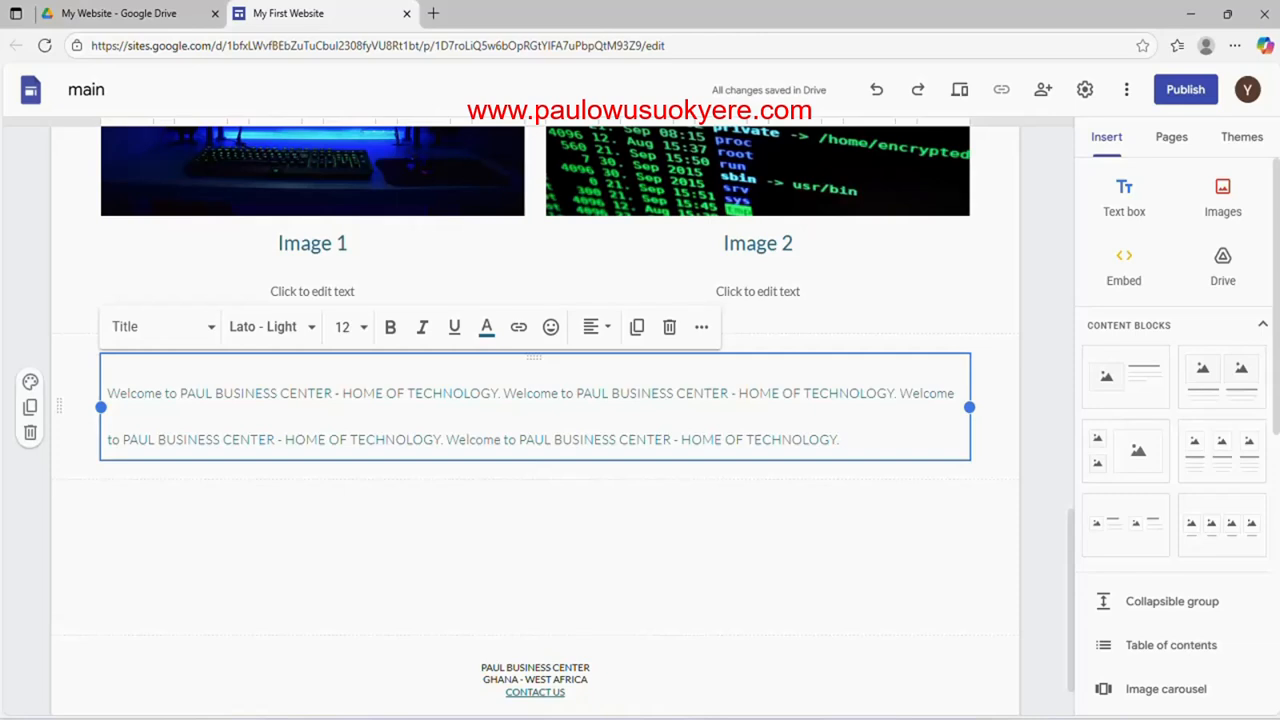
{"action": "key", "text": "ctrl+v"}
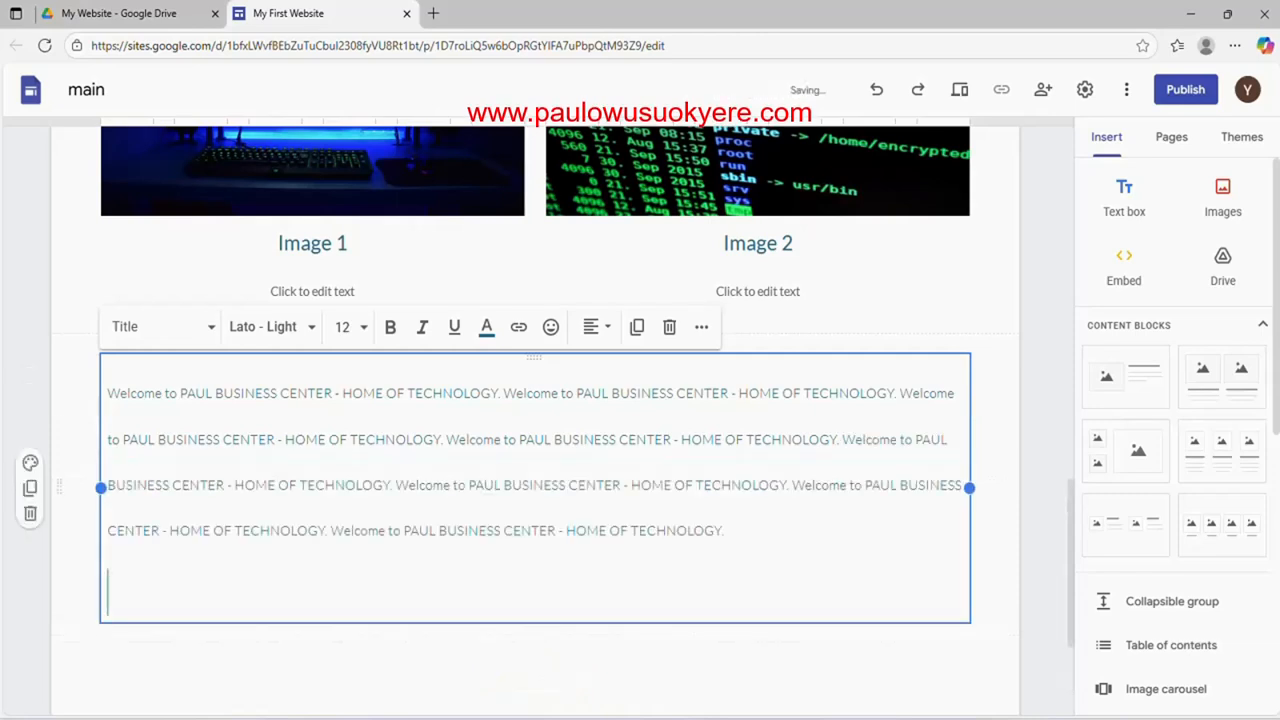
{"action": "key", "text": "BackSpace"}
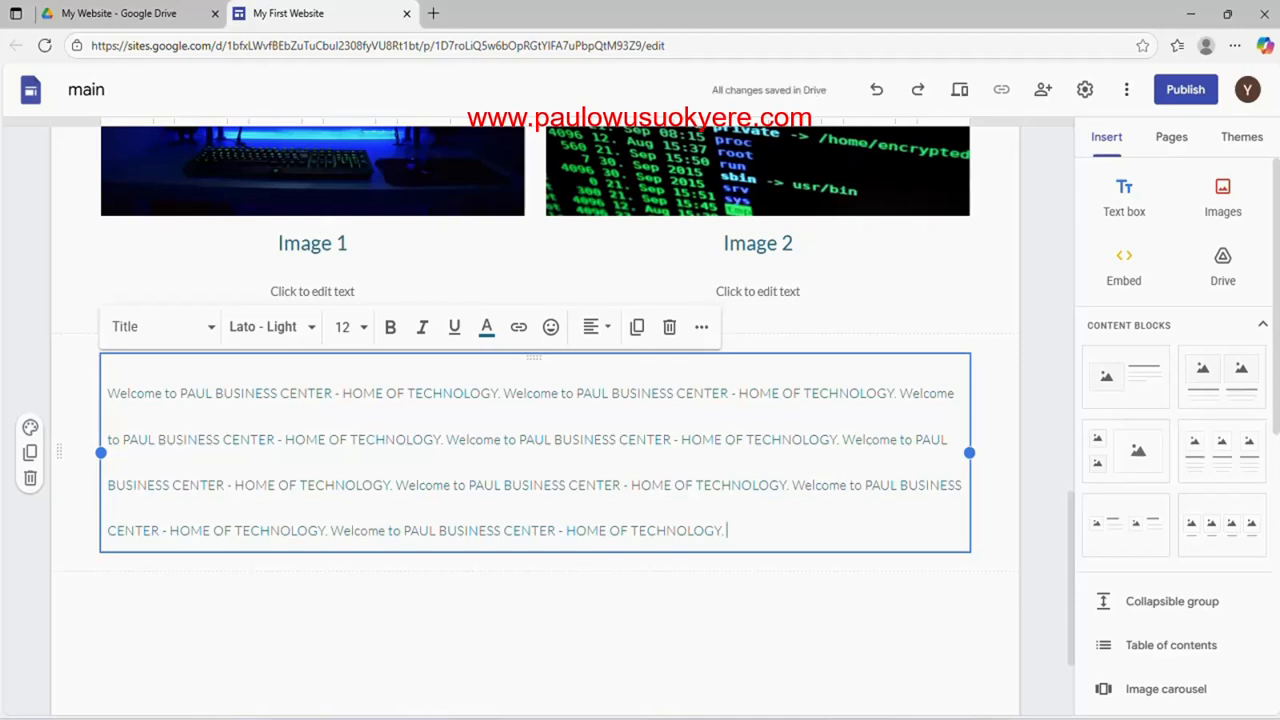
Center-align the entire welcome paragraph.
{"action": "left_click_drag", "start_coordinate": [726, 531], "coordinate": [90, 393]}
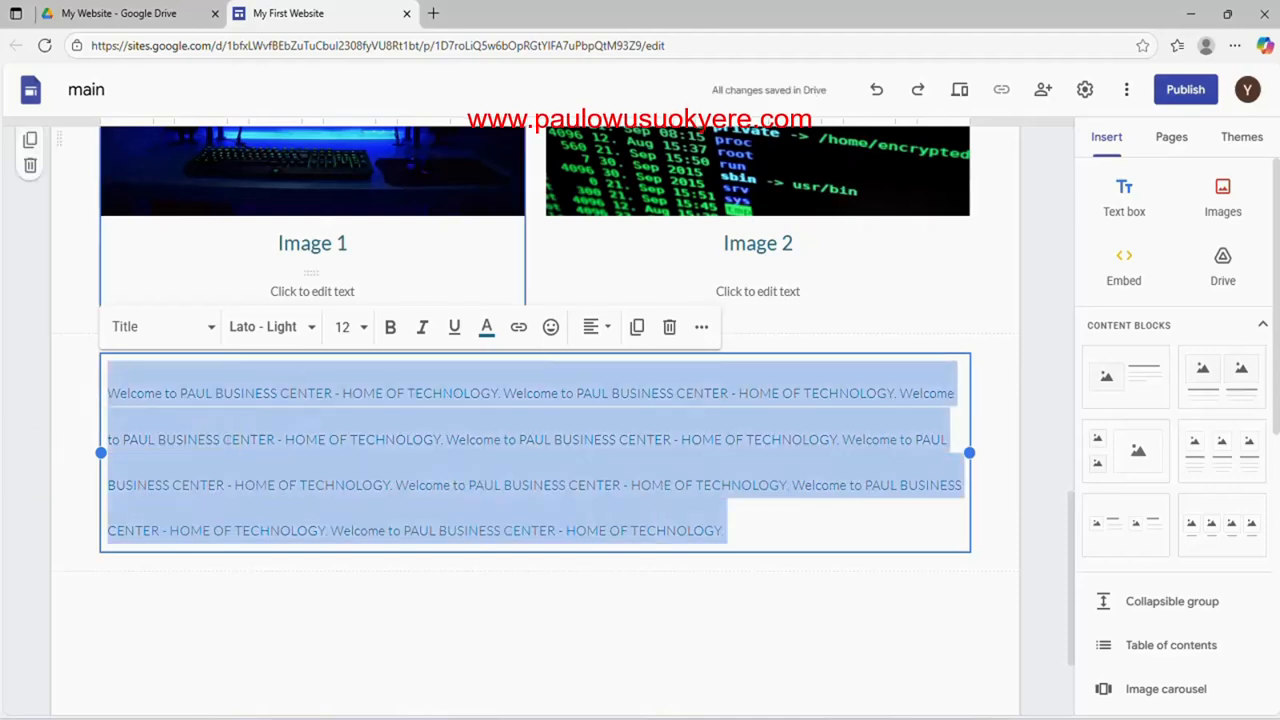
{"action": "left_click", "coordinate": [600, 328]}
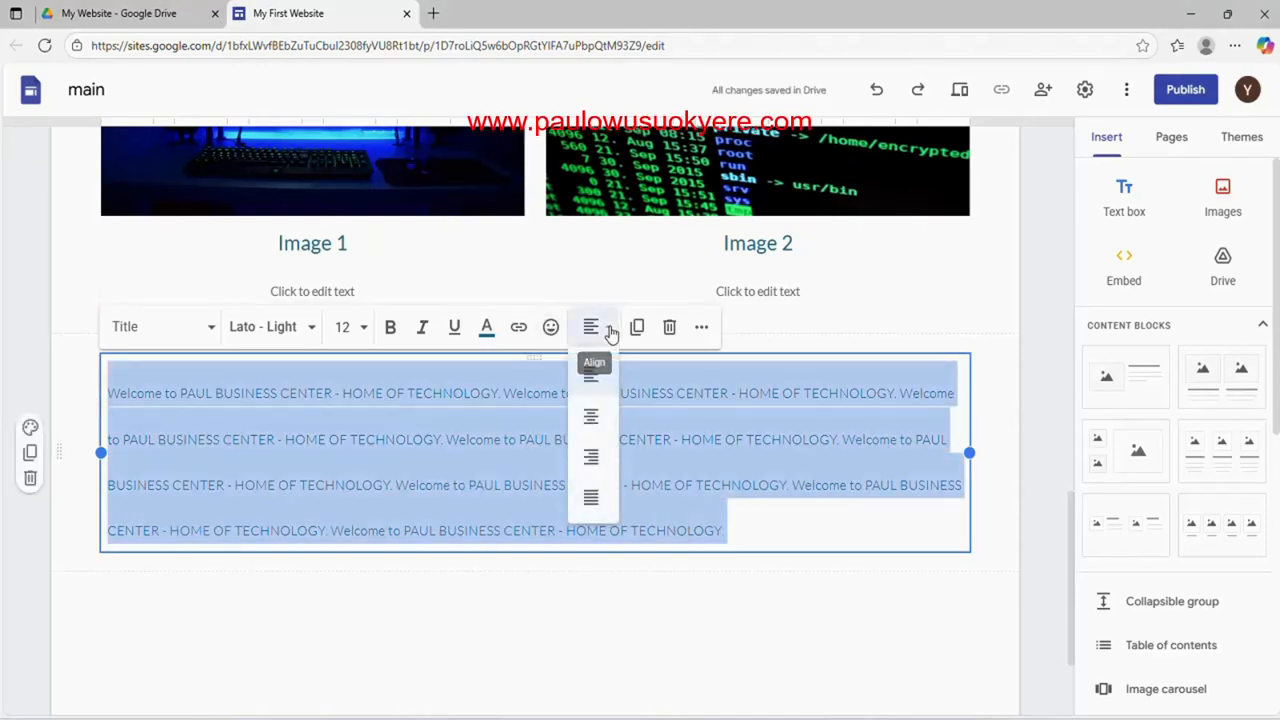
{"action": "left_click", "coordinate": [594, 418]}
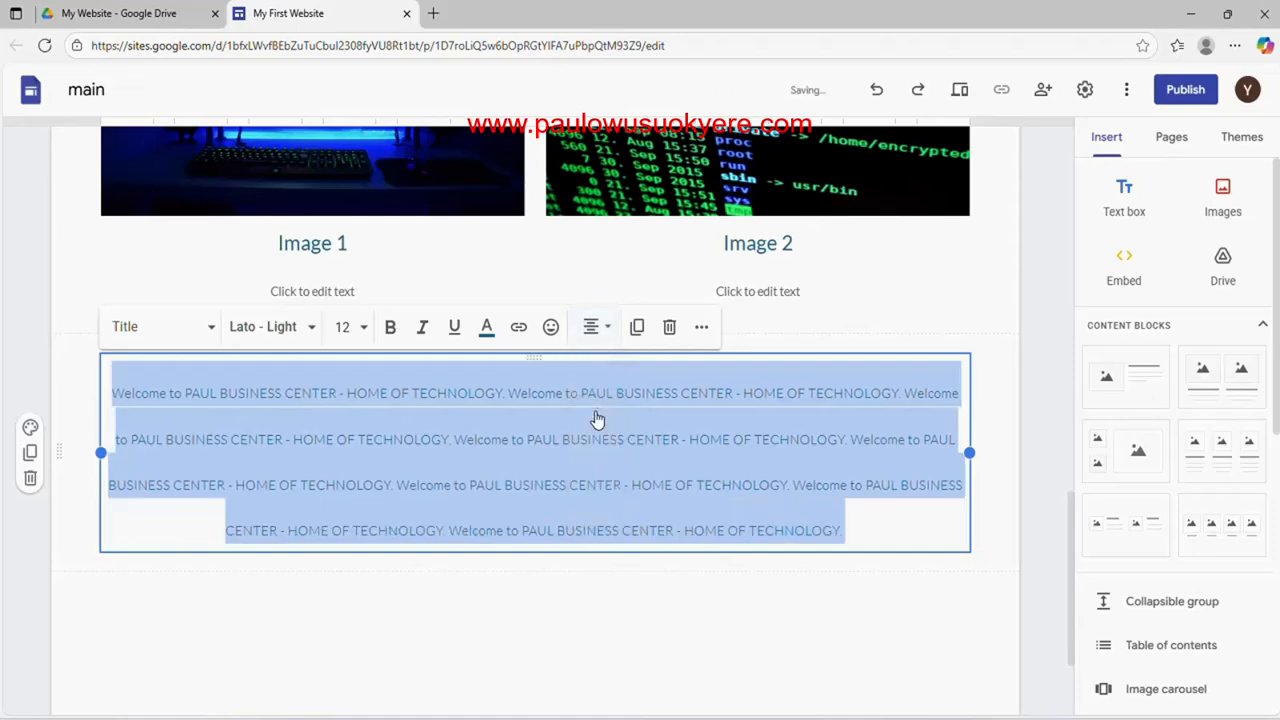
{"action": "left_click", "coordinate": [1031, 348]}
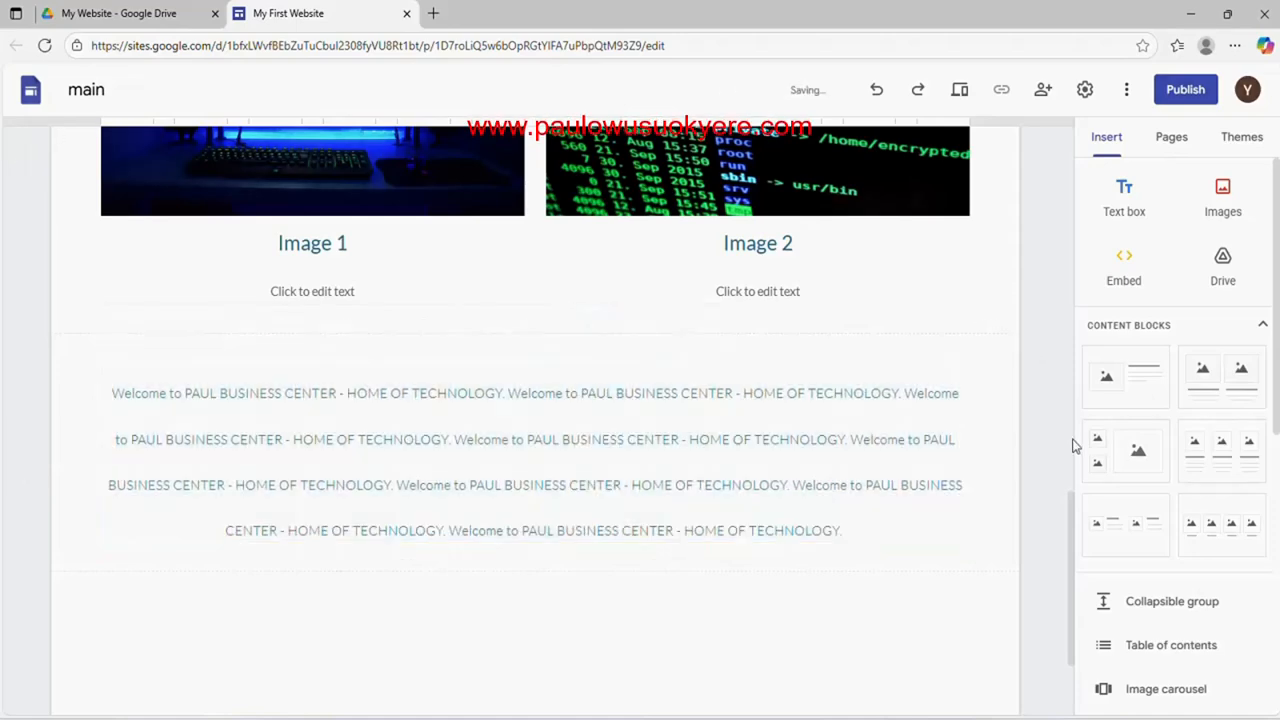
Move the welcome text section above the two-image section, directly below the "Click Here To Contact Us" button.
{"action": "left_click_drag", "start_coordinate": [1074, 557], "coordinate": [1054, 449]}
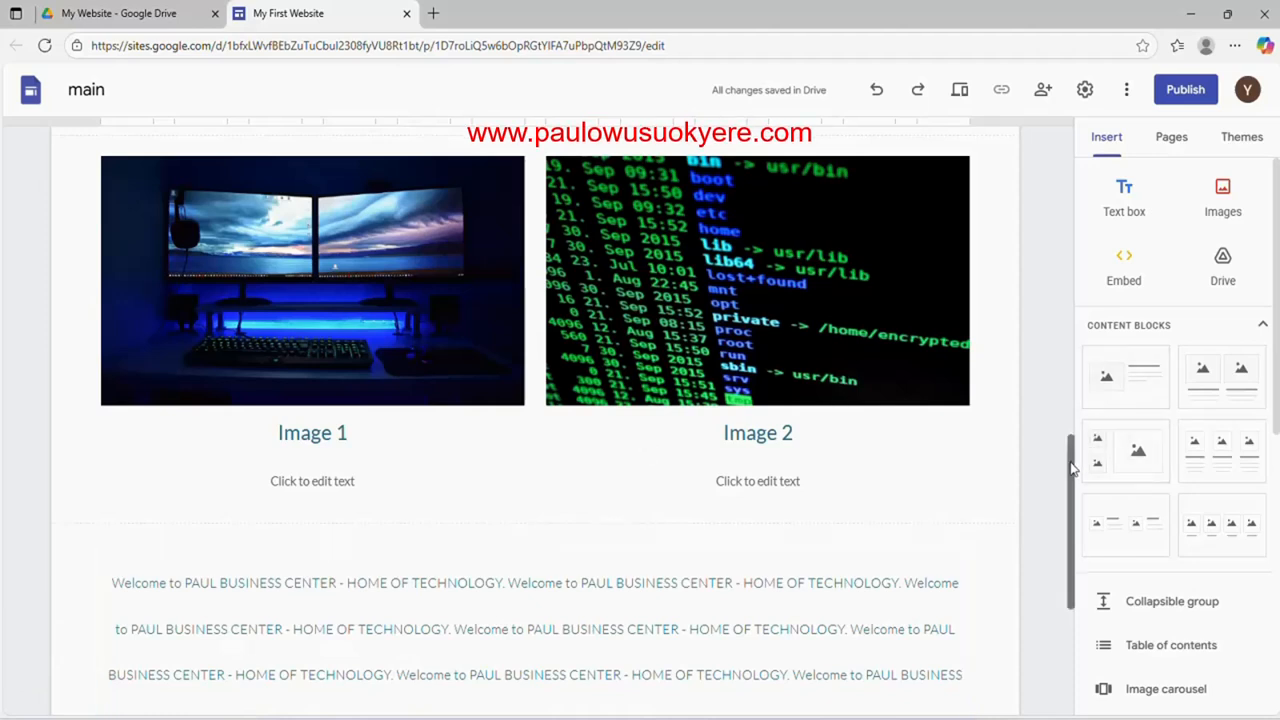
{"action": "left_click_drag", "start_coordinate": [1071, 468], "coordinate": [1068, 500]}
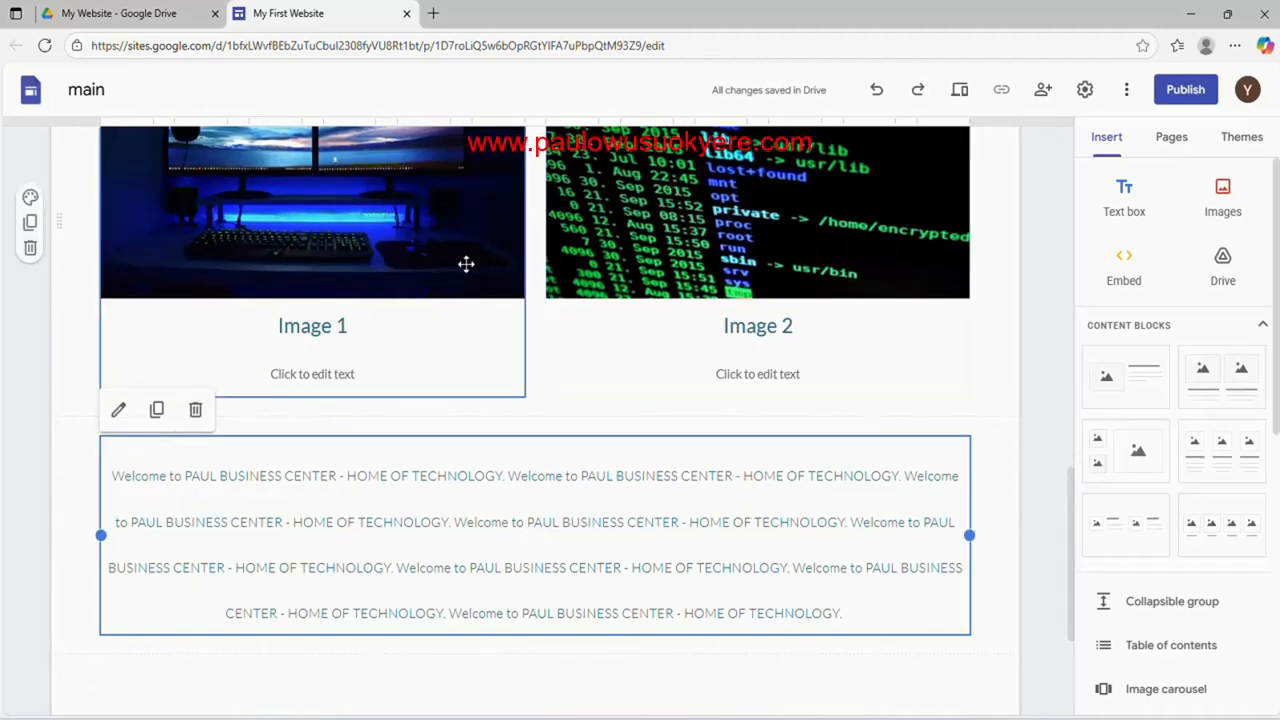
{"action": "left_click", "coordinate": [85, 462]}
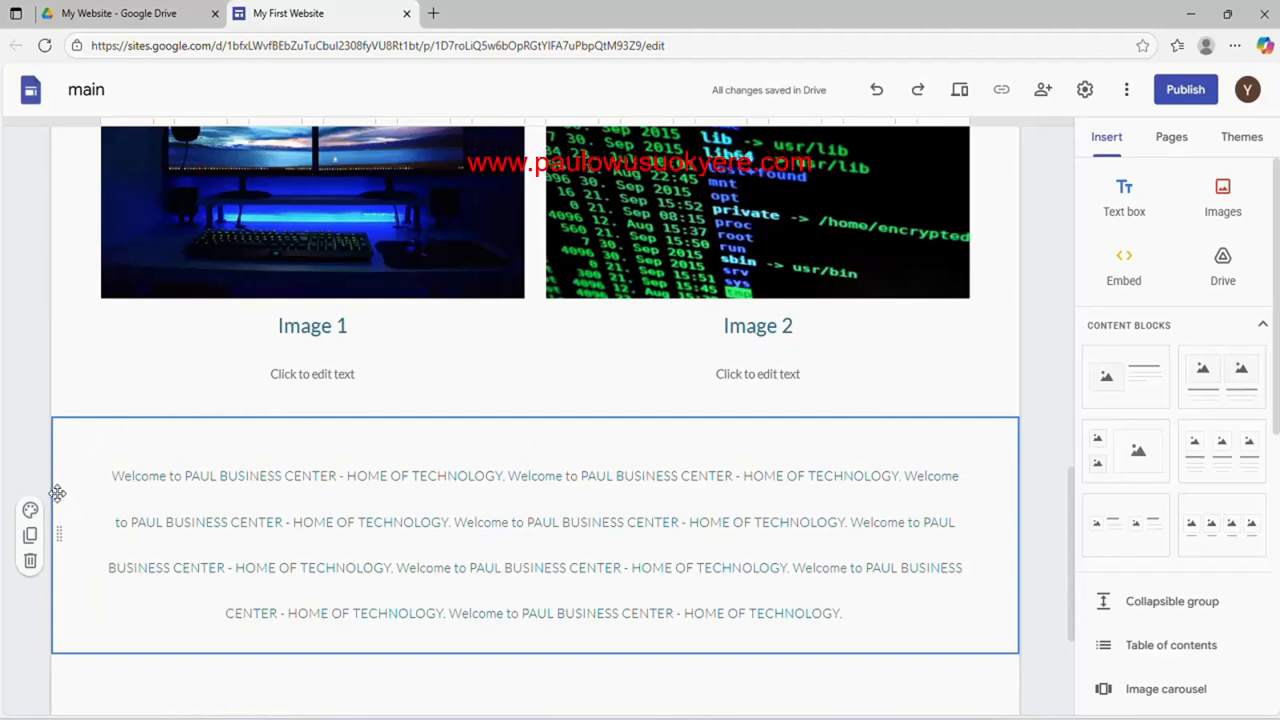
{"action": "left_click_drag", "start_coordinate": [57, 492], "coordinate": [65, 638]}
{"action": "left_click_drag", "start_coordinate": [100, 432], "coordinate": [57, 268]}
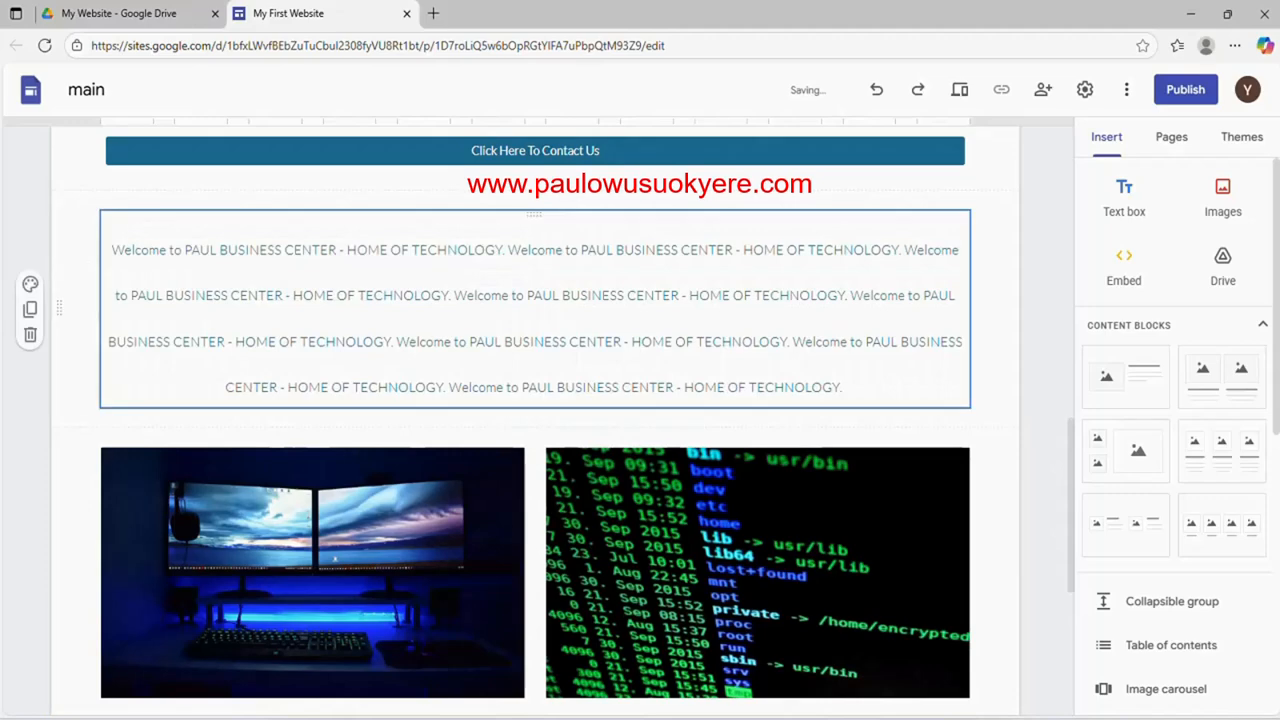
{"action": "left_click", "coordinate": [1006, 250]}
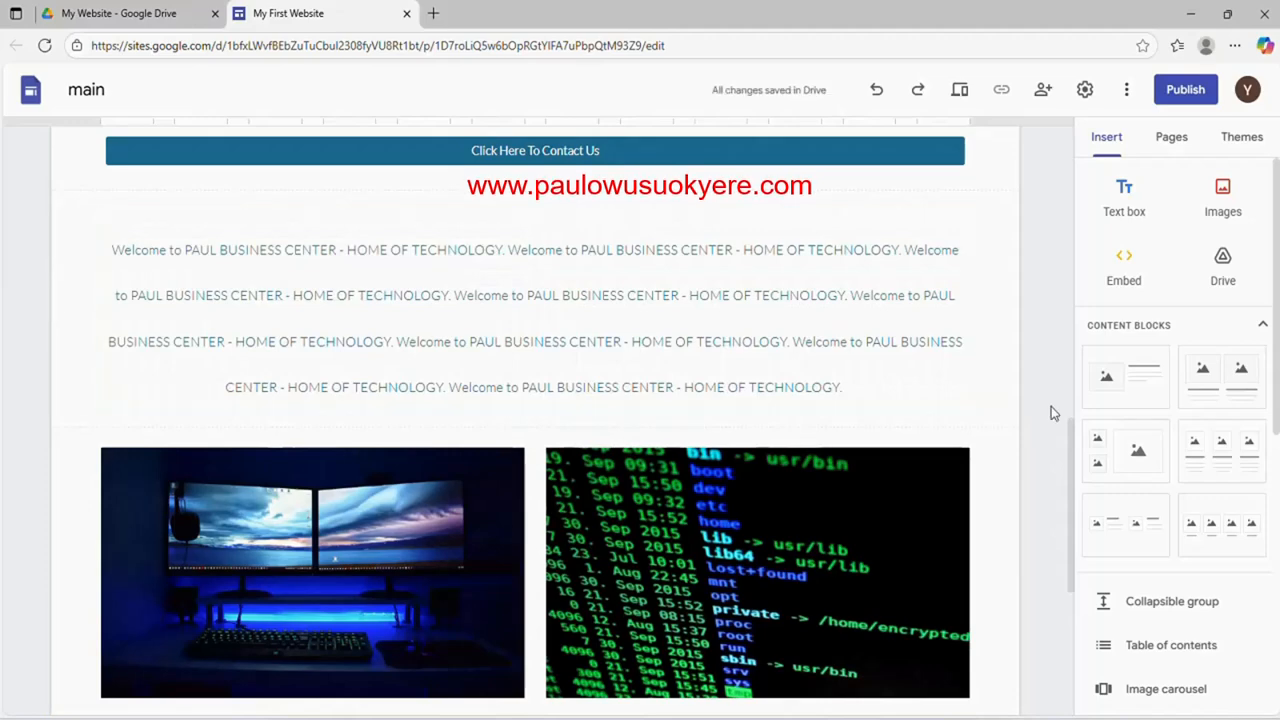
Move the welcome text section above the "Click Here To Contact Us" button, directly below the large image.
{"action": "left_click_drag", "start_coordinate": [1071, 440], "coordinate": [1063, 404]}
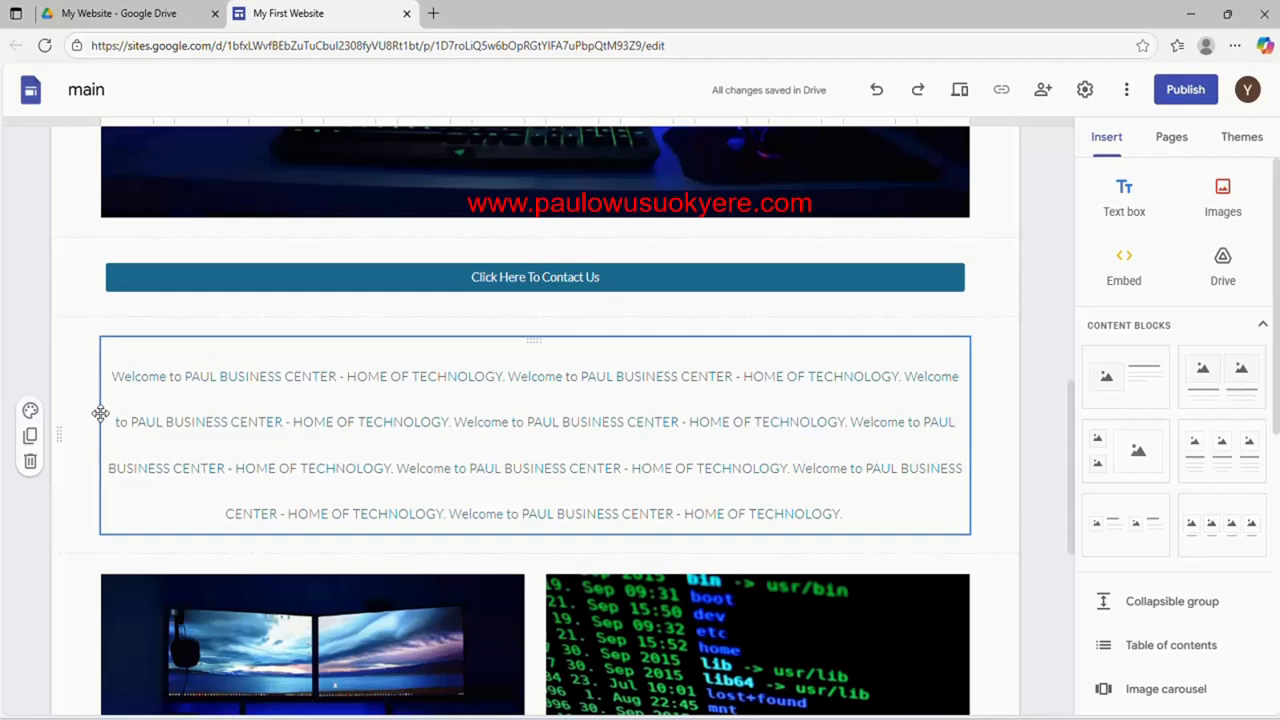
{"action": "left_click_drag", "start_coordinate": [100, 413], "coordinate": [104, 240]}
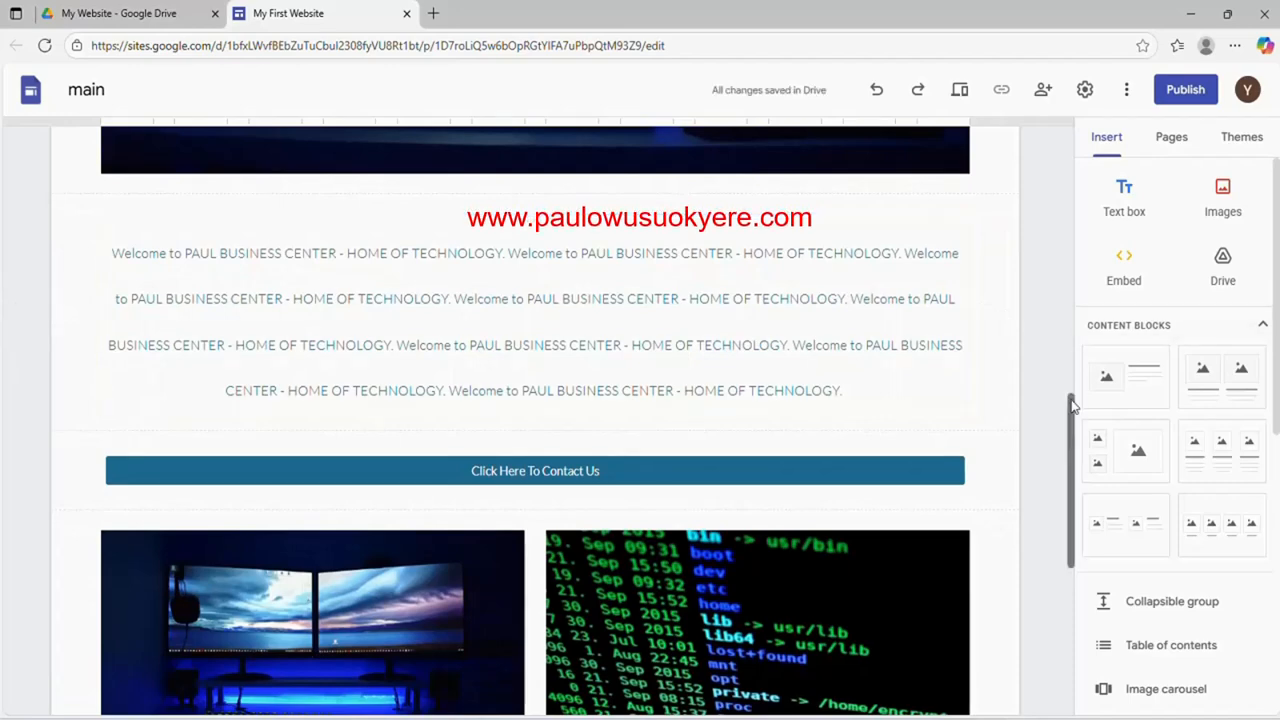
{"action": "left_click_drag", "start_coordinate": [1072, 415], "coordinate": [1064, 388]}
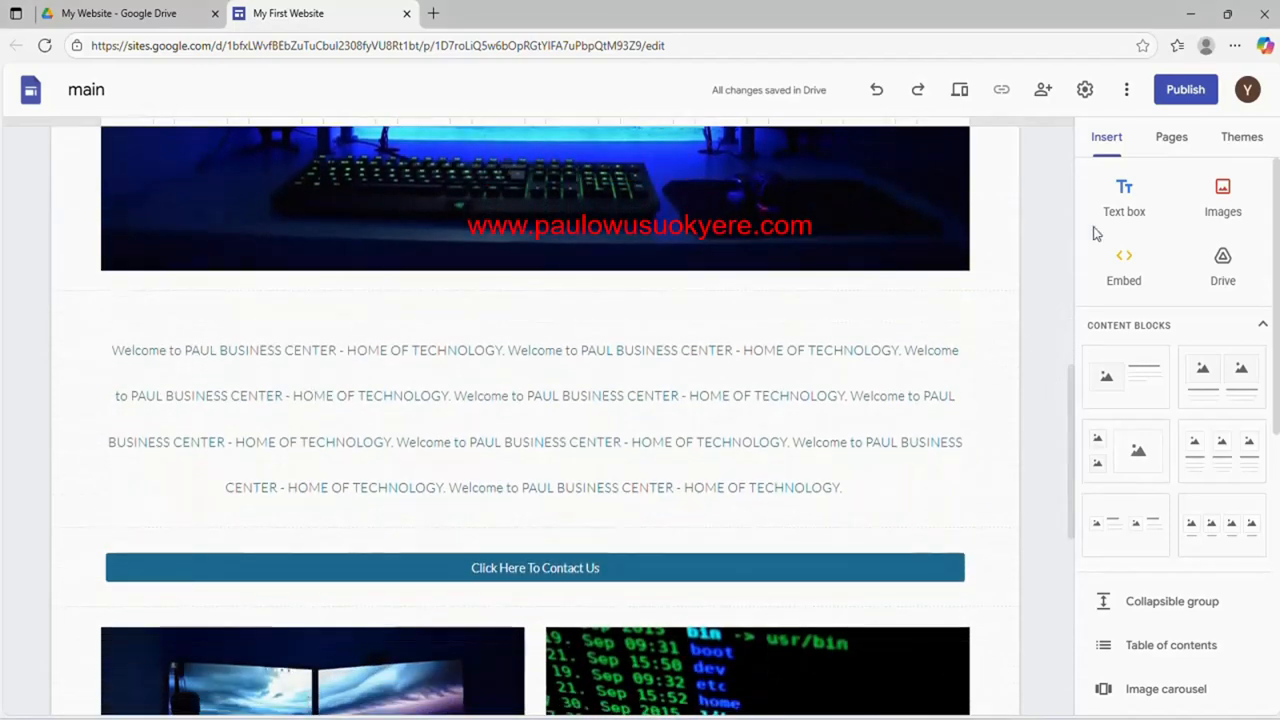
Review the home page layout from the header down to the footer.
{"action": "left_click_drag", "start_coordinate": [1071, 414], "coordinate": [1046, 163]}
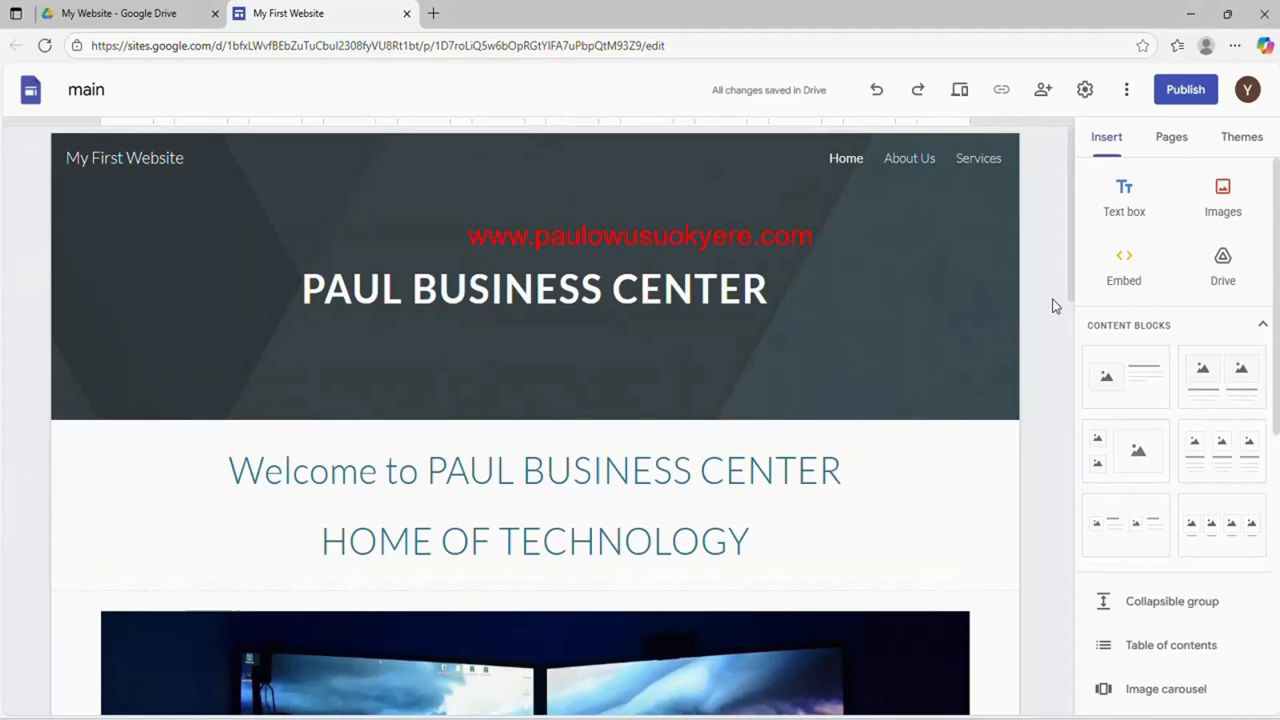
{"action": "scroll", "coordinate": [1066, 331], "scroll_direction": "down", "scroll_amount": 1}
{"action": "scroll", "coordinate": [1062, 380], "scroll_direction": "down", "scroll_amount": 4}
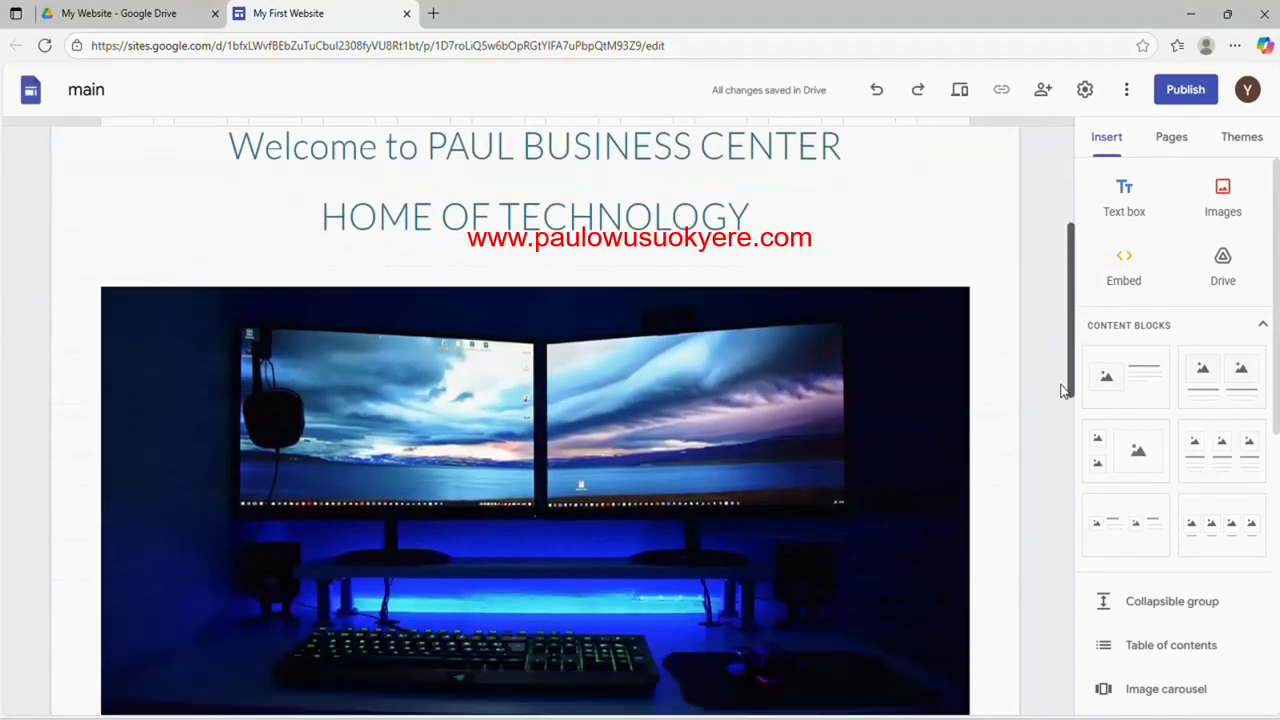
{"action": "left_click_drag", "start_coordinate": [1058, 420], "coordinate": [1066, 671]}
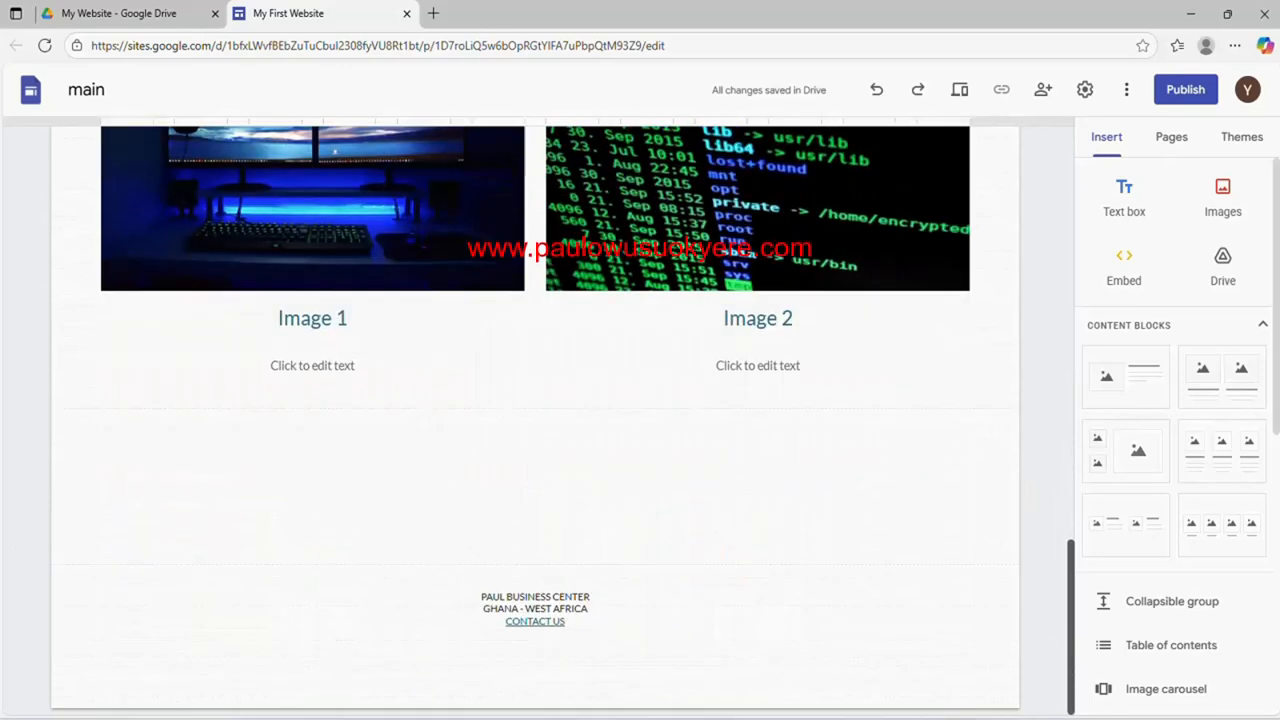
{"action": "left_click_drag", "start_coordinate": [1062, 600], "coordinate": [1074, 216]}
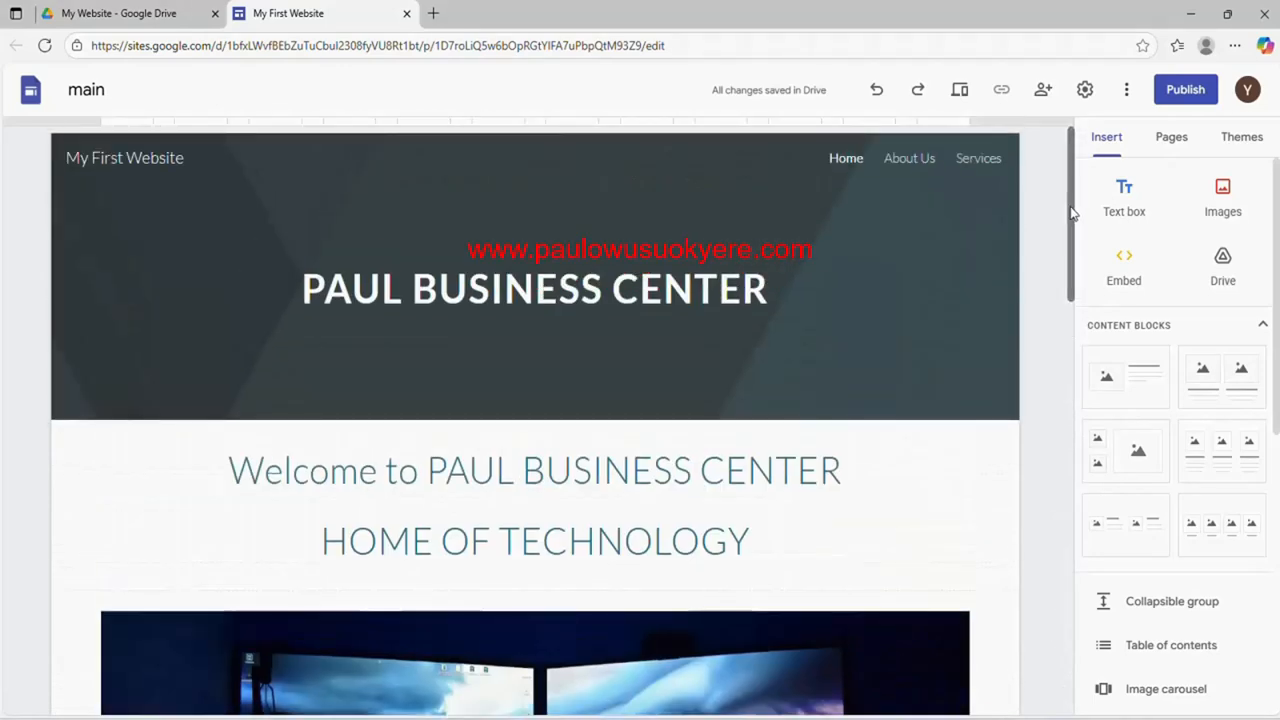
On the About Us page, change "It" to "IT" in the sentence describing the business.
{"action": "left_click", "coordinate": [905, 160]}
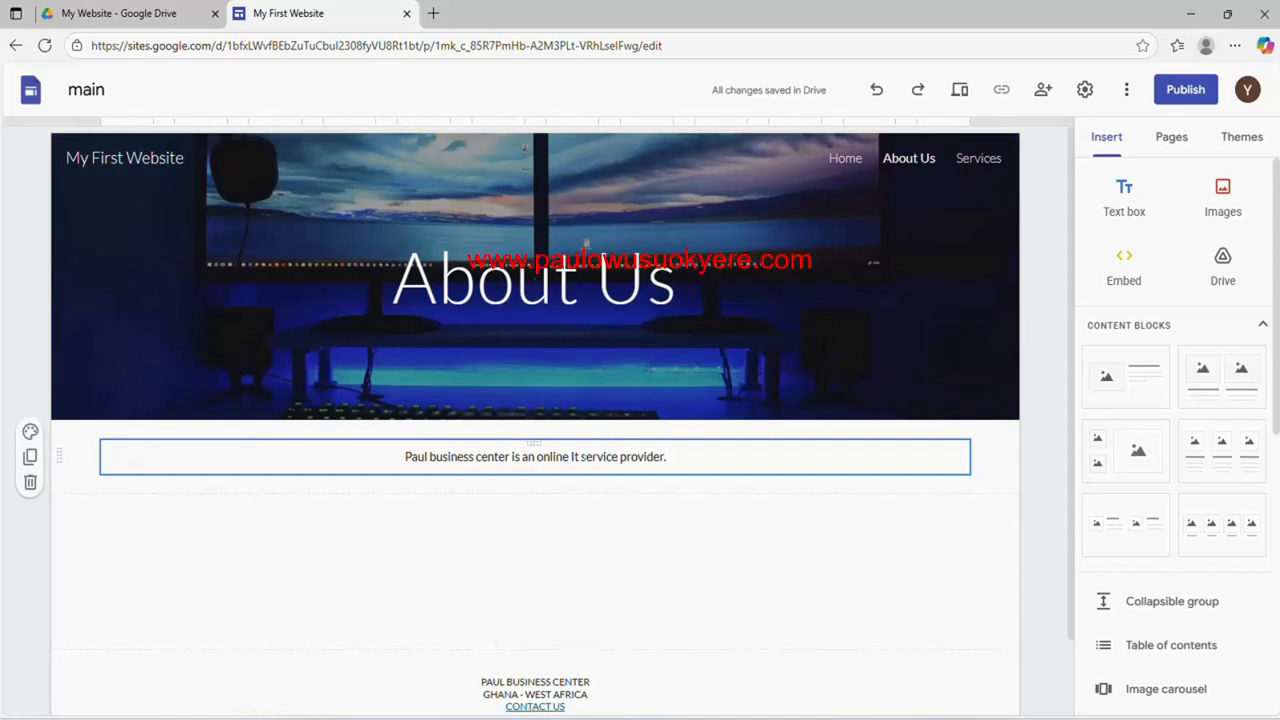
{"action": "left_click", "coordinate": [614, 457]}
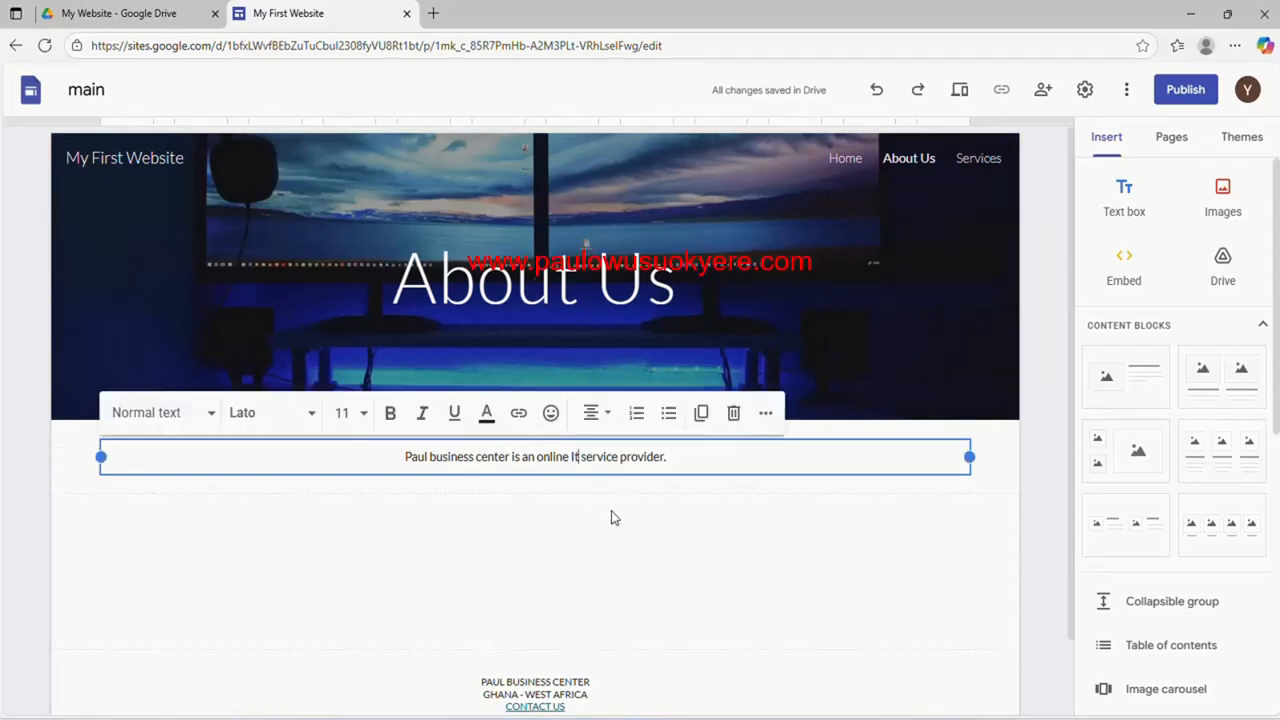
{"action": "key", "text": "BackSpace"}
{"action": "type", "text": "T"}
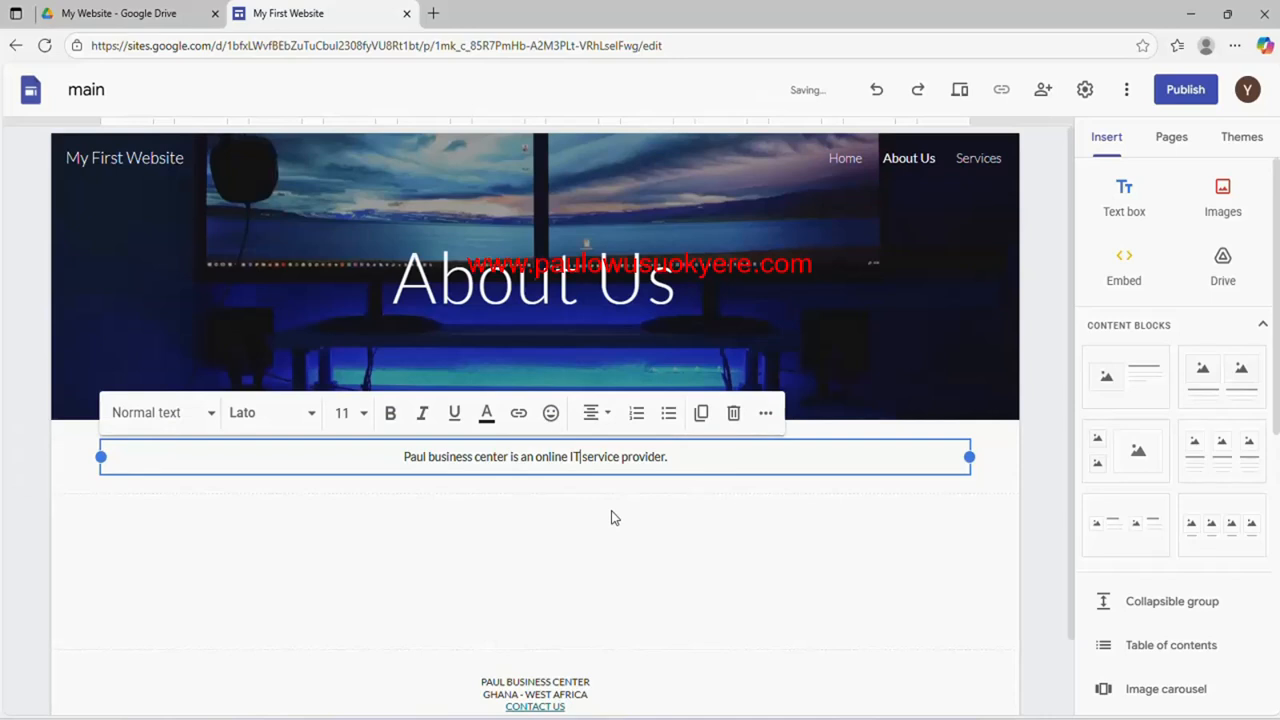
Check the Services page and return to the Home page.
{"action": "left_click", "coordinate": [965, 170]}
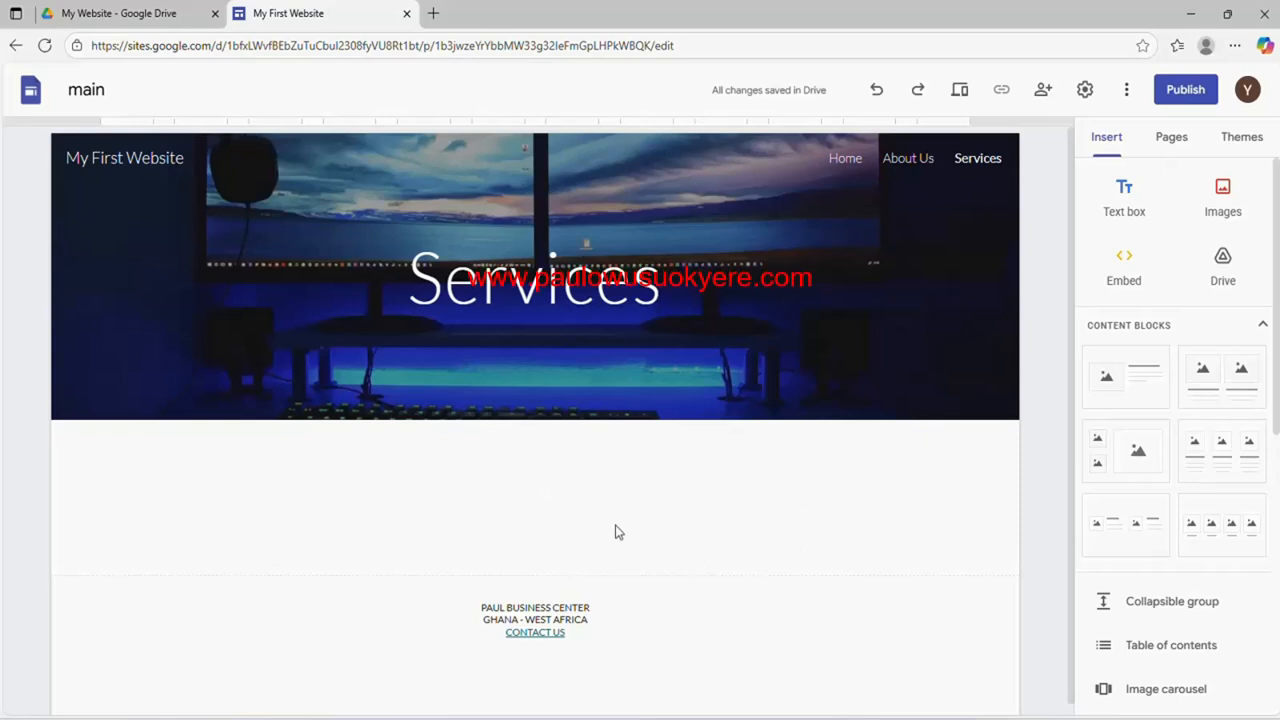
{"action": "mouse_move", "coordinate": [952, 292]}
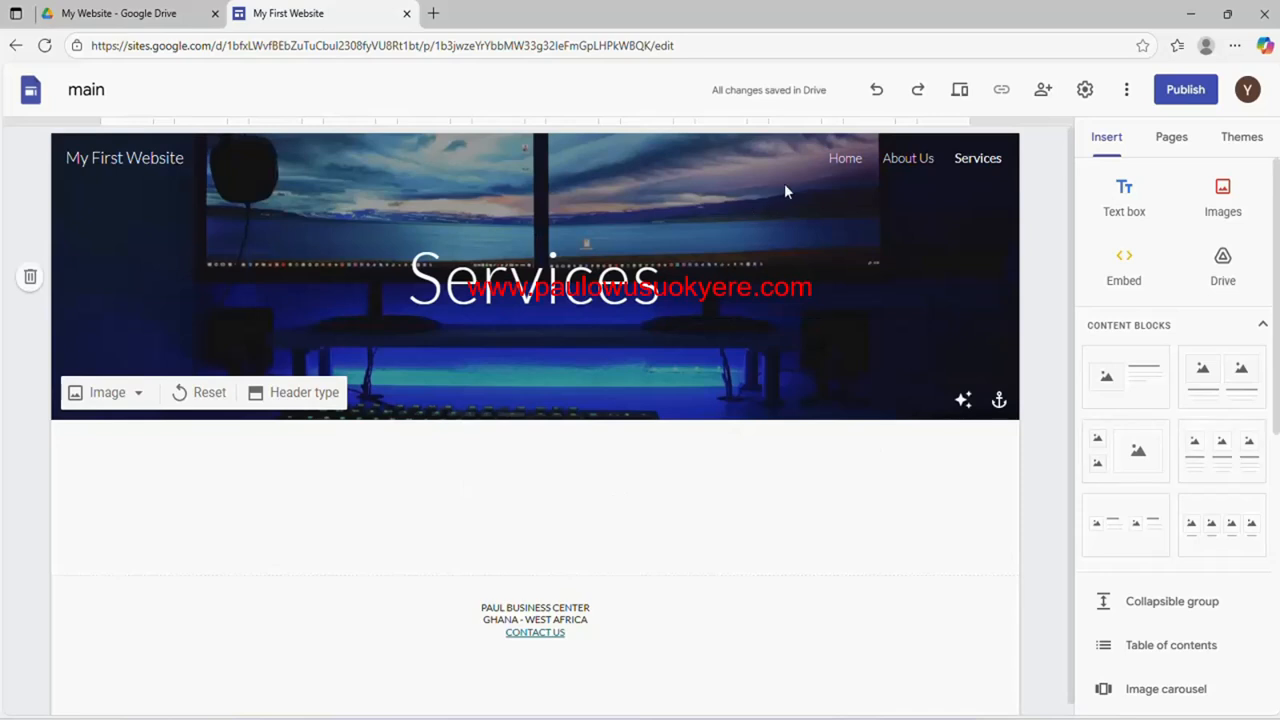
{"action": "left_click", "coordinate": [841, 162]}
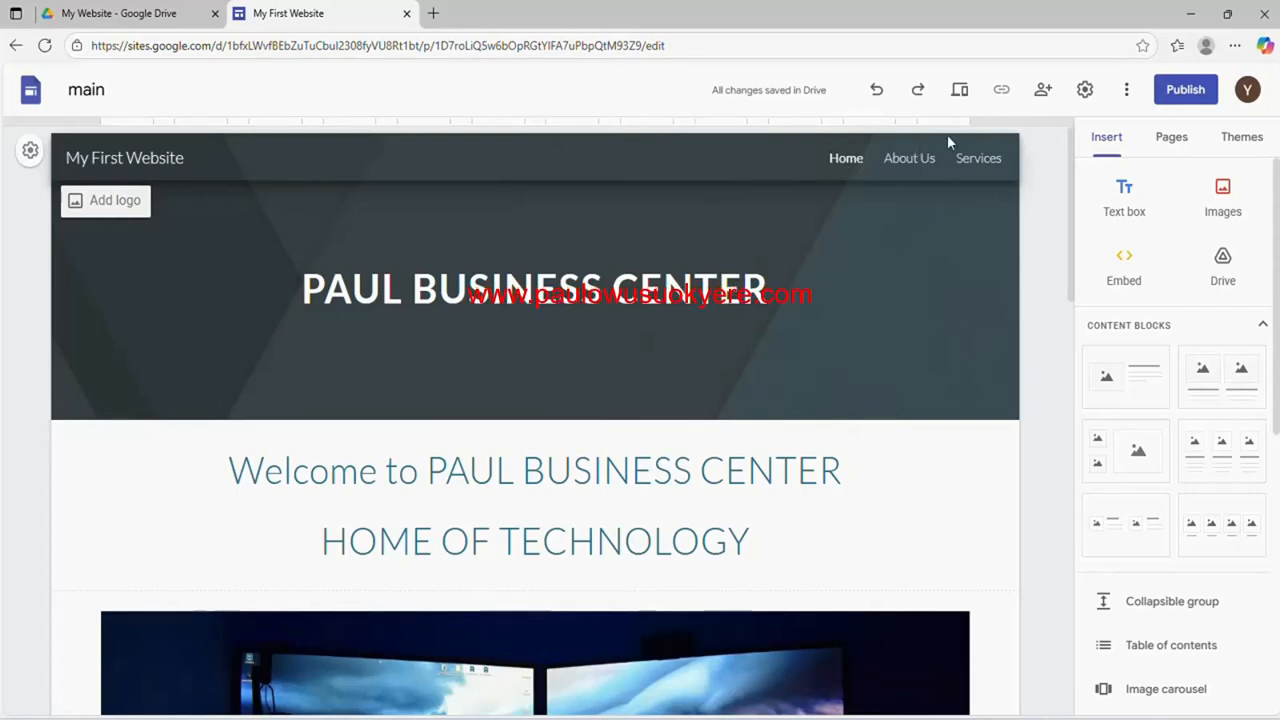
Open the site's publishing settings and enter "paulbusinesscenter" as the web address.
{"action": "left_click", "coordinate": [1180, 100]}
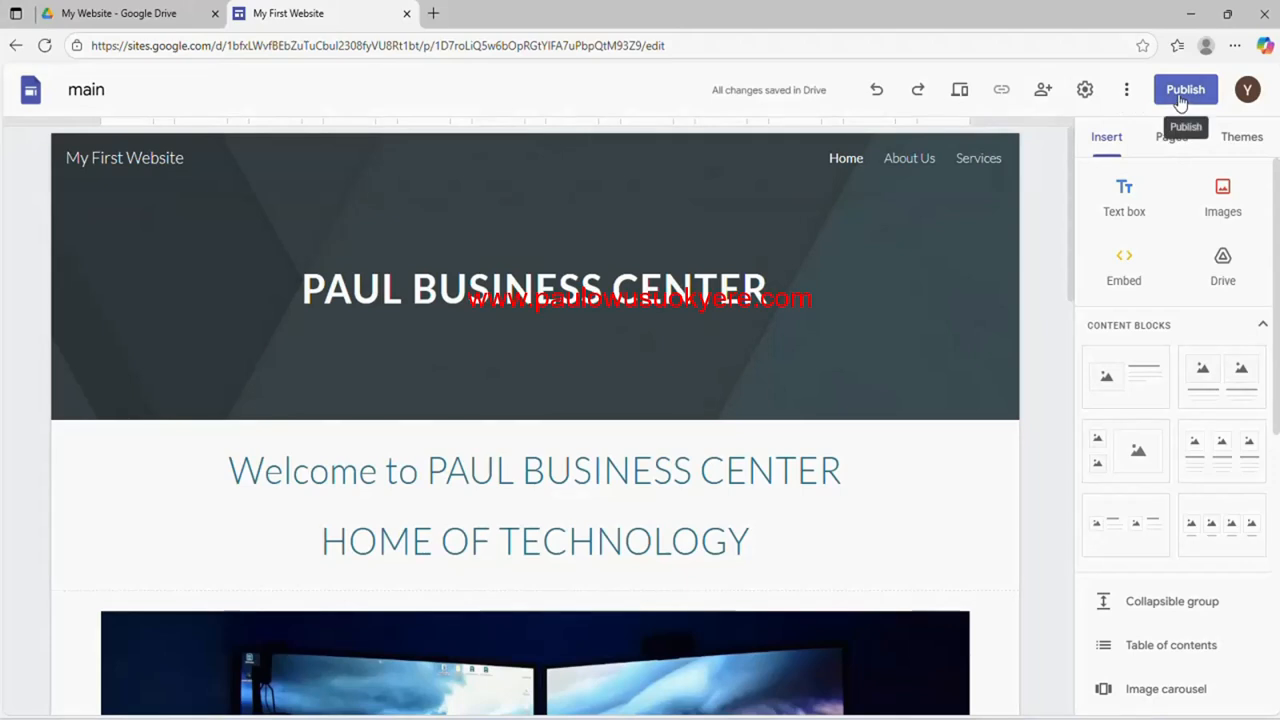
{"action": "left_click", "coordinate": [1180, 100]}
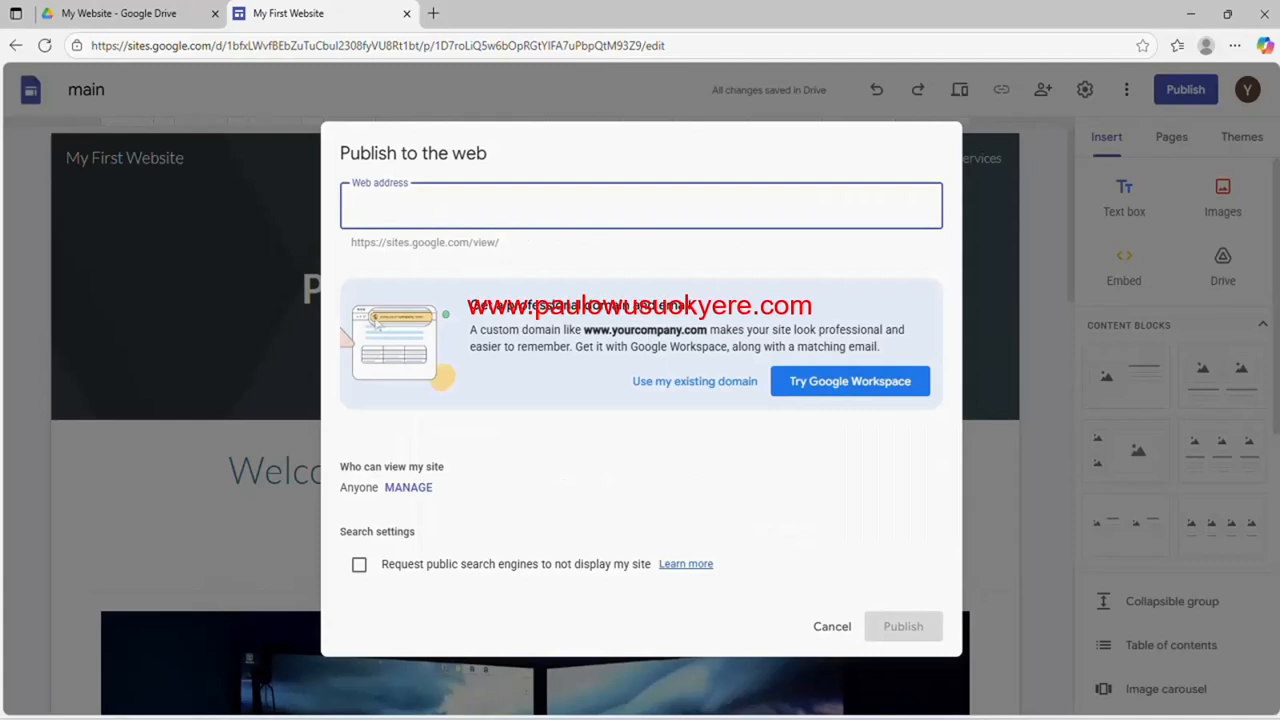
{"action": "type", "text": "pua"}
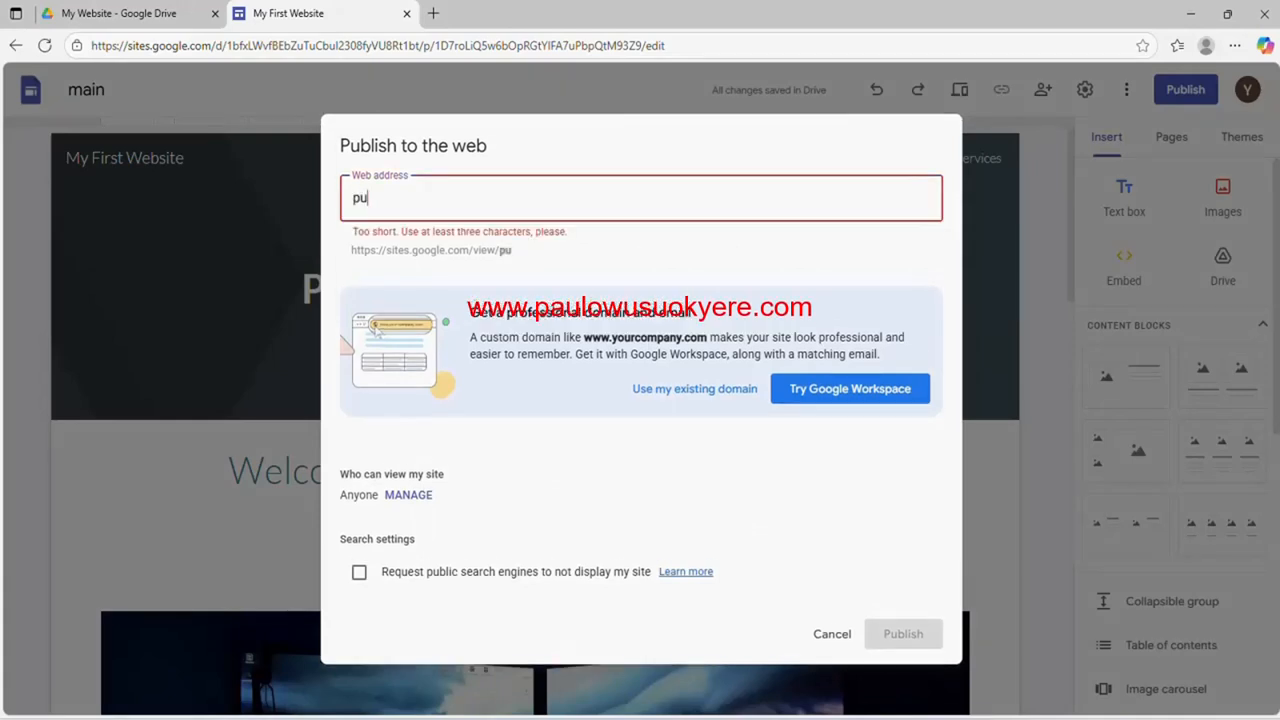
{"action": "key", "text": "BackSpace"}
{"action": "key", "text": "BackSpace"}
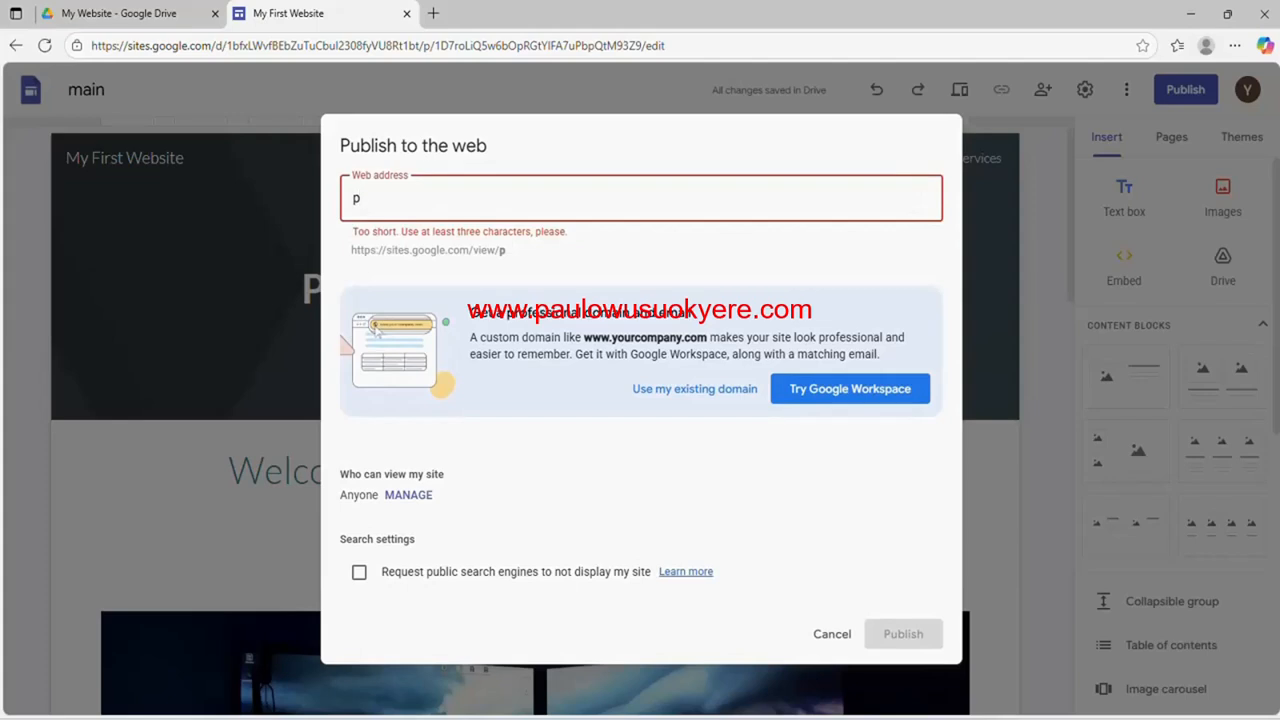
{"action": "type", "text": "aulbus"}
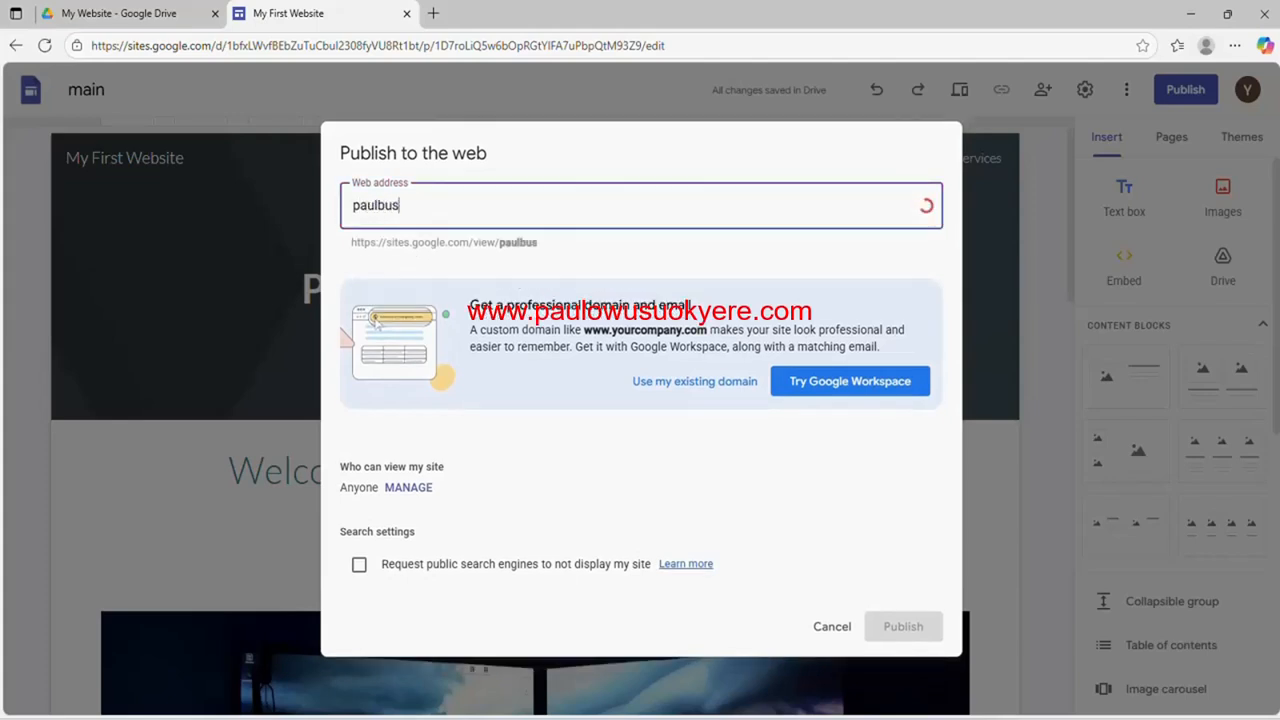
{"action": "type", "text": "iness"}
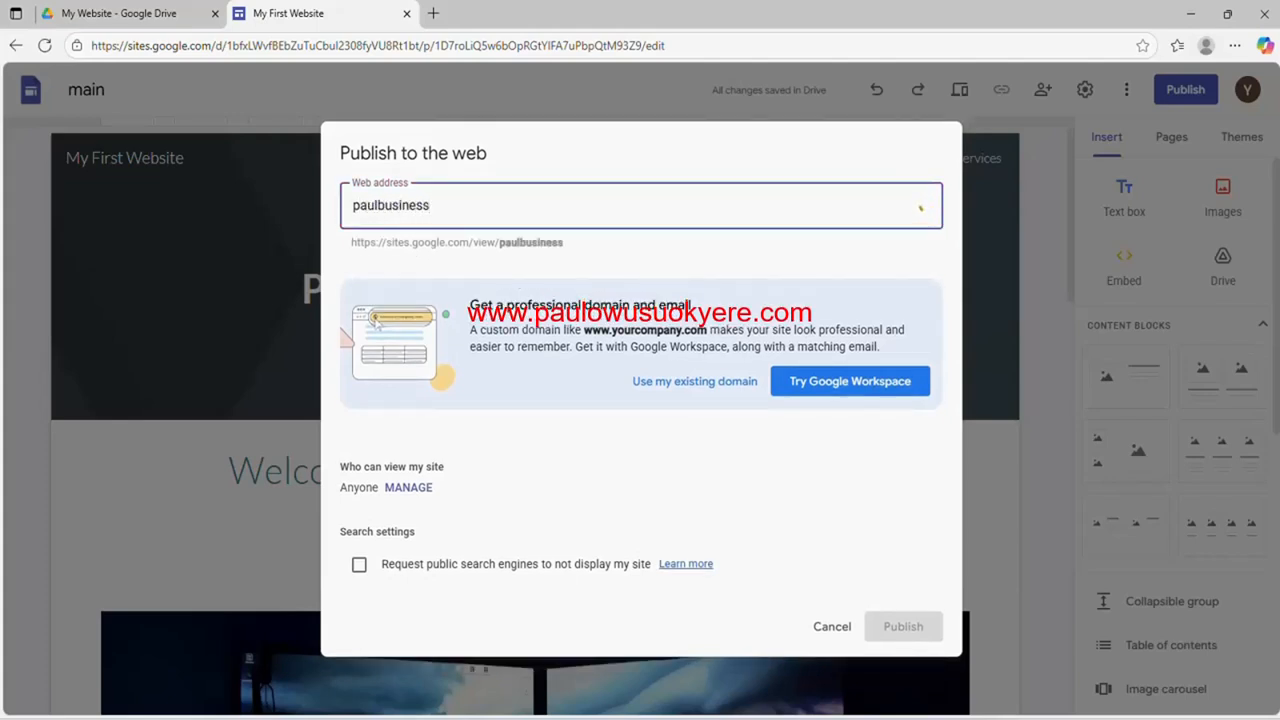
{"action": "type", "text": "center"}
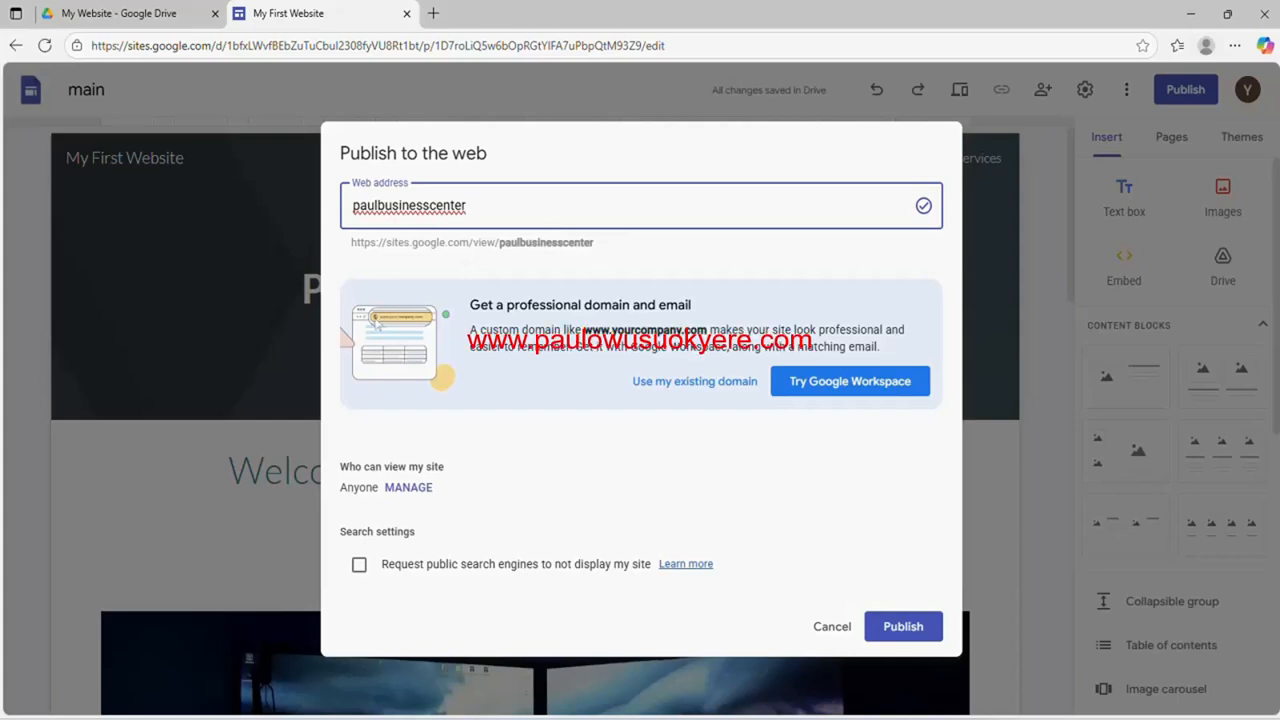
{"action": "left_click_drag", "start_coordinate": [467, 205], "coordinate": [340, 213]}
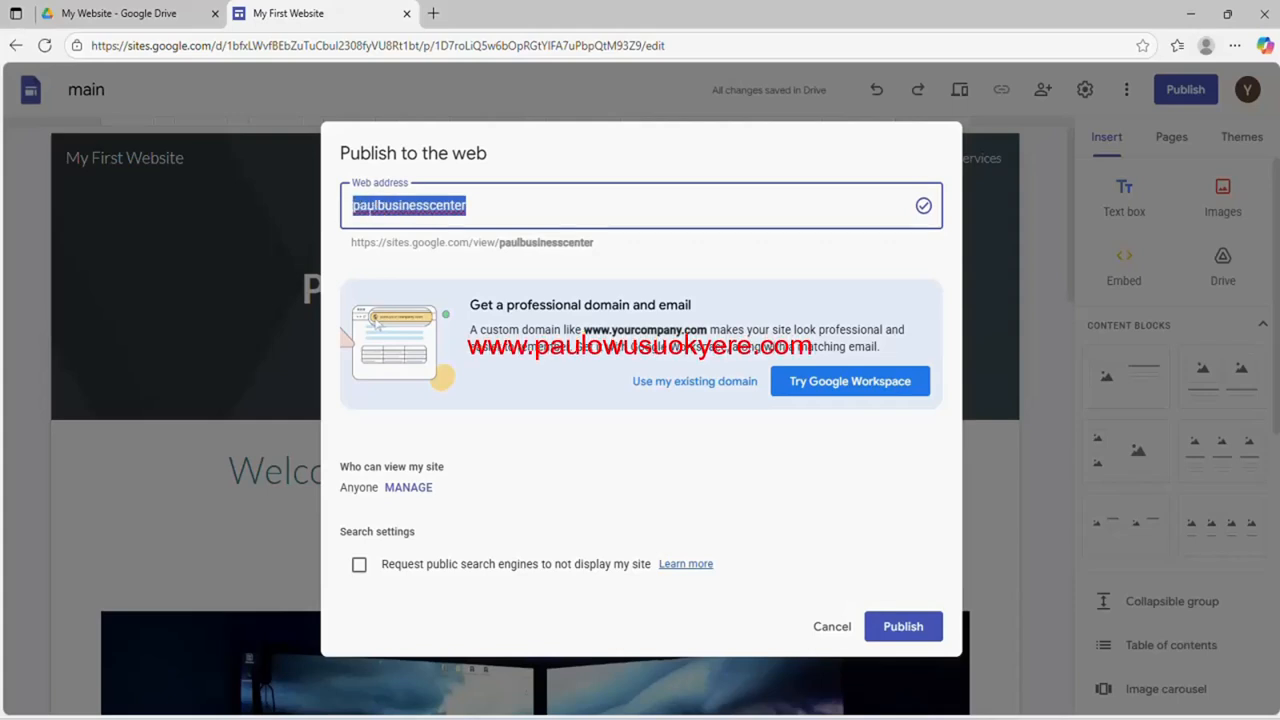
Try "globalbusiness" as the site's web address.
{"action": "key", "text": "BackSpace"}
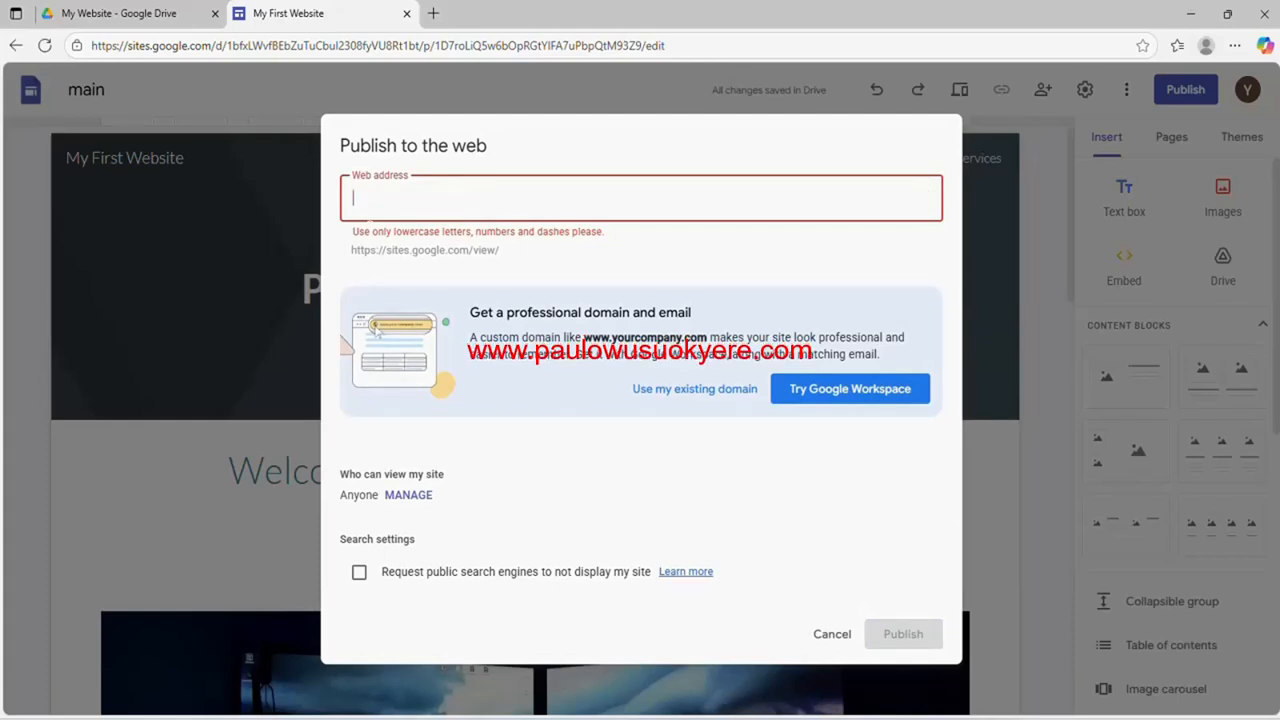
{"action": "type", "text": "glo"}
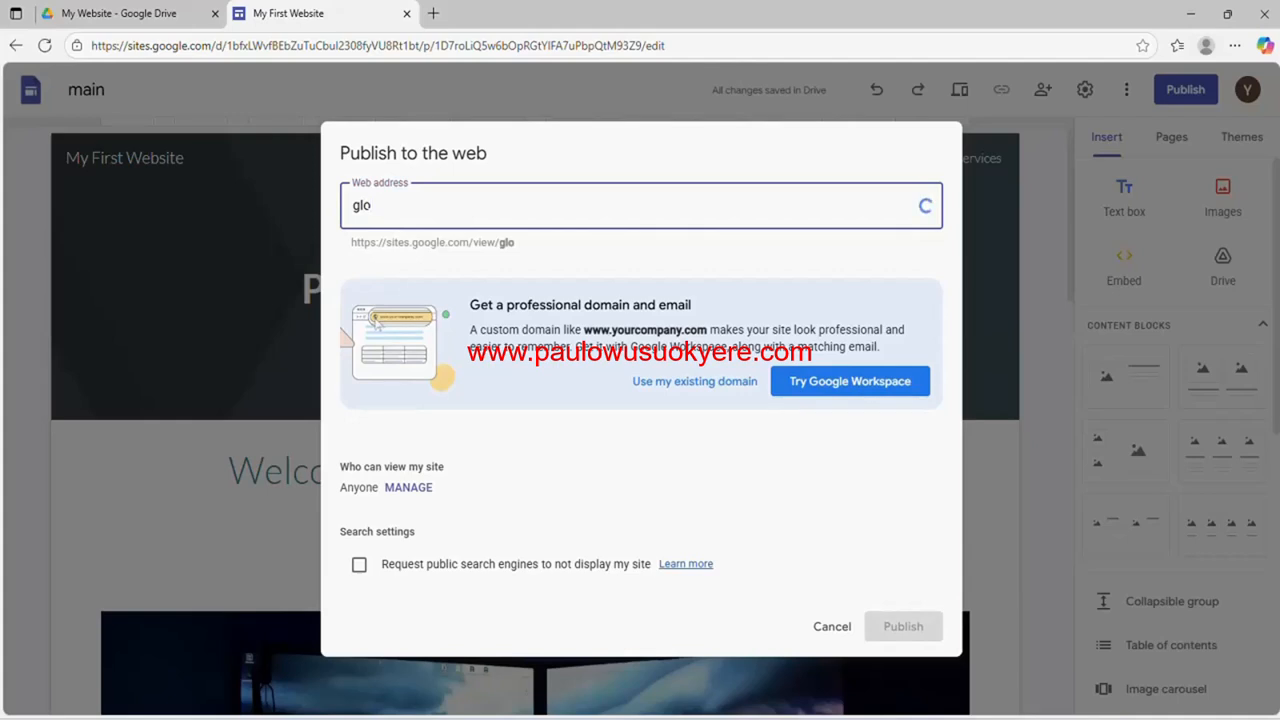
{"action": "type", "text": "bal"}
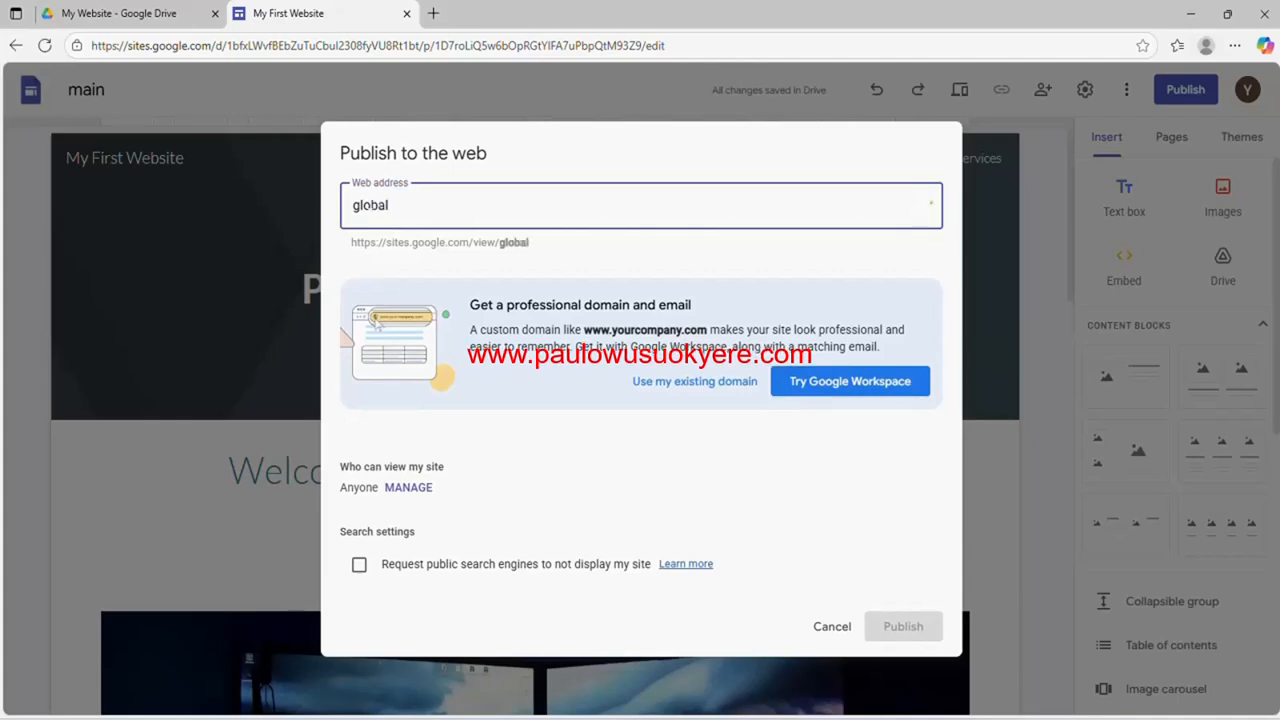
{"action": "type", "text": "business"}
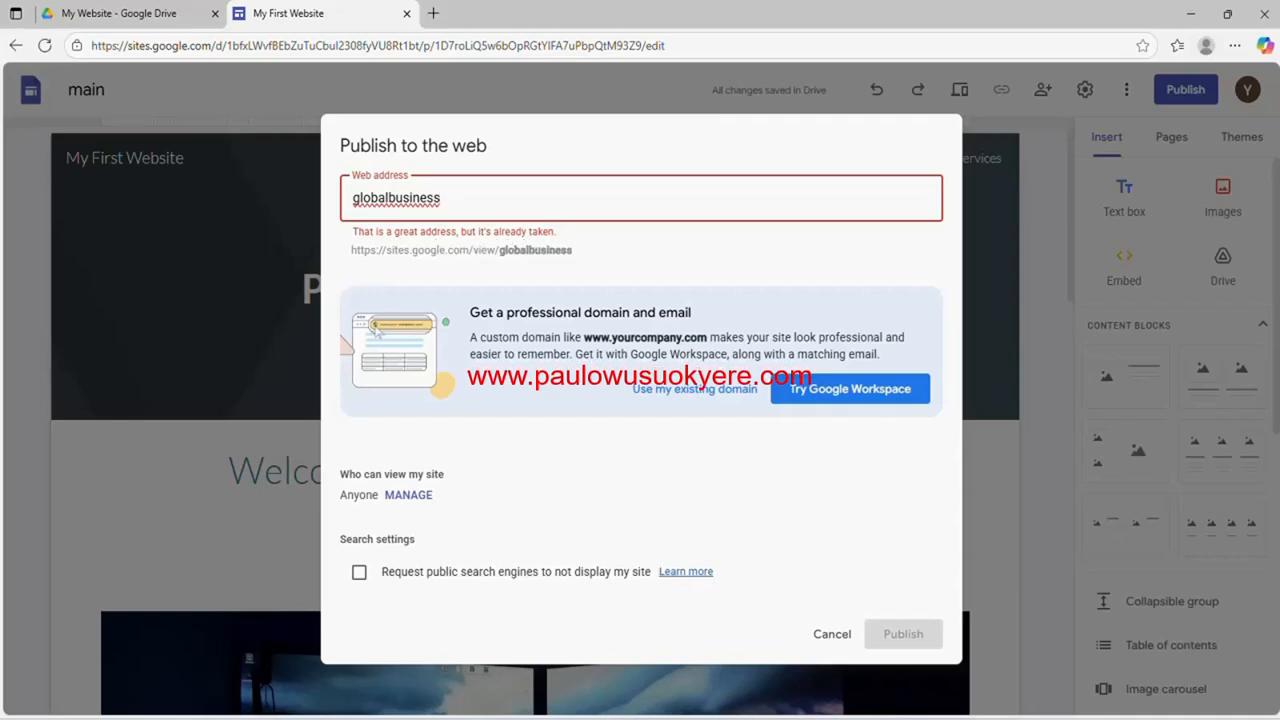
Replace the web address with "paulbusinesscenter".
{"action": "key", "text": "BackSpace"}
{"action": "key", "text": "BackSpace"}
{"action": "key", "text": "BackSpace"}
{"action": "key", "text": "BackSpace"}
{"action": "key", "text": "BackSpace"}
{"action": "key", "text": "BackSpace"}
{"action": "key", "text": "BackSpace"}
{"action": "key", "text": "BackSpace"}
{"action": "key", "text": "BackSpace"}
{"action": "key", "text": "BackSpace"}
{"action": "key", "text": "BackSpace"}
{"action": "key", "text": "BackSpace"}
{"action": "key", "text": "BackSpace"}
{"action": "key", "text": "BackSpace"}
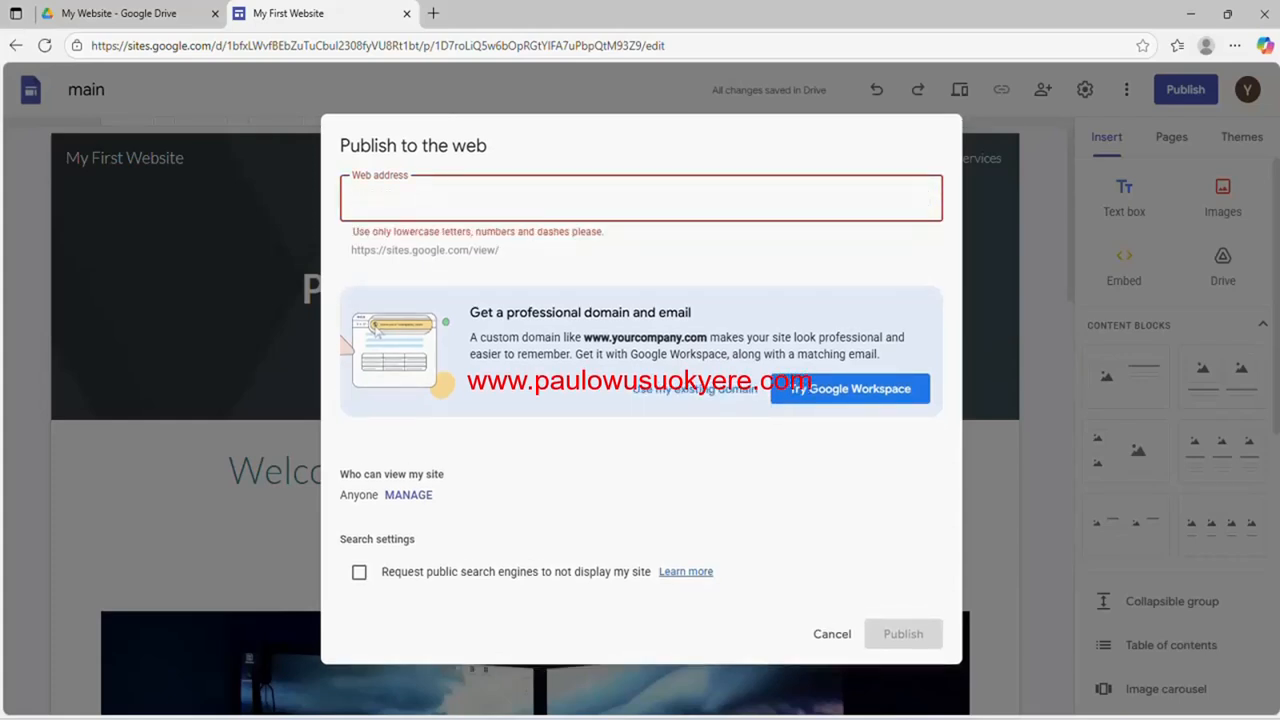
{"action": "type", "text": "paul"}
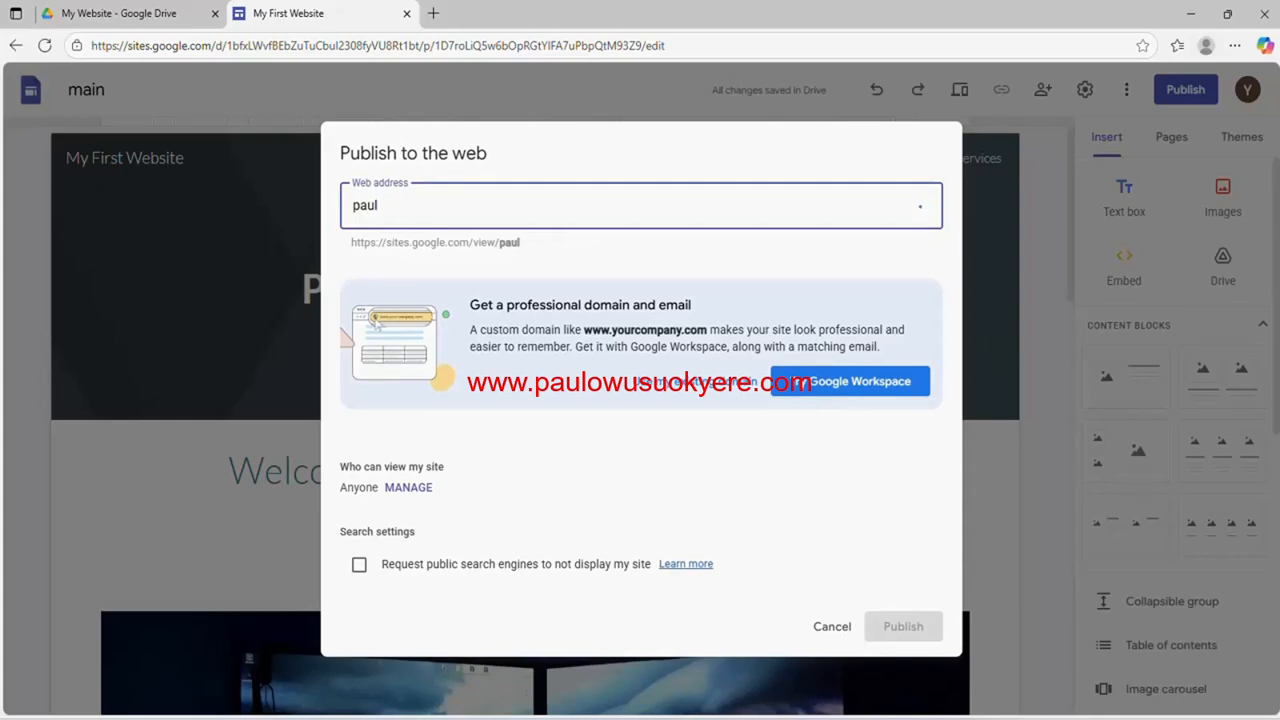
{"action": "type", "text": "business"}
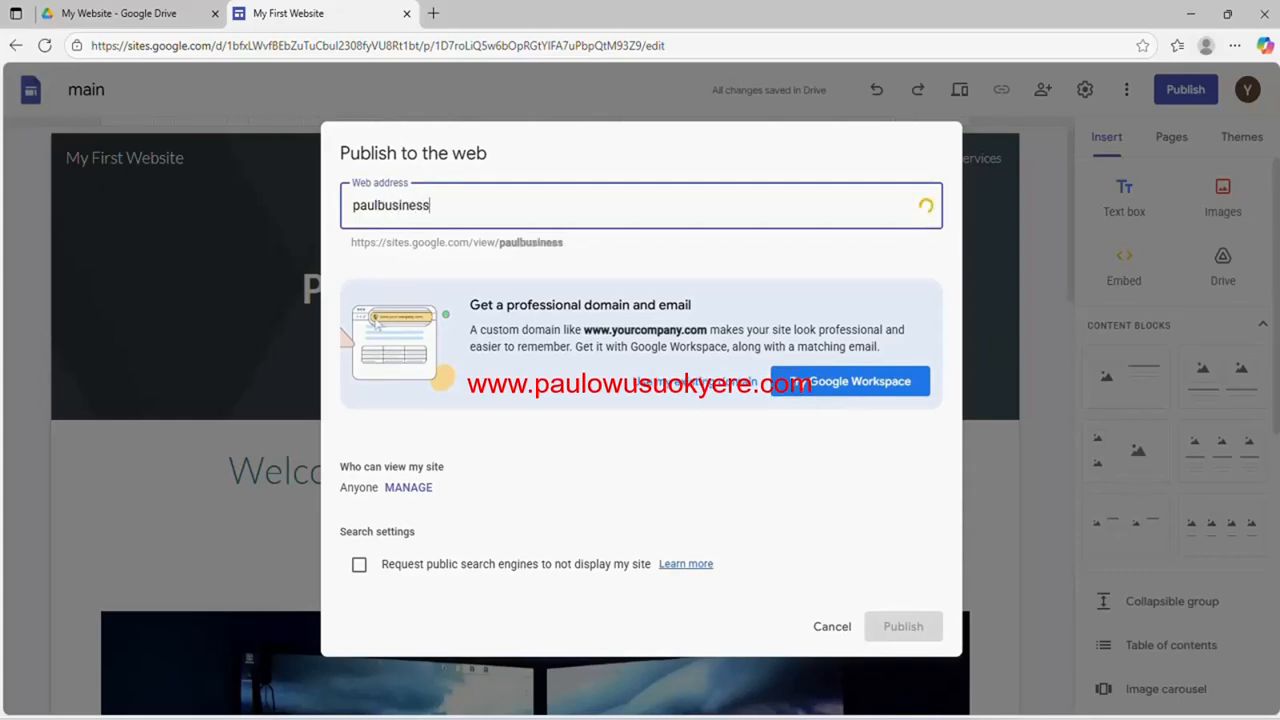
{"action": "type", "text": "r"}
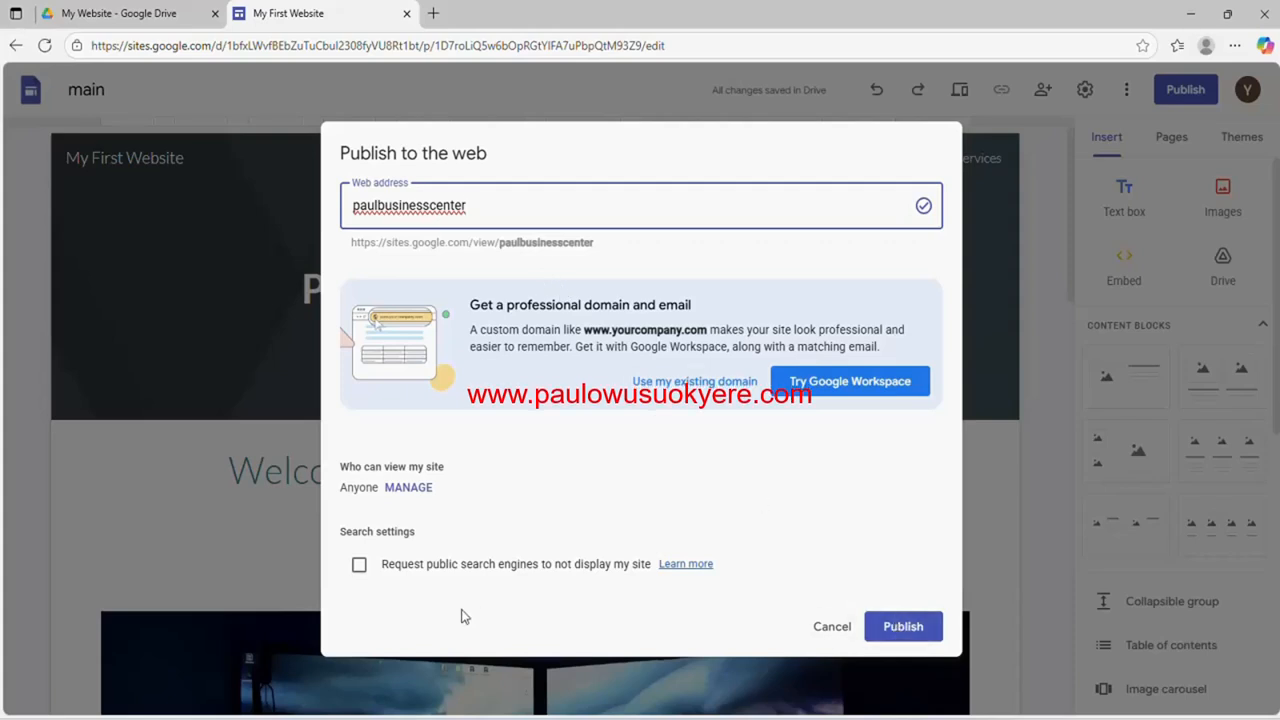
Publish the site with the request to hide it from public search engines switched off.
{"action": "left_click", "coordinate": [359, 567]}
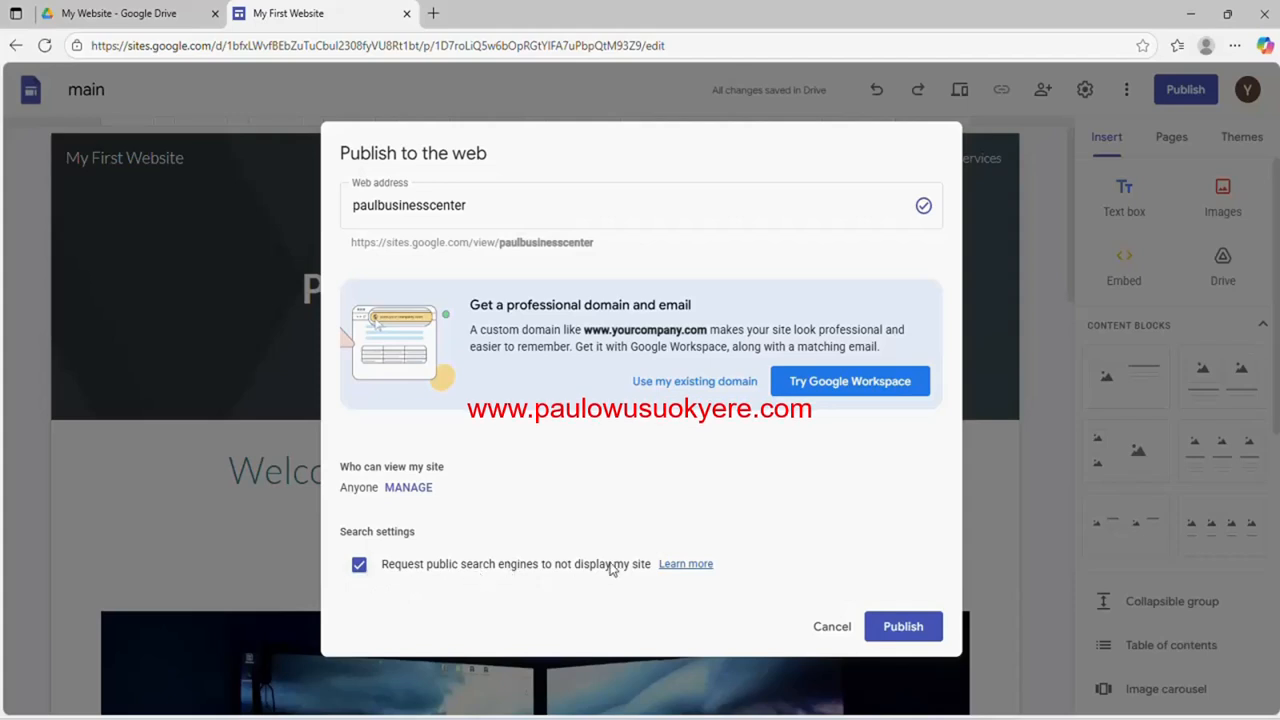
{"action": "left_click", "coordinate": [359, 566]}
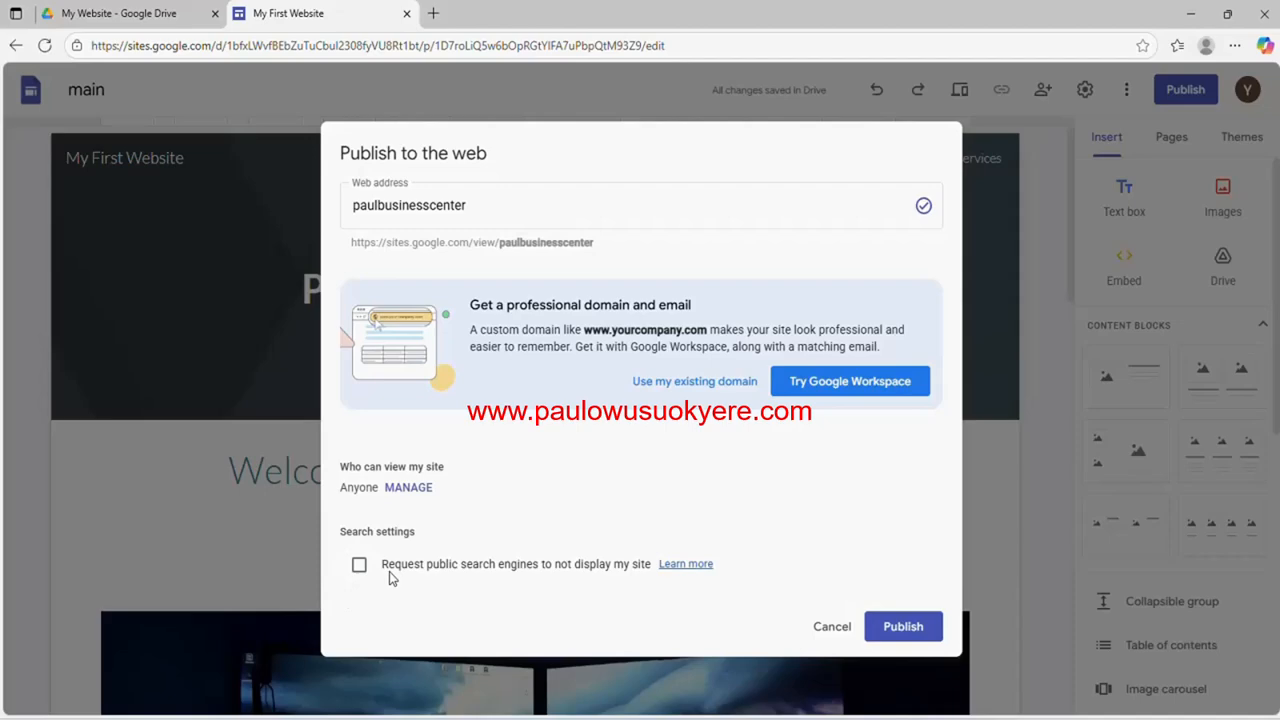
{"action": "left_click", "coordinate": [899, 634]}
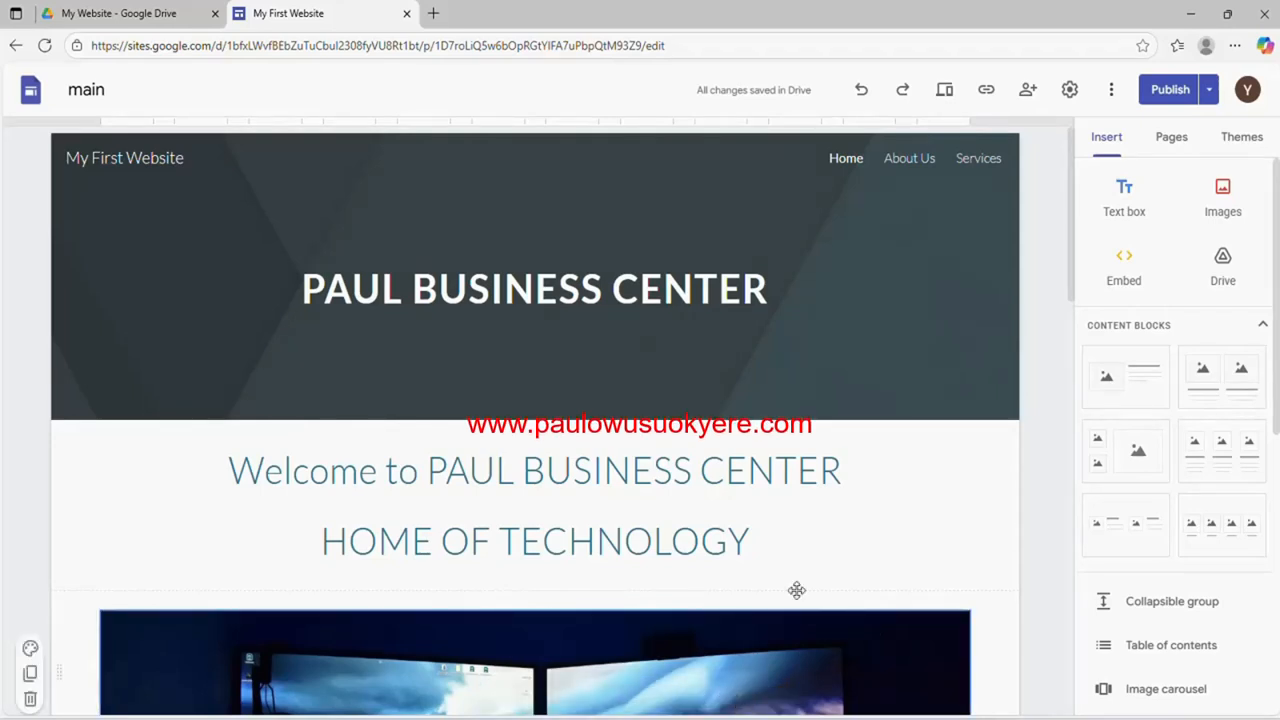
Look at the custom domain options in the site's settings and close them.
{"action": "left_click", "coordinate": [1069, 93]}
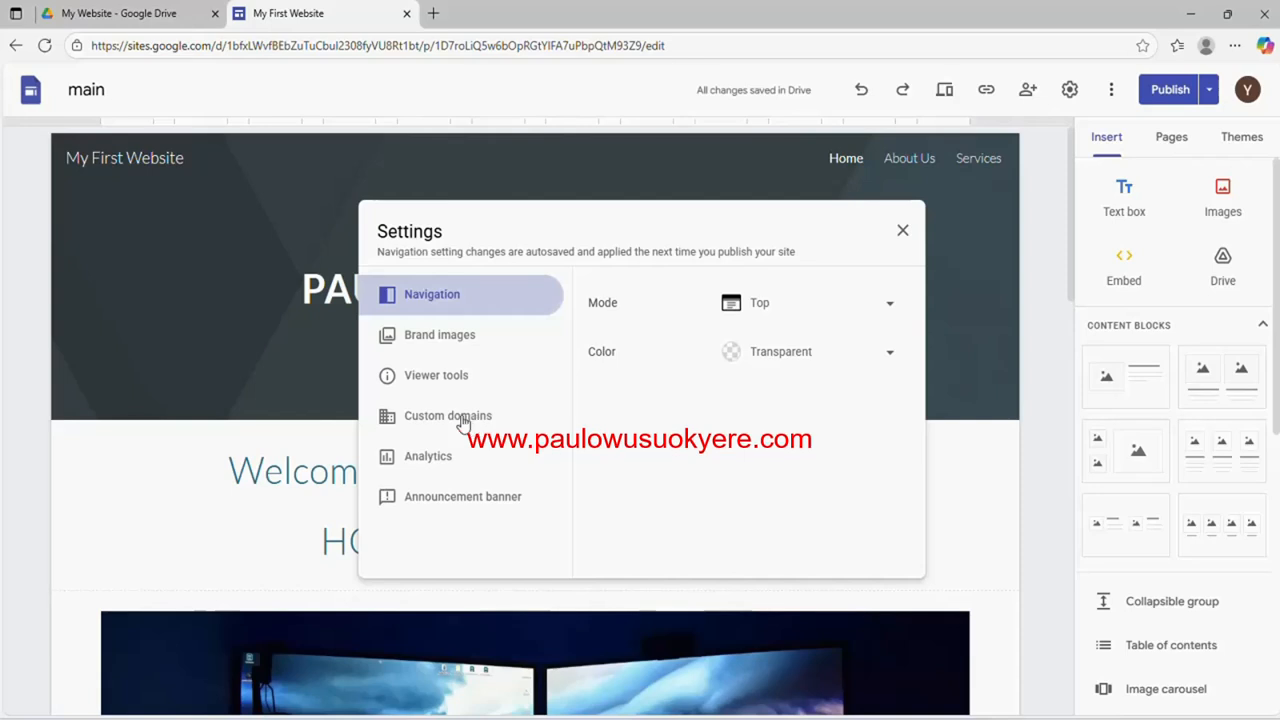
{"action": "left_click", "coordinate": [463, 422]}
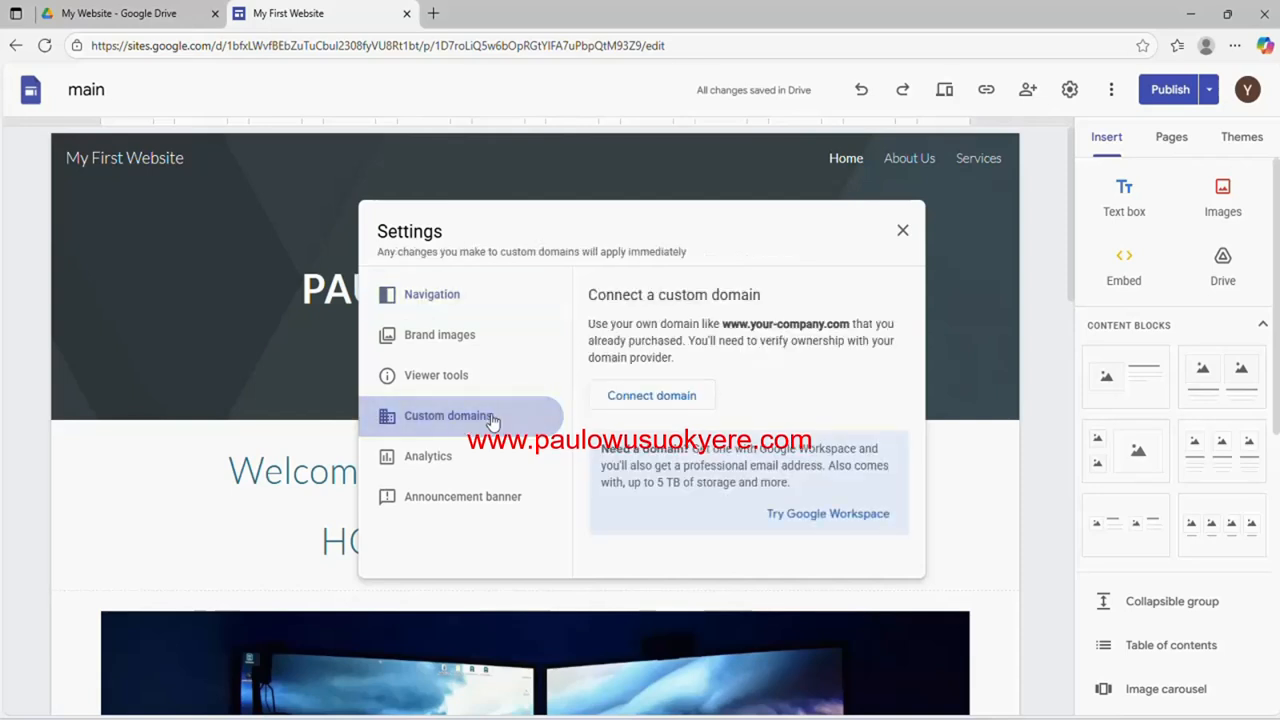
{"action": "left_click", "coordinate": [903, 235]}
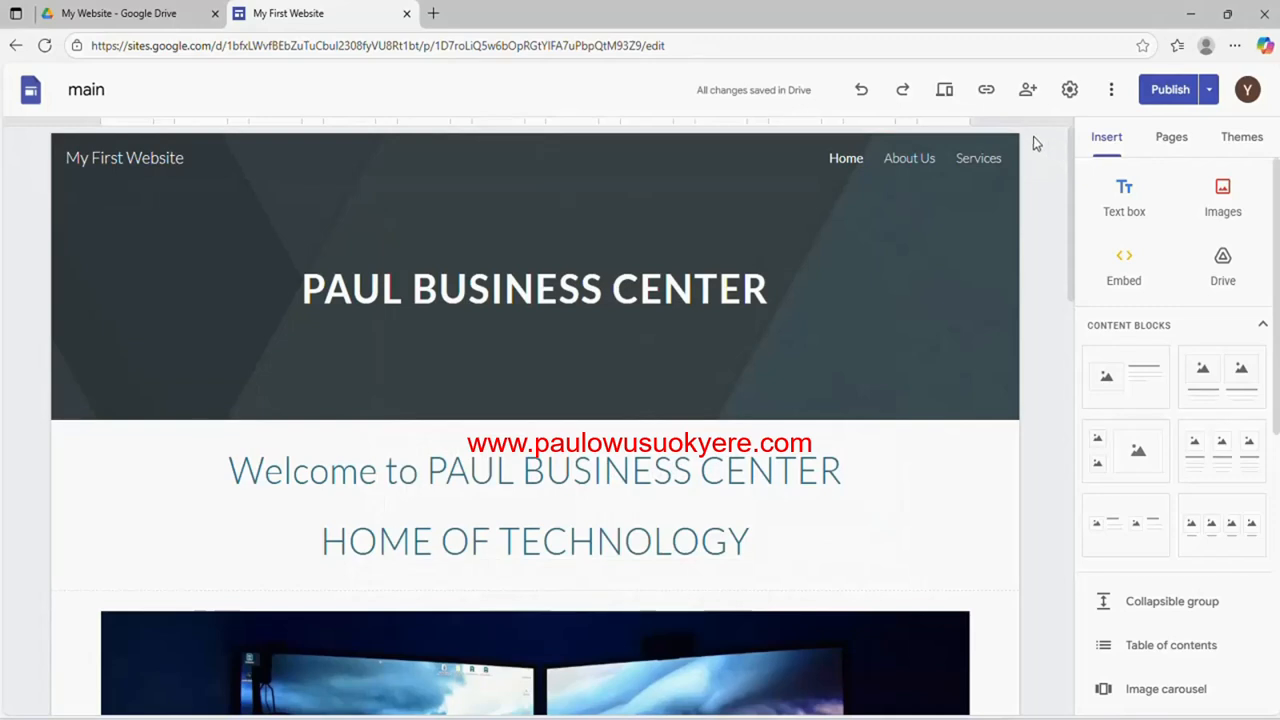
Start connecting a custom domain from the site's settings and try "paul.com" with the www prefix.
{"action": "left_click", "coordinate": [1069, 92]}
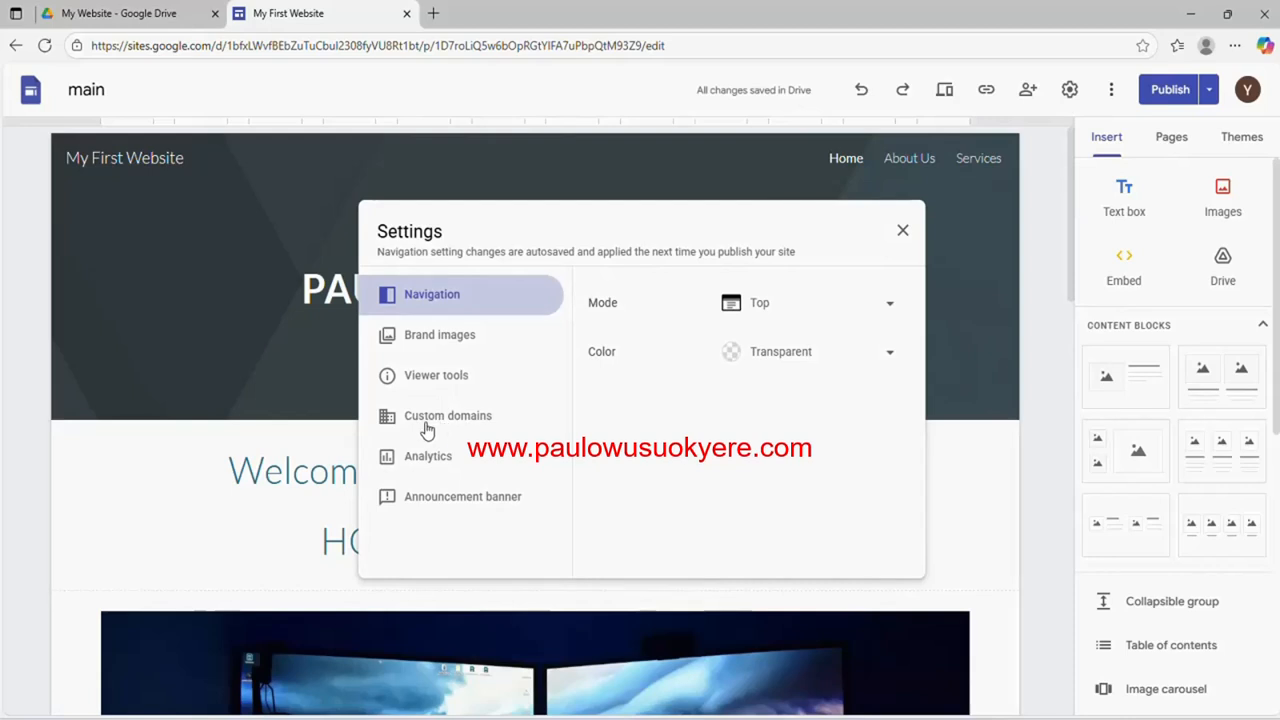
{"action": "left_click", "coordinate": [445, 426]}
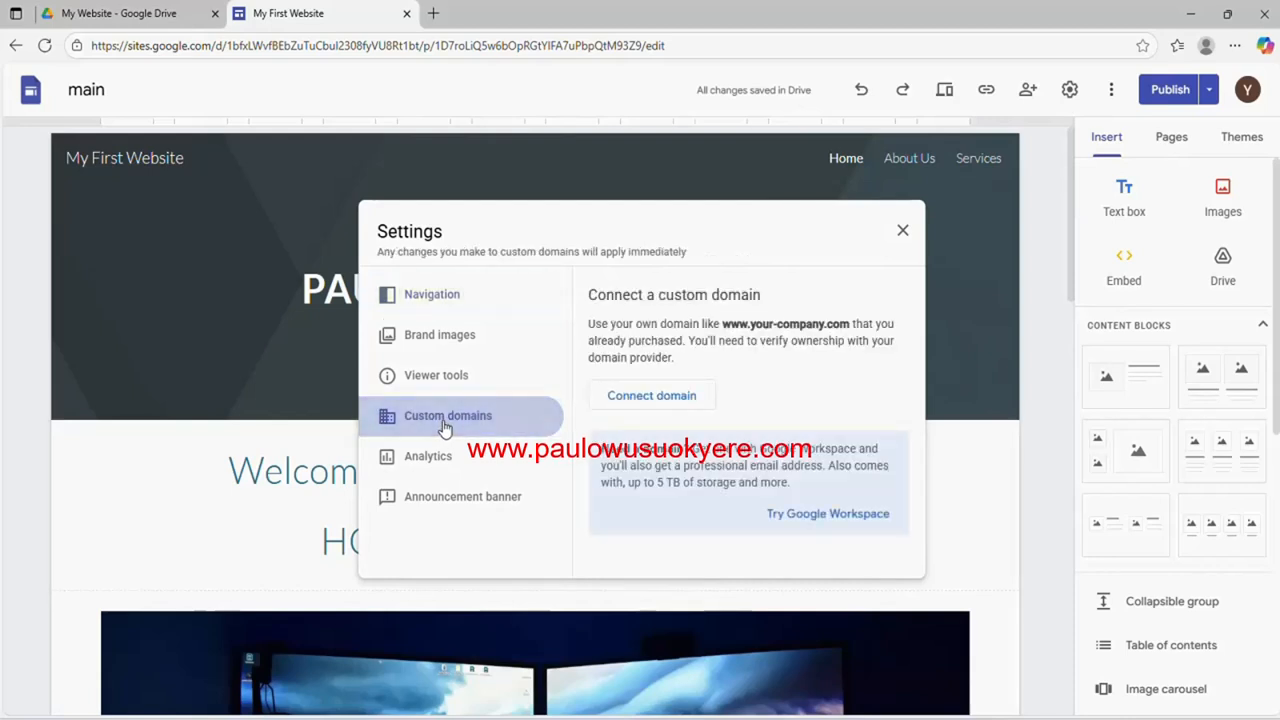
{"action": "left_click", "coordinate": [630, 400]}
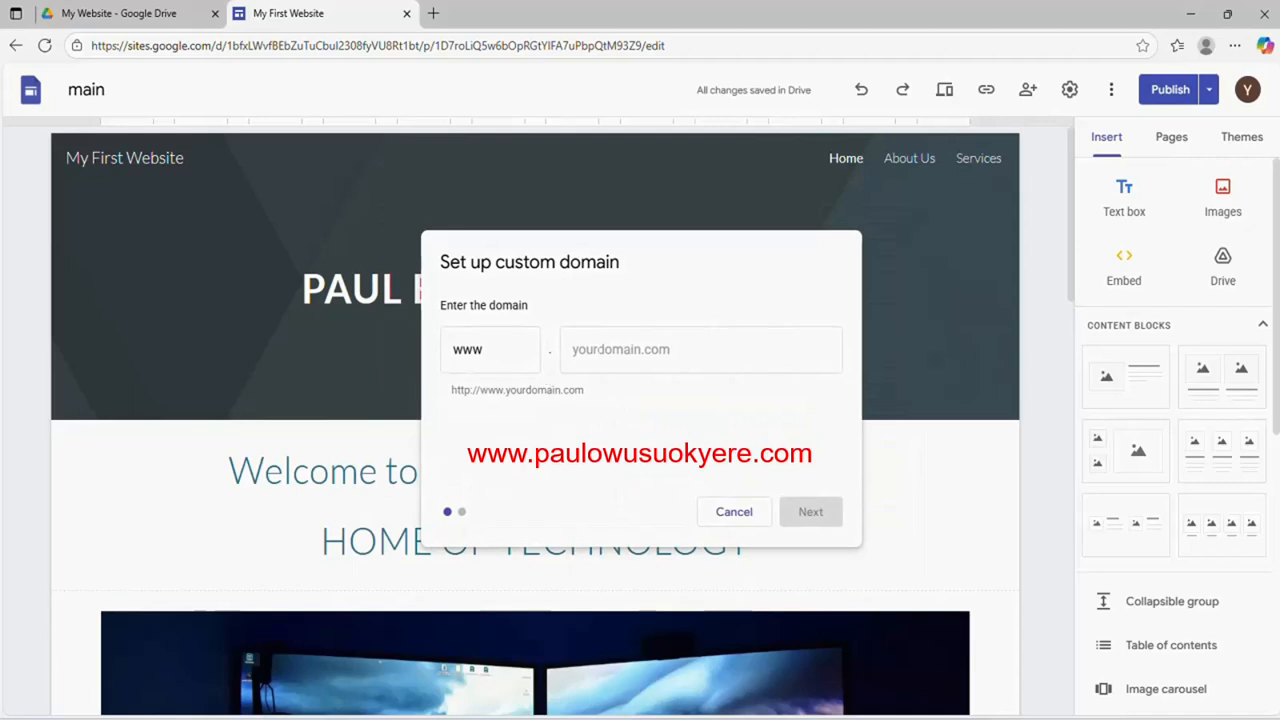
{"action": "left_click", "coordinate": [612, 350]}
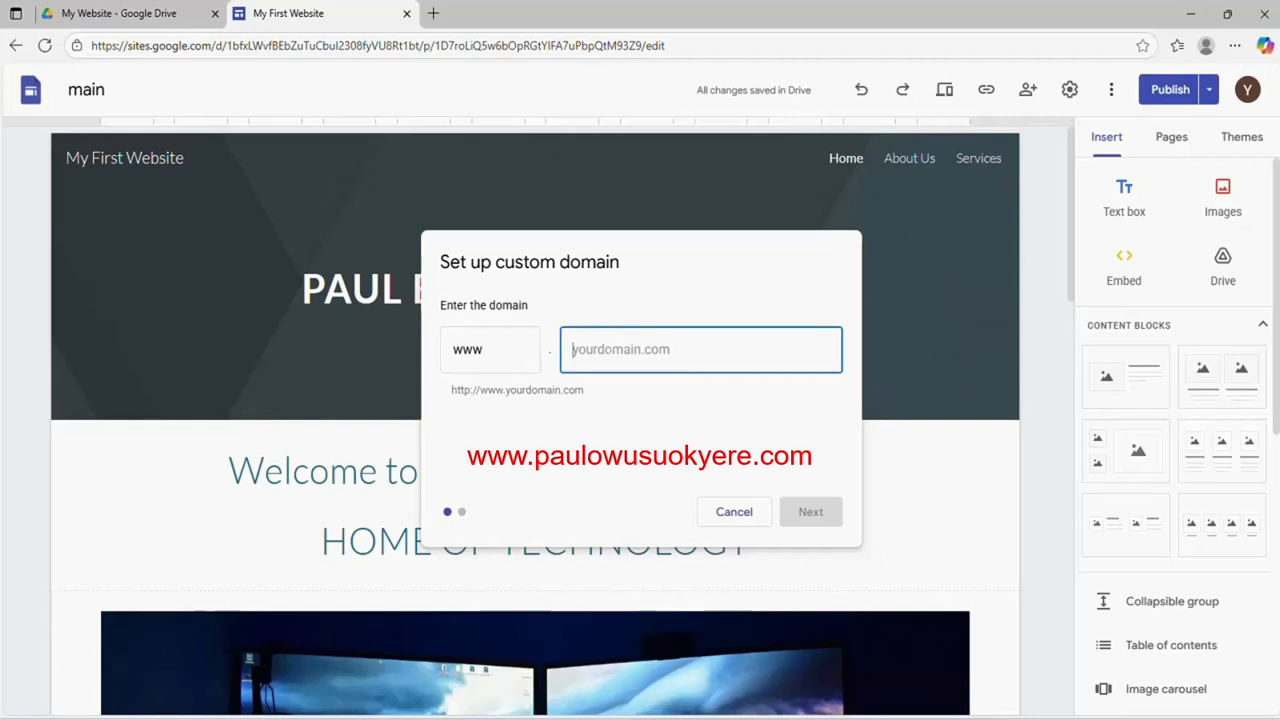
{"action": "type", "text": "paul"}
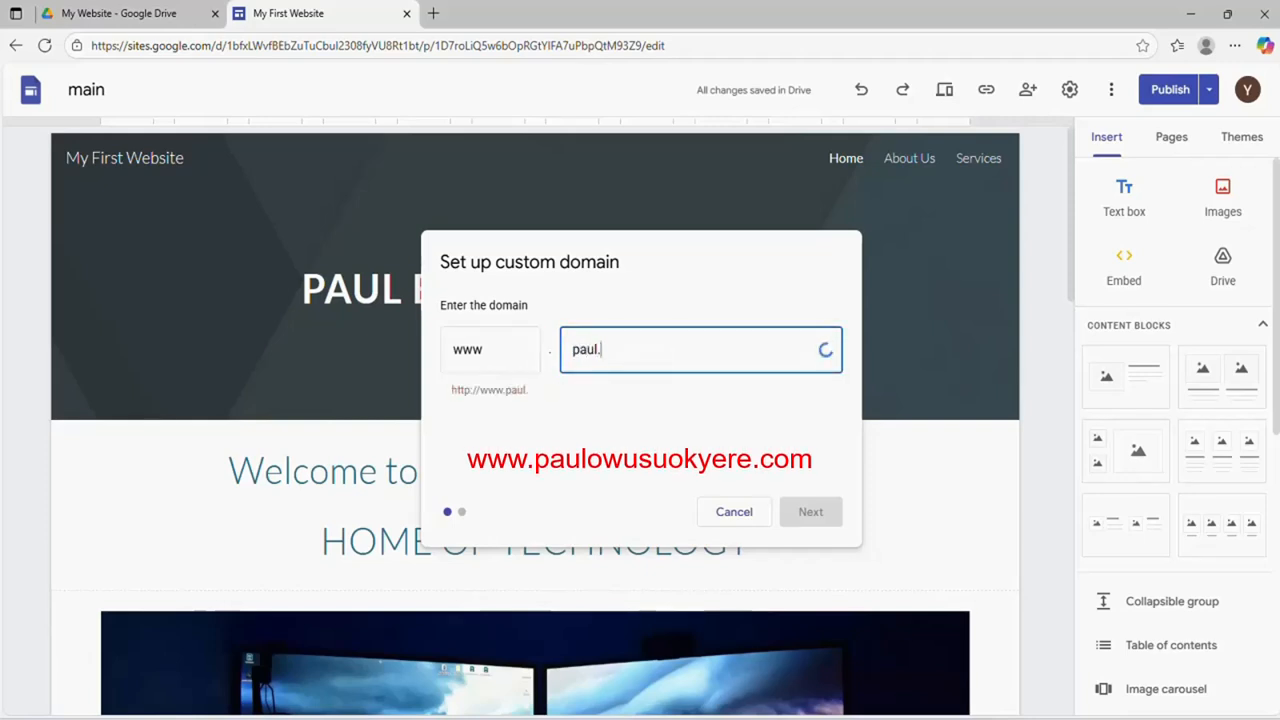
{"action": "type", "text": ".com"}
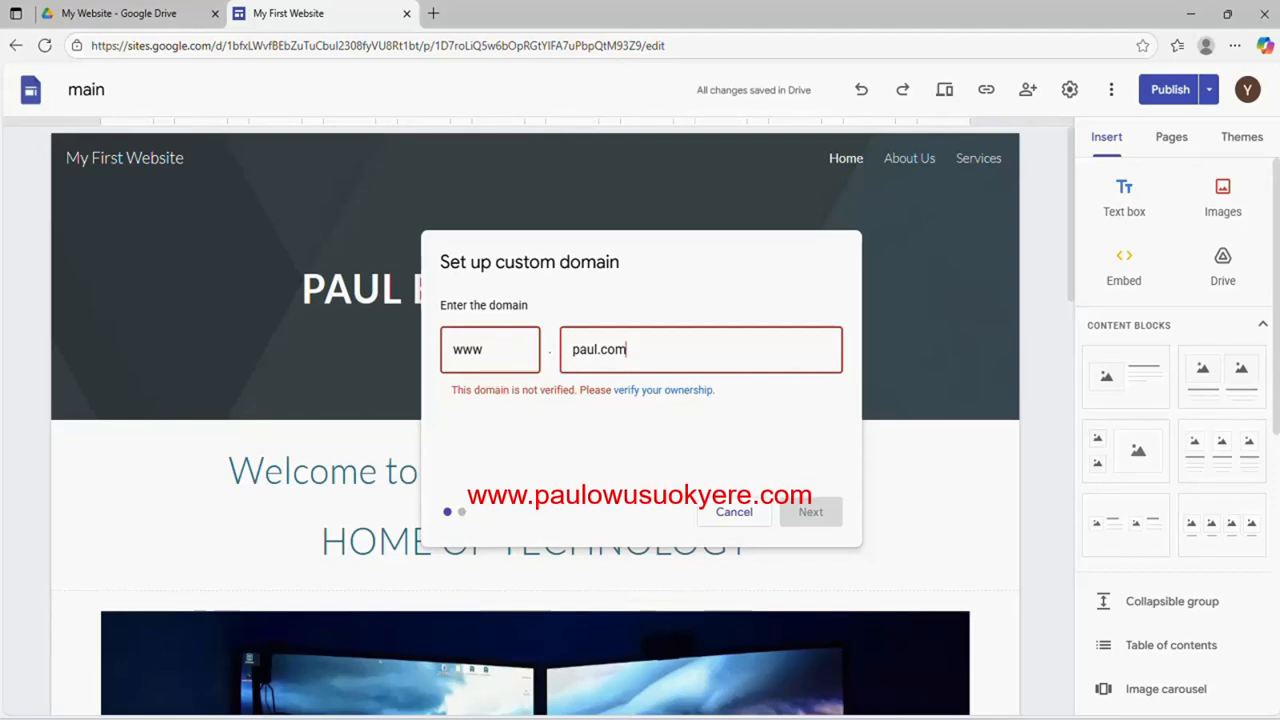
Try "paulbusinesscenter.com" as the custom domain, then cancel the domain setup and close the settings.
{"action": "left_click_drag", "start_coordinate": [628, 349], "coordinate": [573, 349]}
{"action": "left_click", "coordinate": [630, 349]}
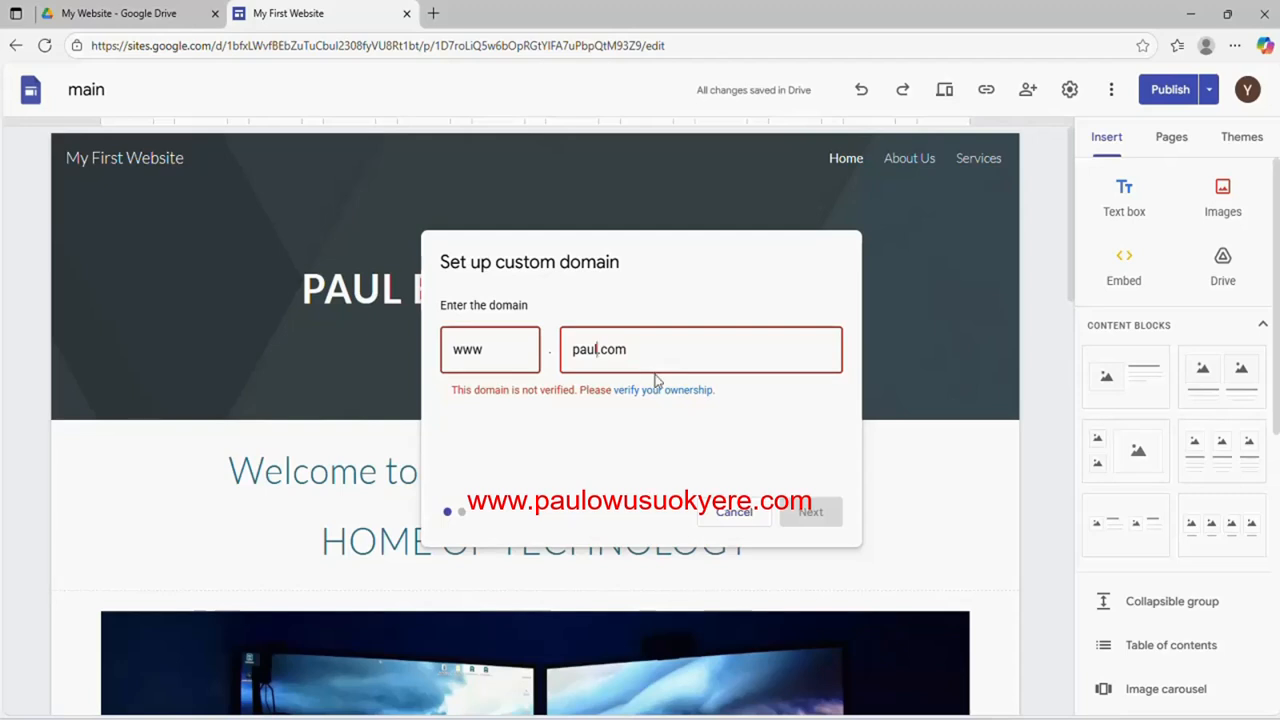
{"action": "key", "text": "shift+Left"}
{"action": "key", "text": "shift+Left"}
{"action": "key", "text": "shift+Left"}
{"action": "key", "text": "shift+Left"}
{"action": "key", "text": "shift+Left"}
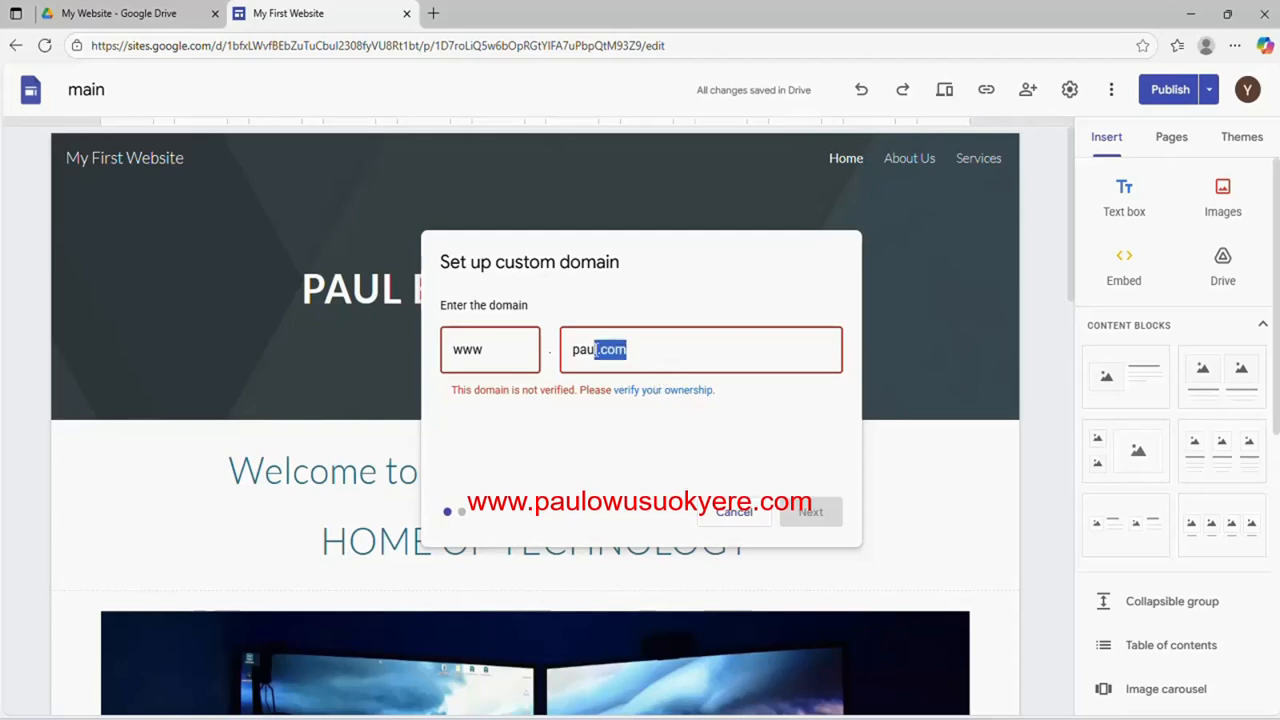
{"action": "key", "text": "shift+Right"}
{"action": "type", "text": "busi"}
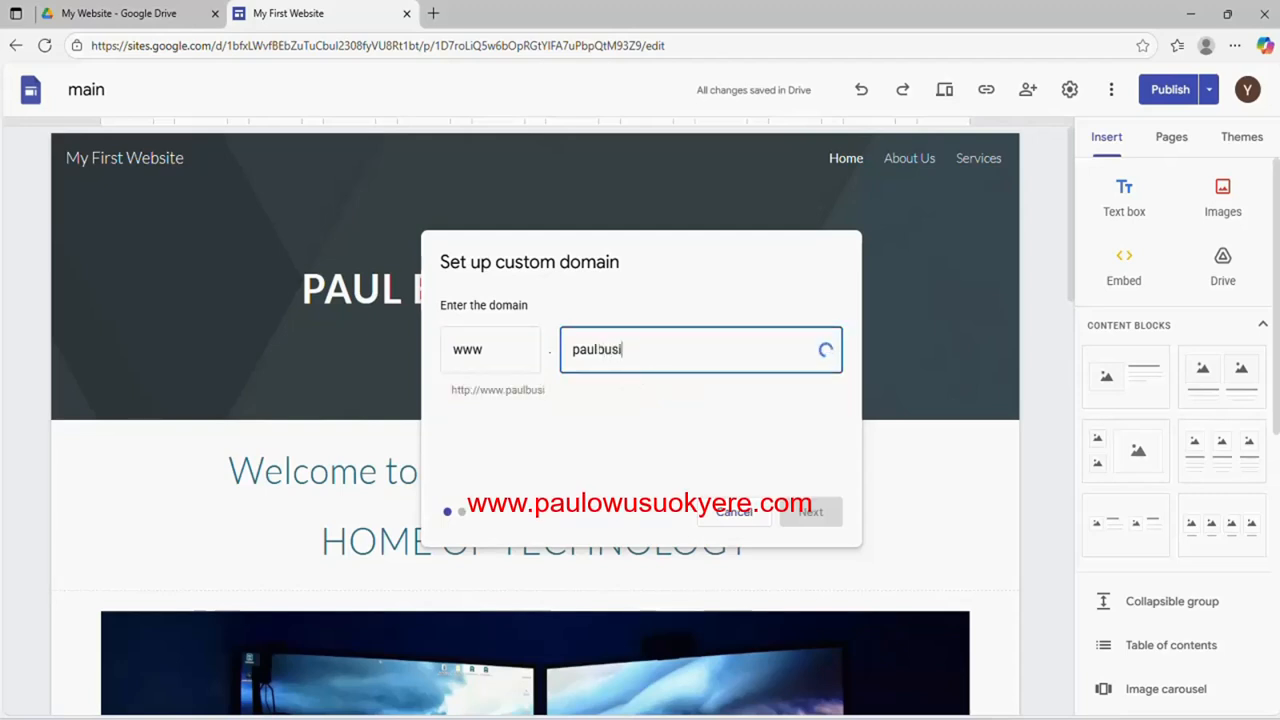
{"action": "type", "text": "nesscenter"}
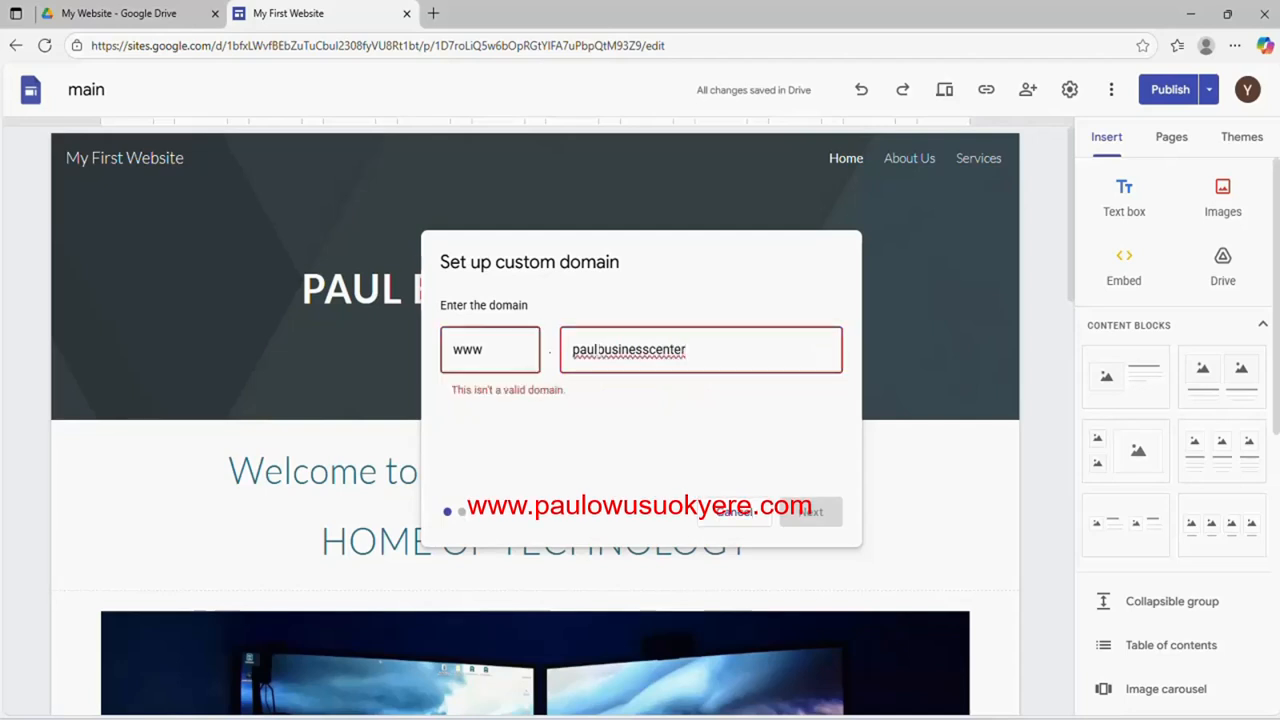
{"action": "type", "text": ".com"}
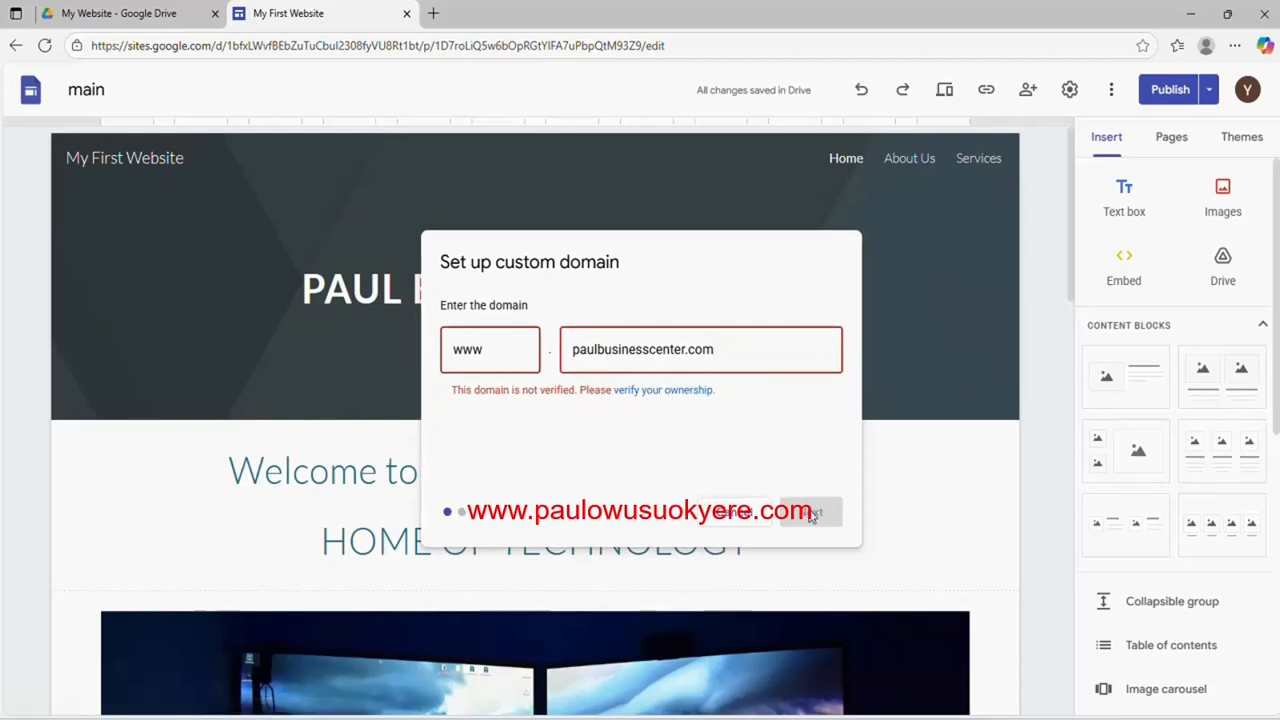
{"action": "left_click", "coordinate": [735, 518]}
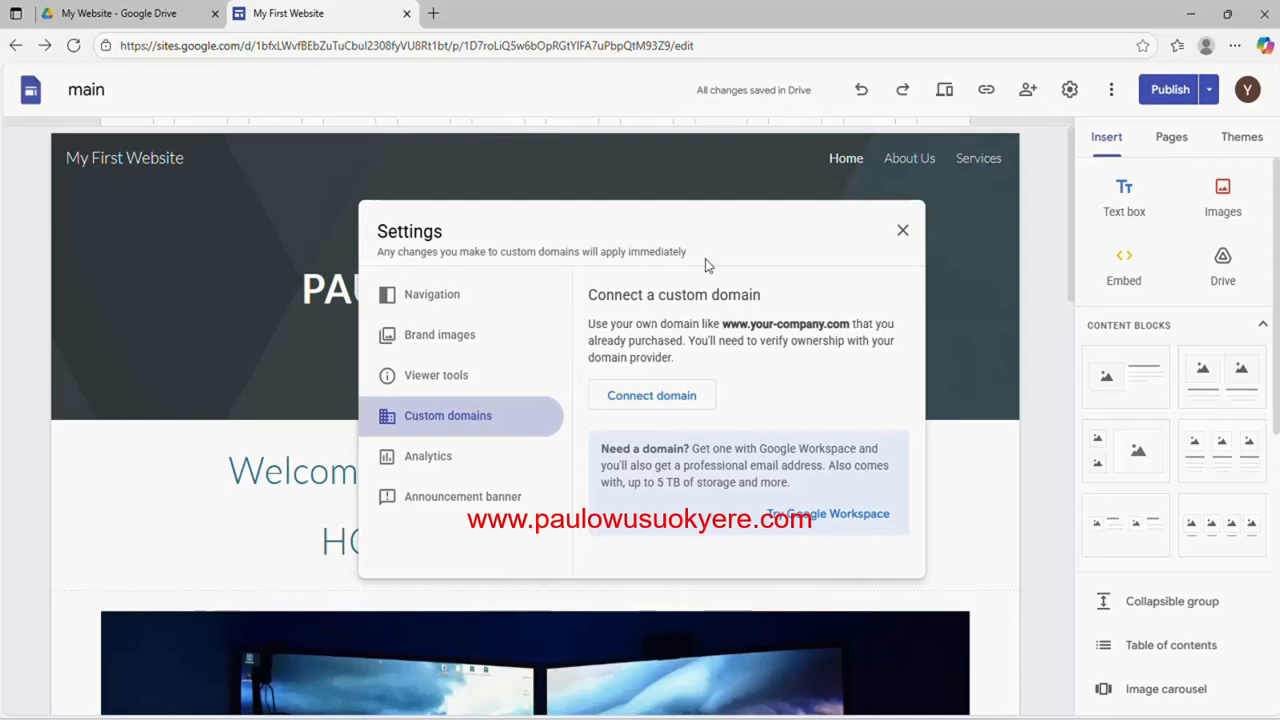
{"action": "left_click", "coordinate": [903, 233]}
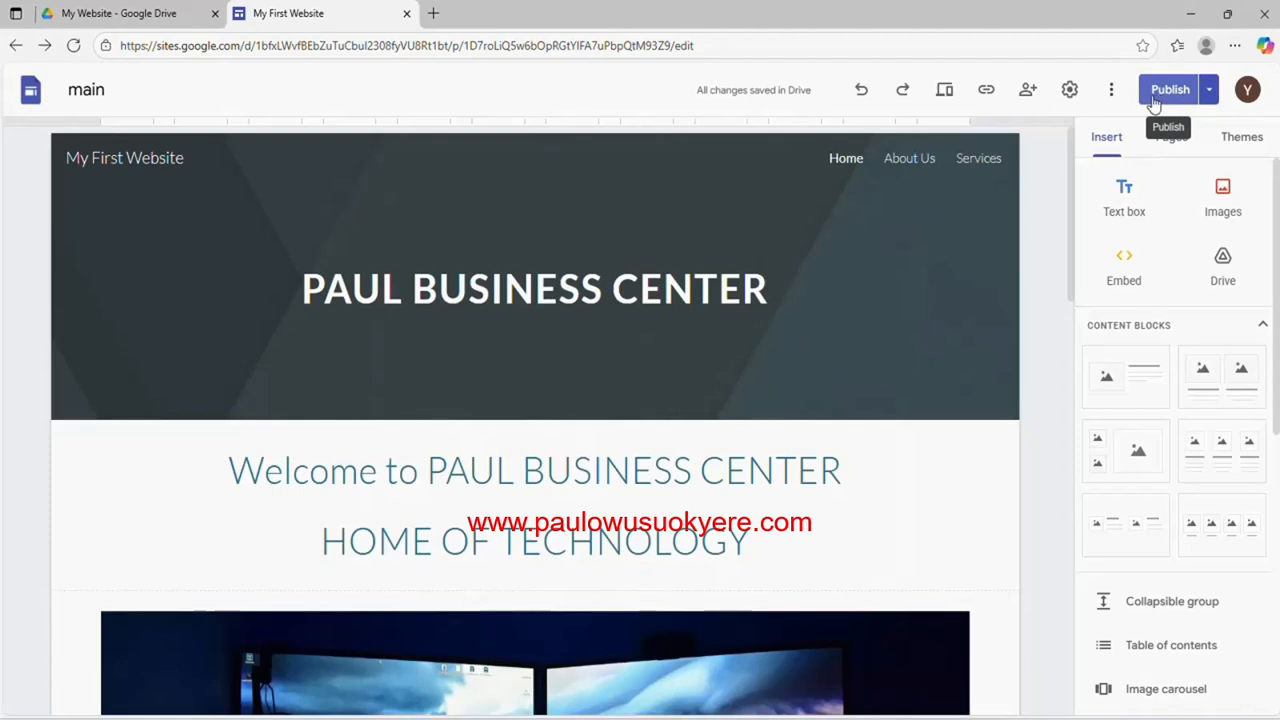
View the published site and examine its full web address.
{"action": "left_click", "coordinate": [1209, 92]}
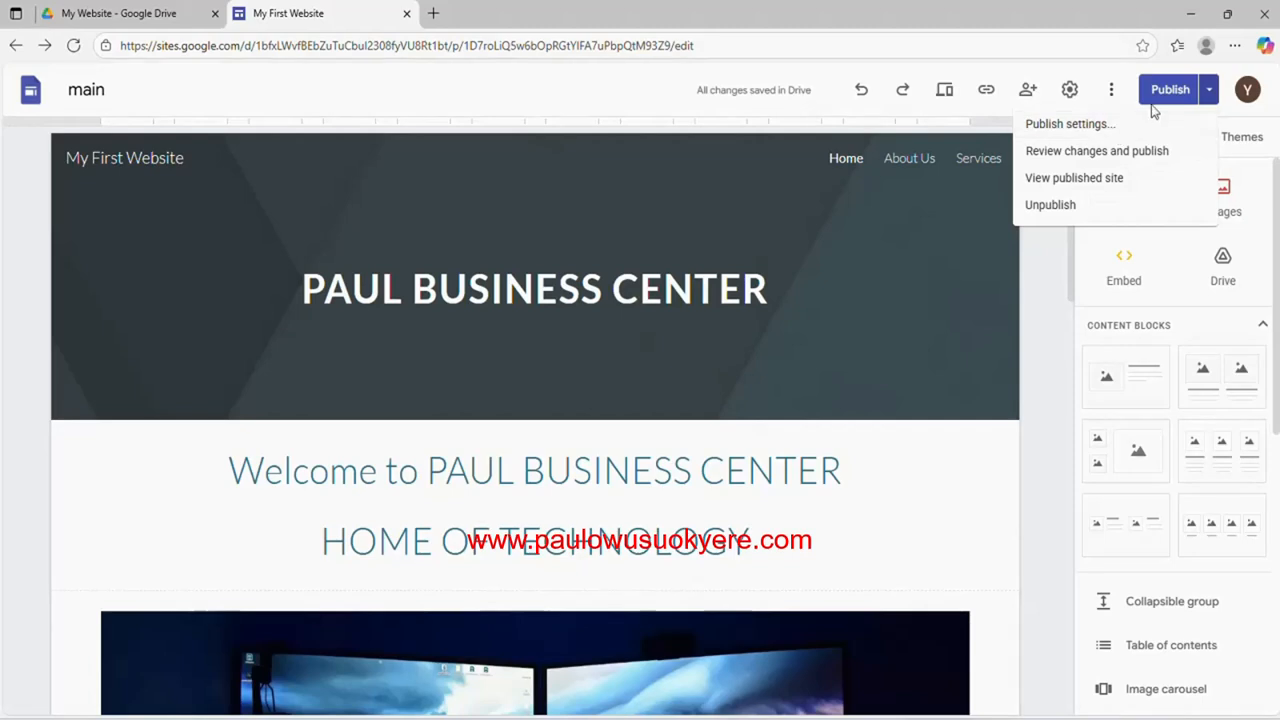
{"action": "left_click", "coordinate": [1070, 187]}
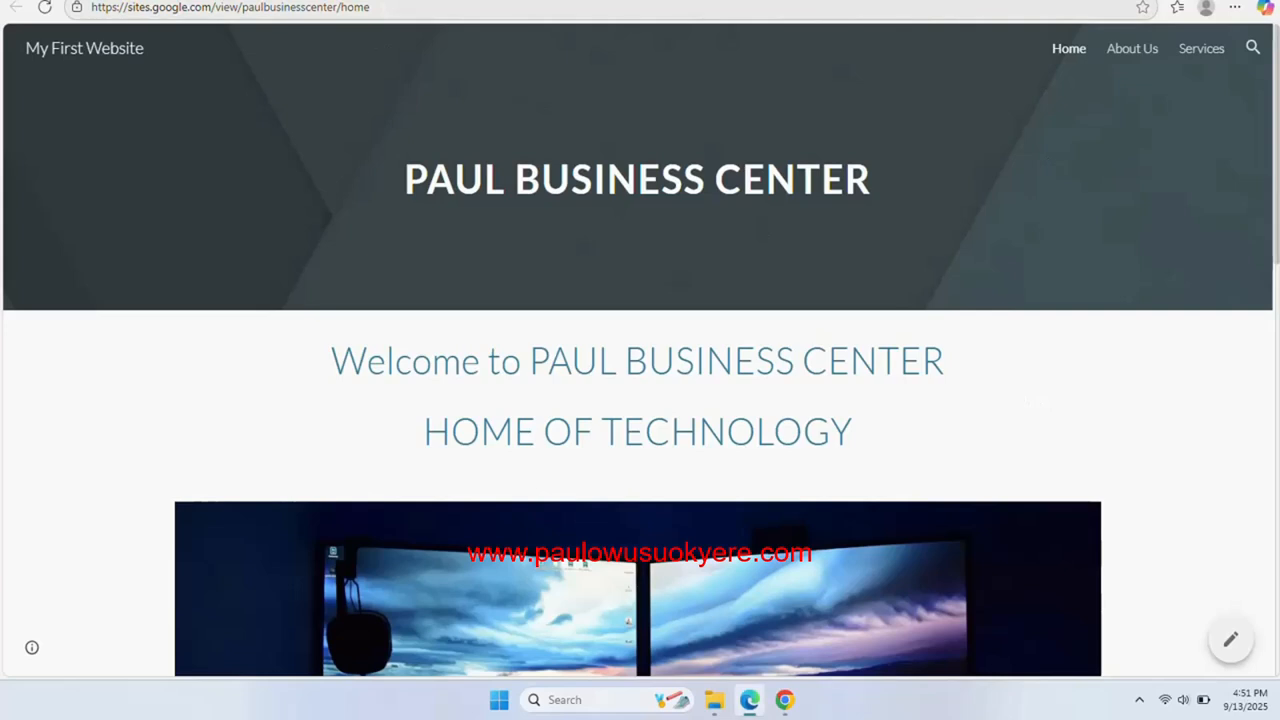
{"action": "left_click", "coordinate": [384, 7]}
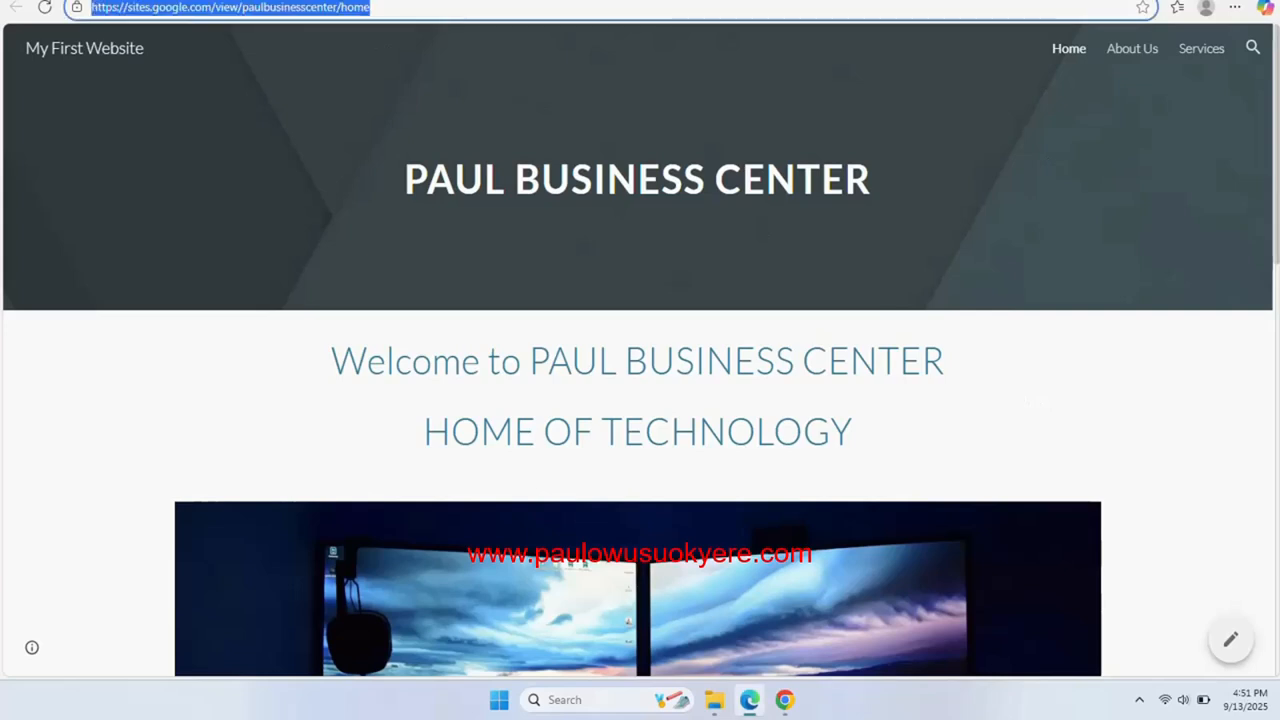
{"action": "left_click", "coordinate": [373, 7]}
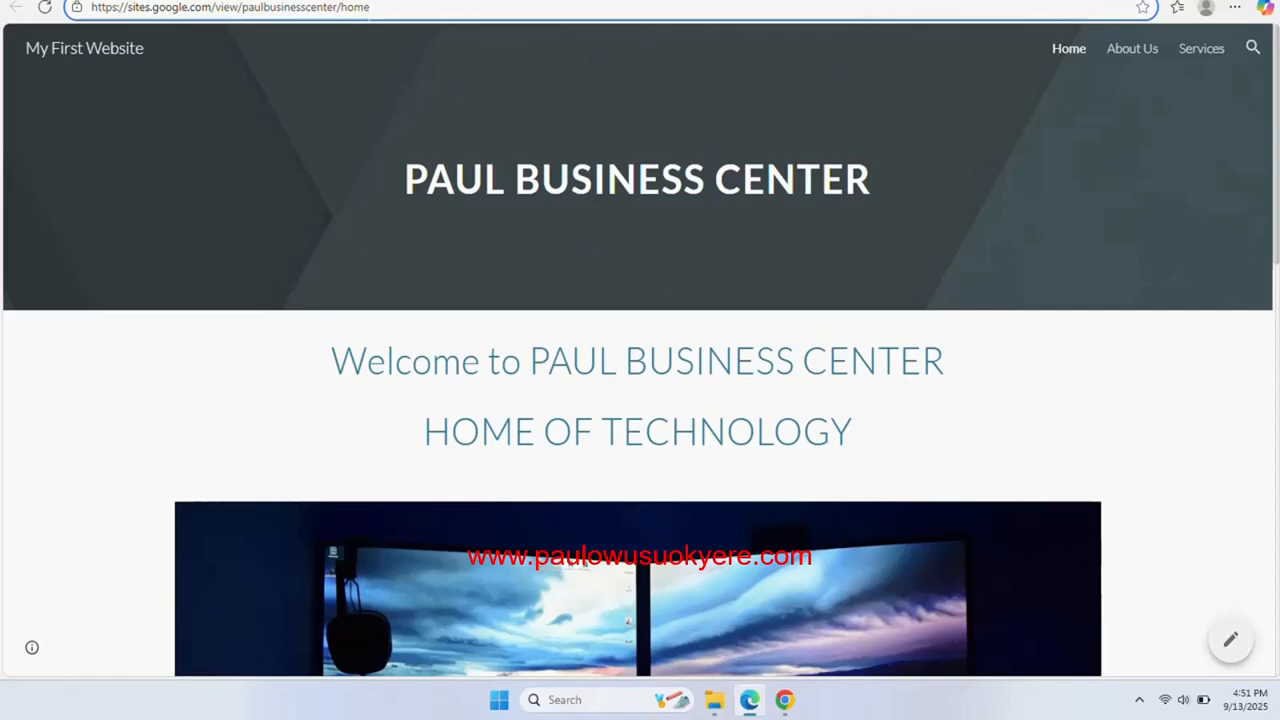
{"action": "left_click_drag", "start_coordinate": [373, 7], "coordinate": [91, 7]}
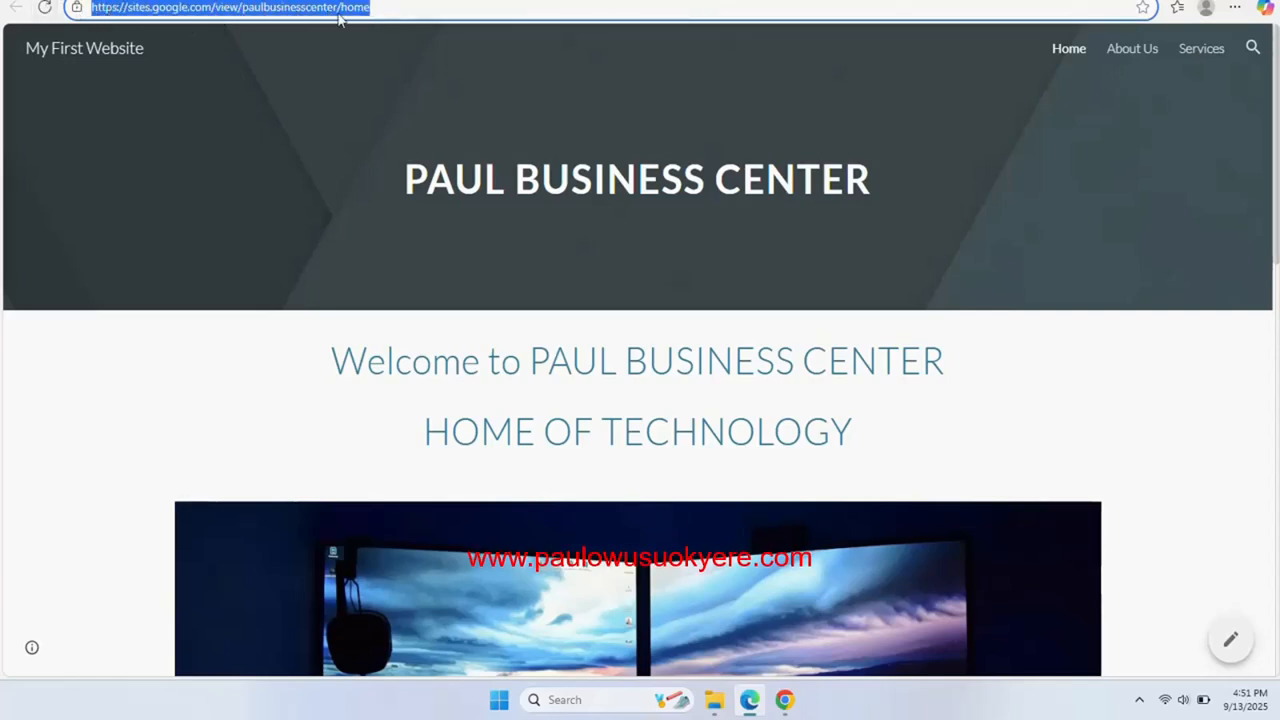
{"action": "left_click", "coordinate": [131, 10]}
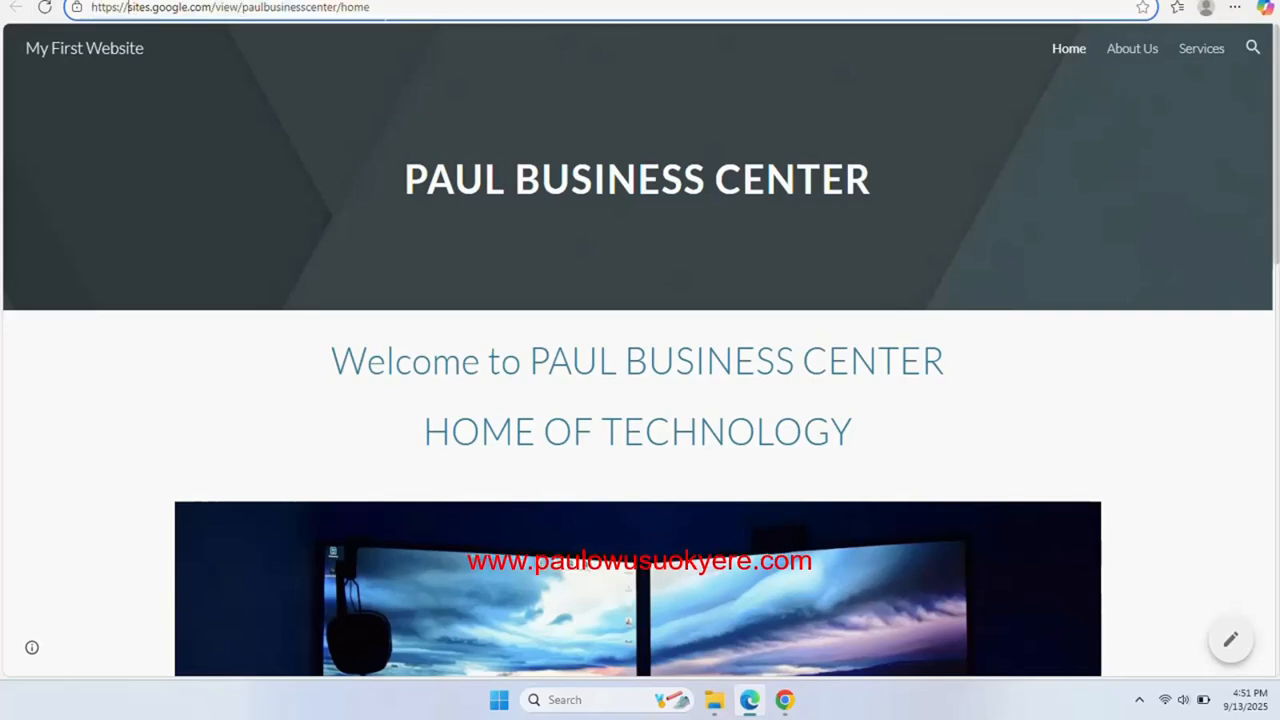
{"action": "left_click_drag", "start_coordinate": [371, 7], "coordinate": [127, 8]}
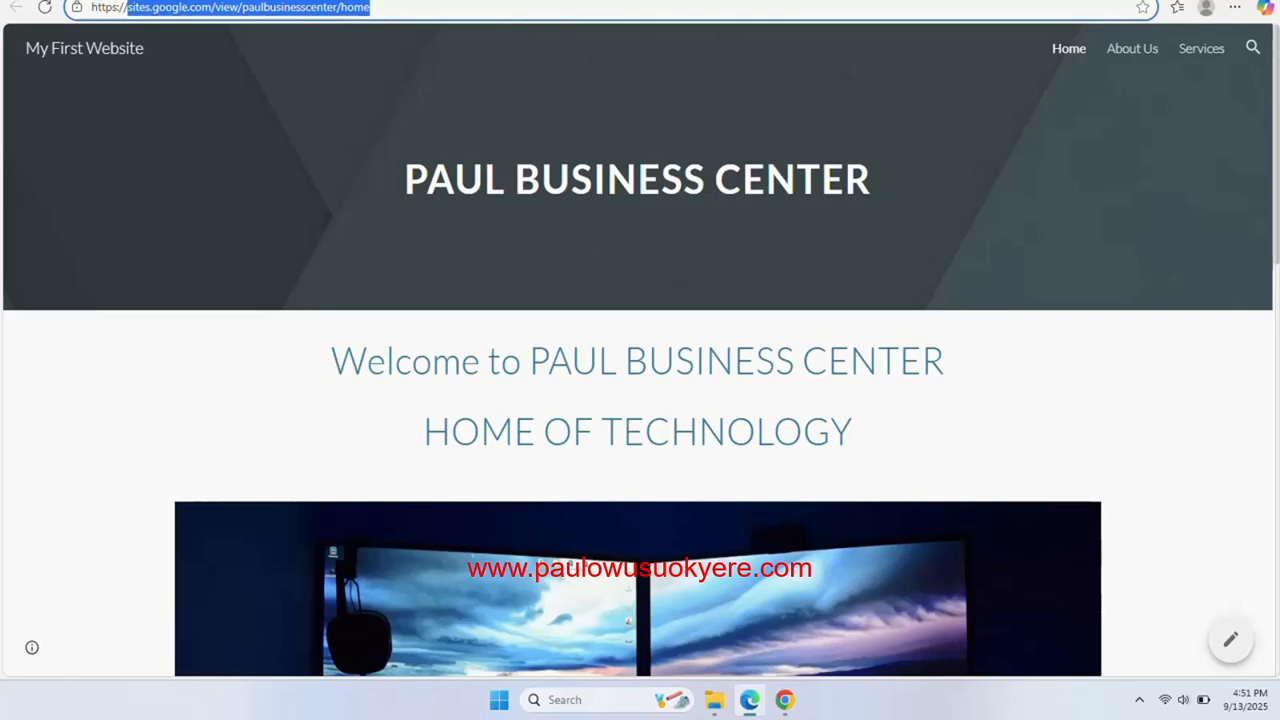
{"action": "left_click", "coordinate": [373, 7]}
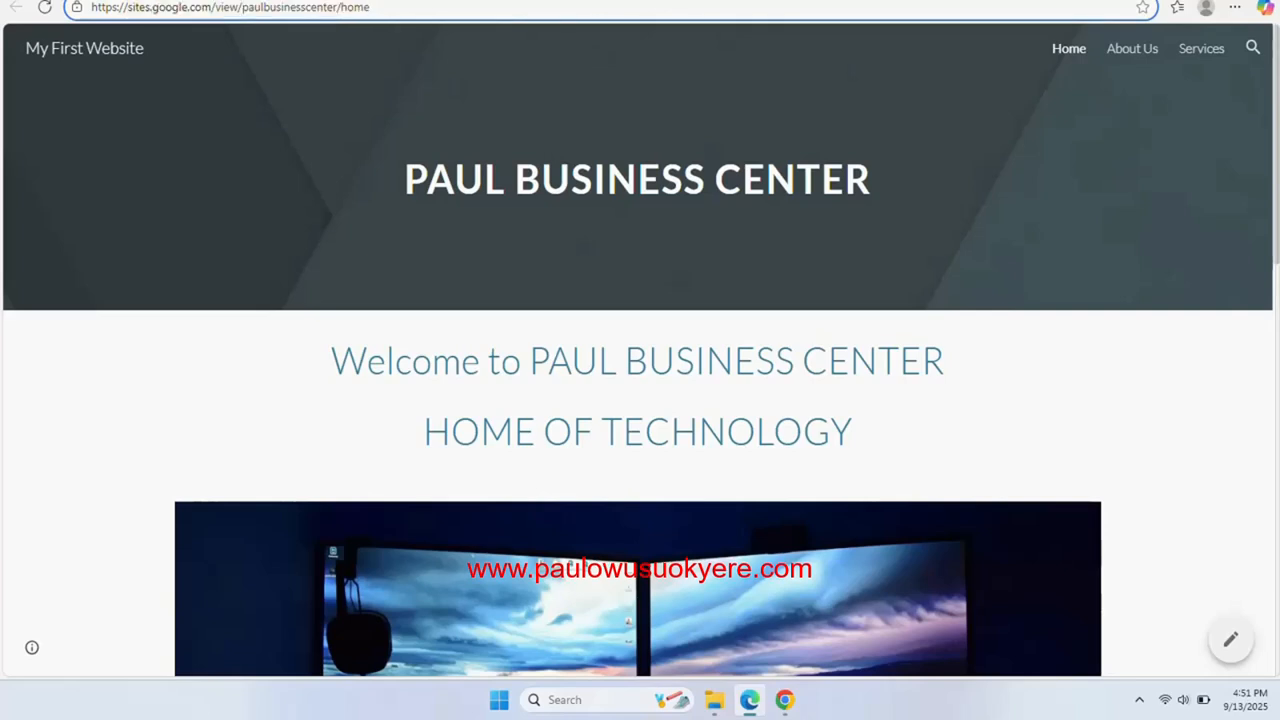
Load the published site from its shortened address sites.google.com/view/paulbusinesscenter, without /home, examine that address, and close the site.
{"action": "key", "text": "BackSpace"}
{"action": "key", "text": "BackSpace"}
{"action": "key", "text": "BackSpace"}
{"action": "key", "text": "BackSpace"}
{"action": "key", "text": "BackSpace"}
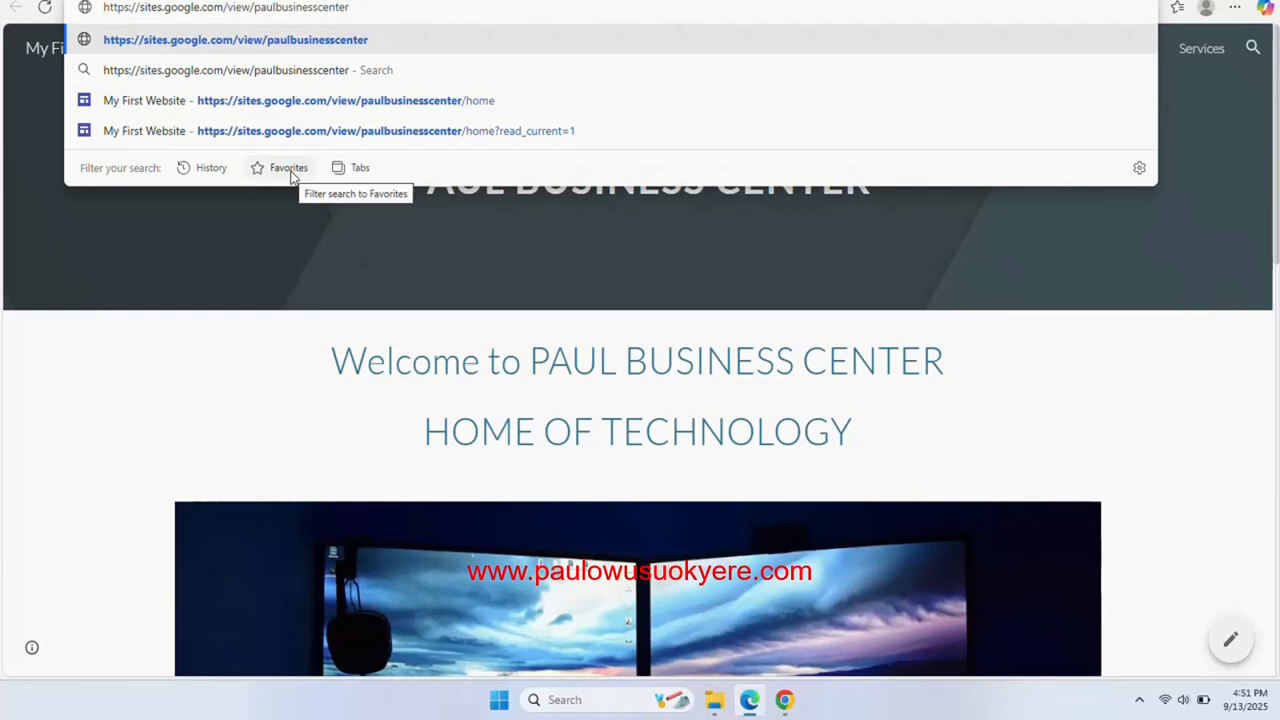
{"action": "key", "text": "Return"}
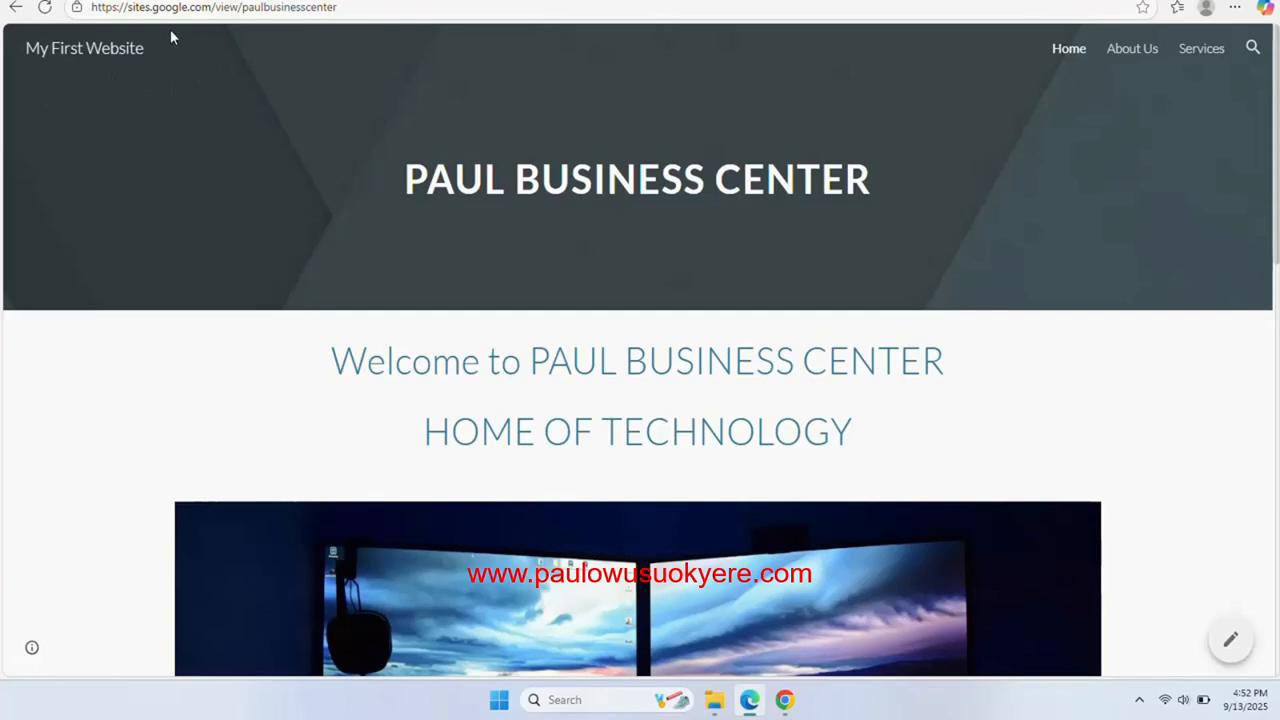
{"action": "left_click_drag", "start_coordinate": [338, 7], "coordinate": [127, 7]}
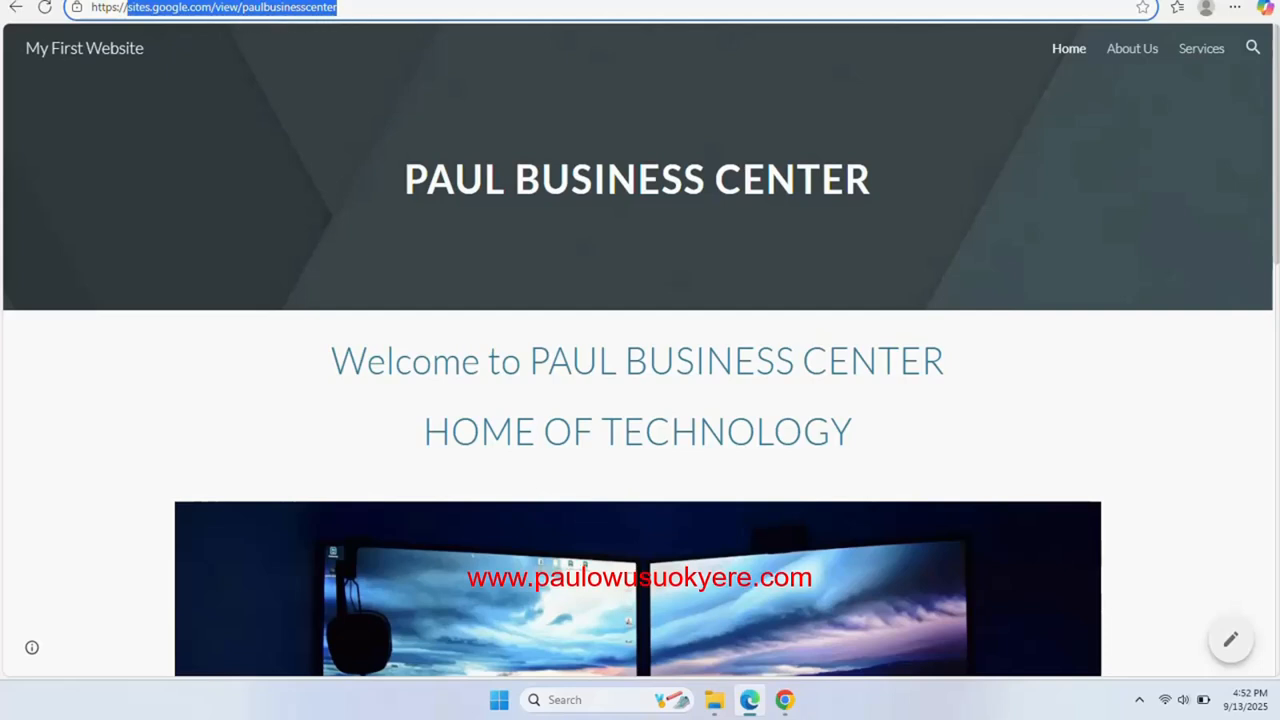
{"action": "left_click", "coordinate": [604, 0]}
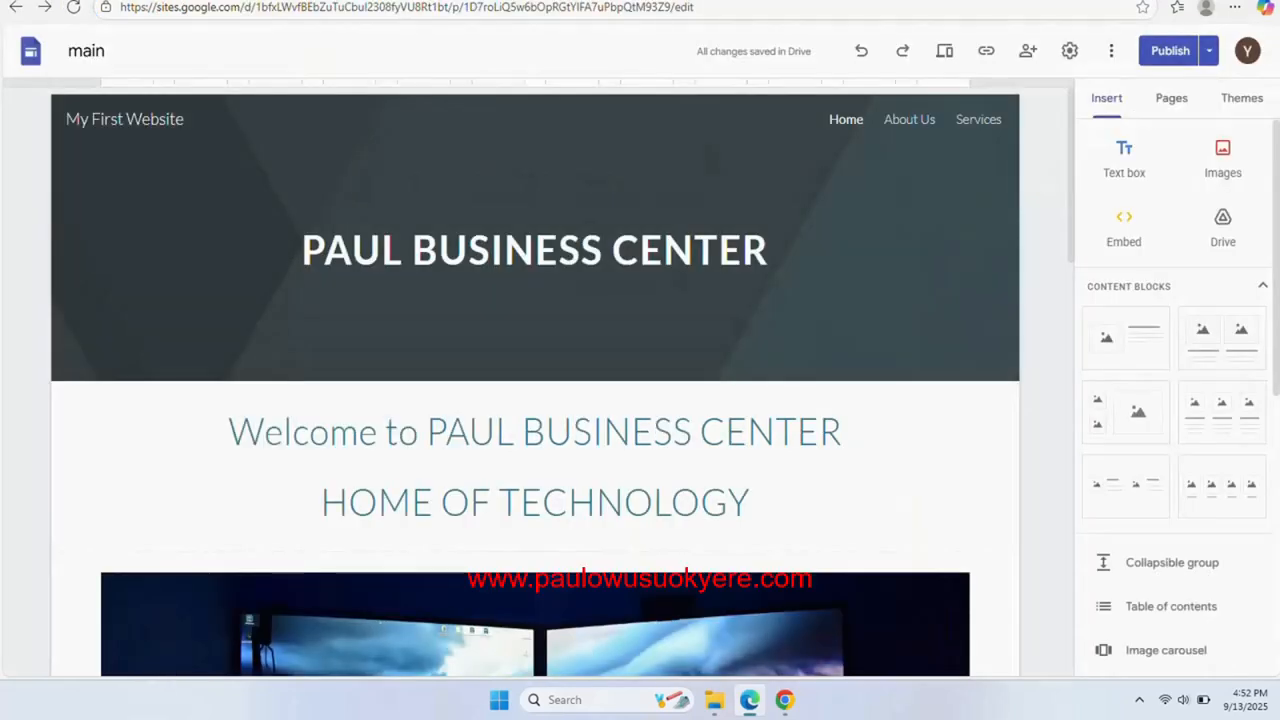
Check the site's review of unpublished changes and return to the editor.
{"action": "left_click", "coordinate": [1172, 52]}
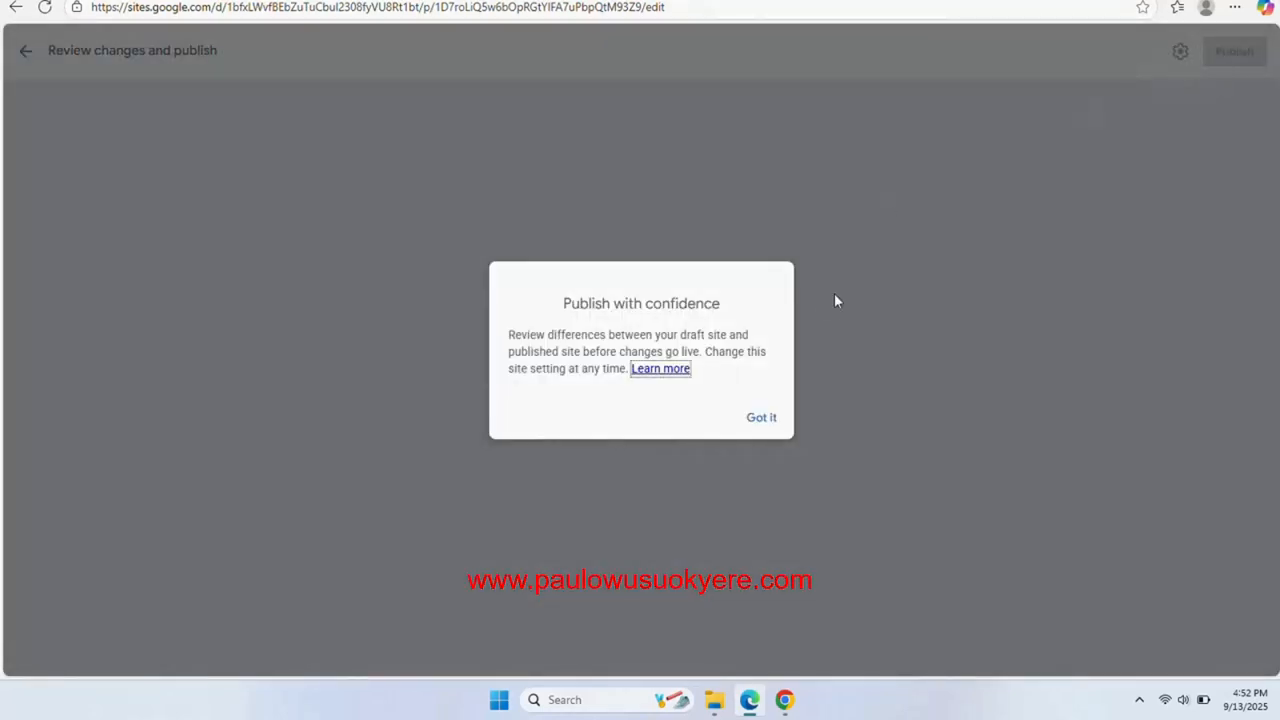
{"action": "left_click", "coordinate": [759, 455]}
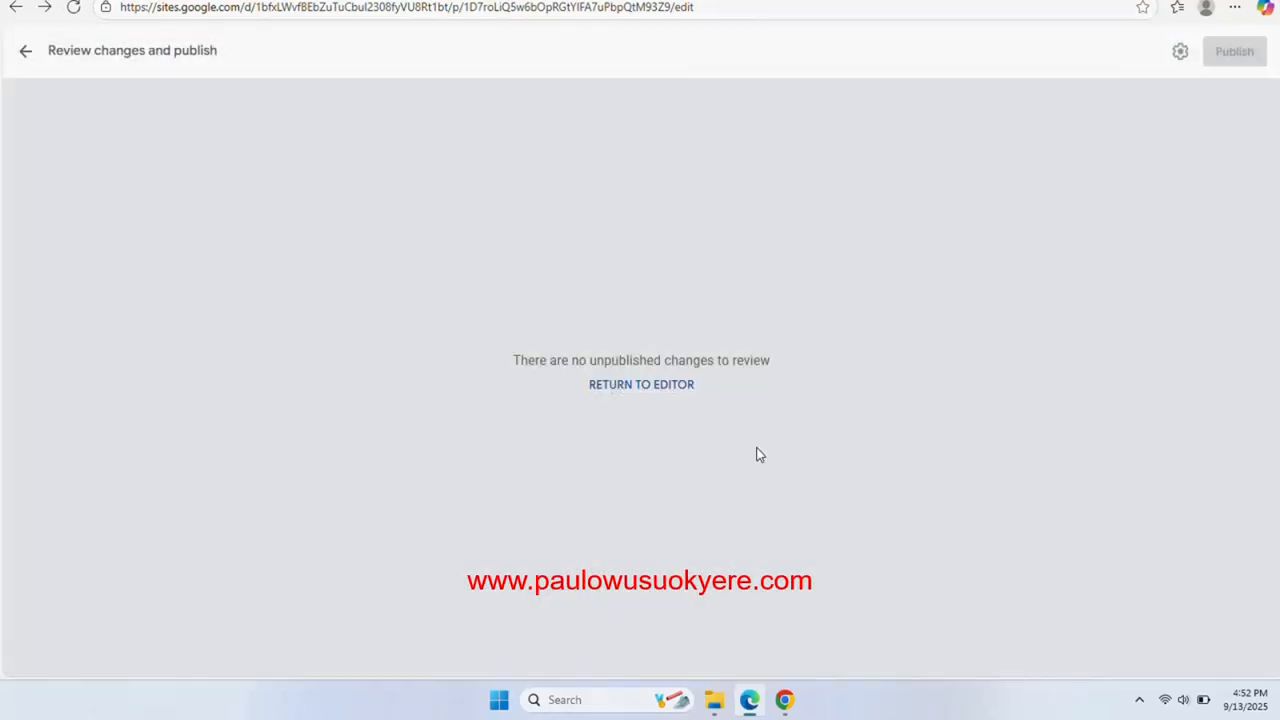
{"action": "left_click", "coordinate": [653, 388]}
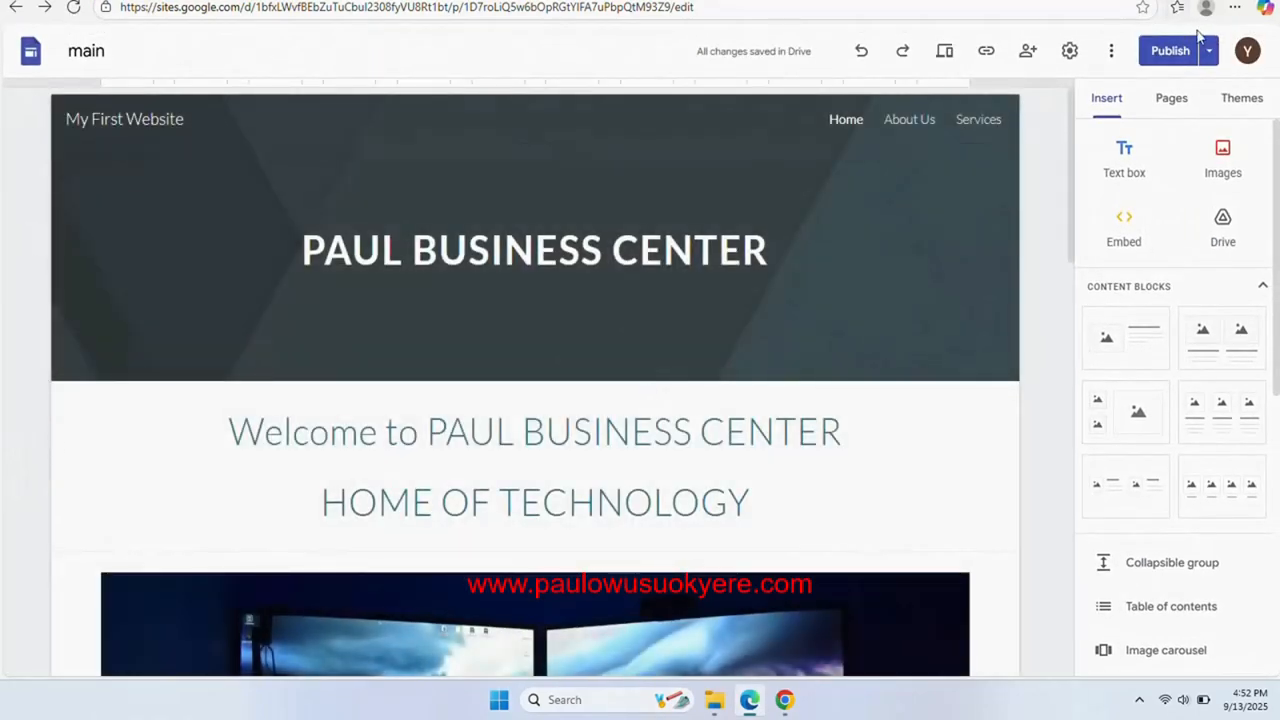
{"action": "left_click", "coordinate": [1208, 55]}
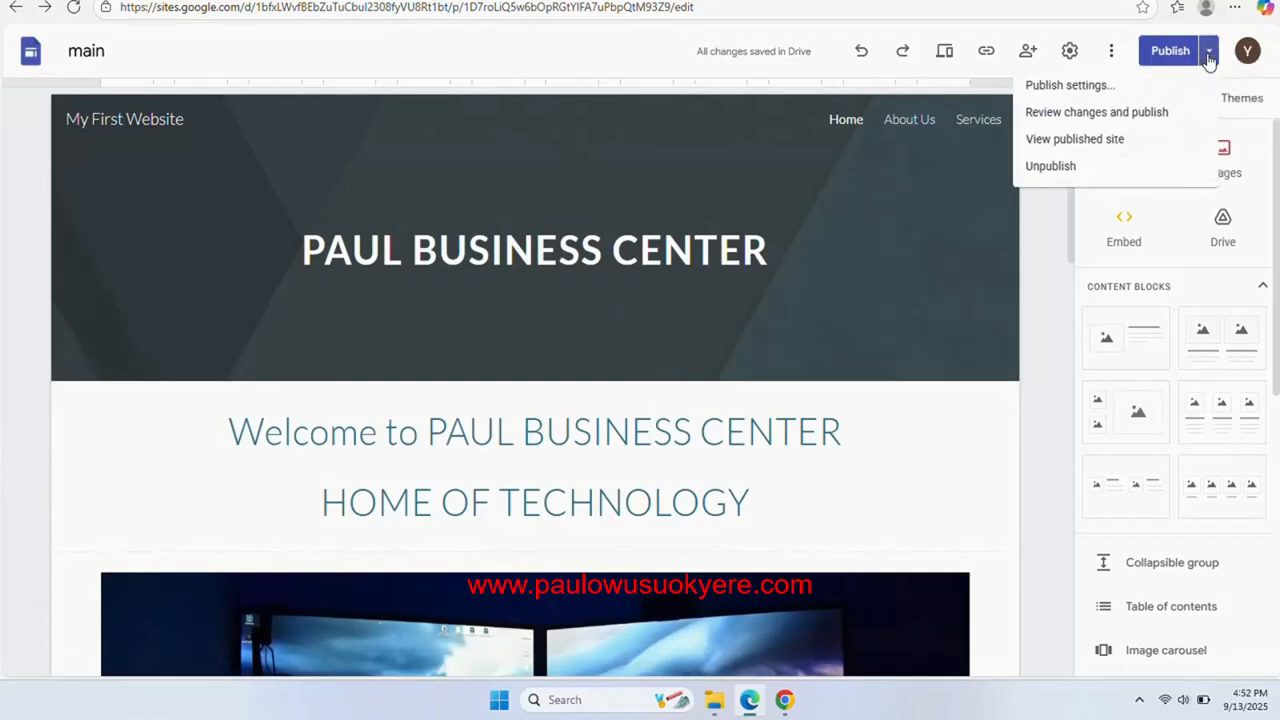
{"action": "left_click", "coordinate": [1104, 139]}
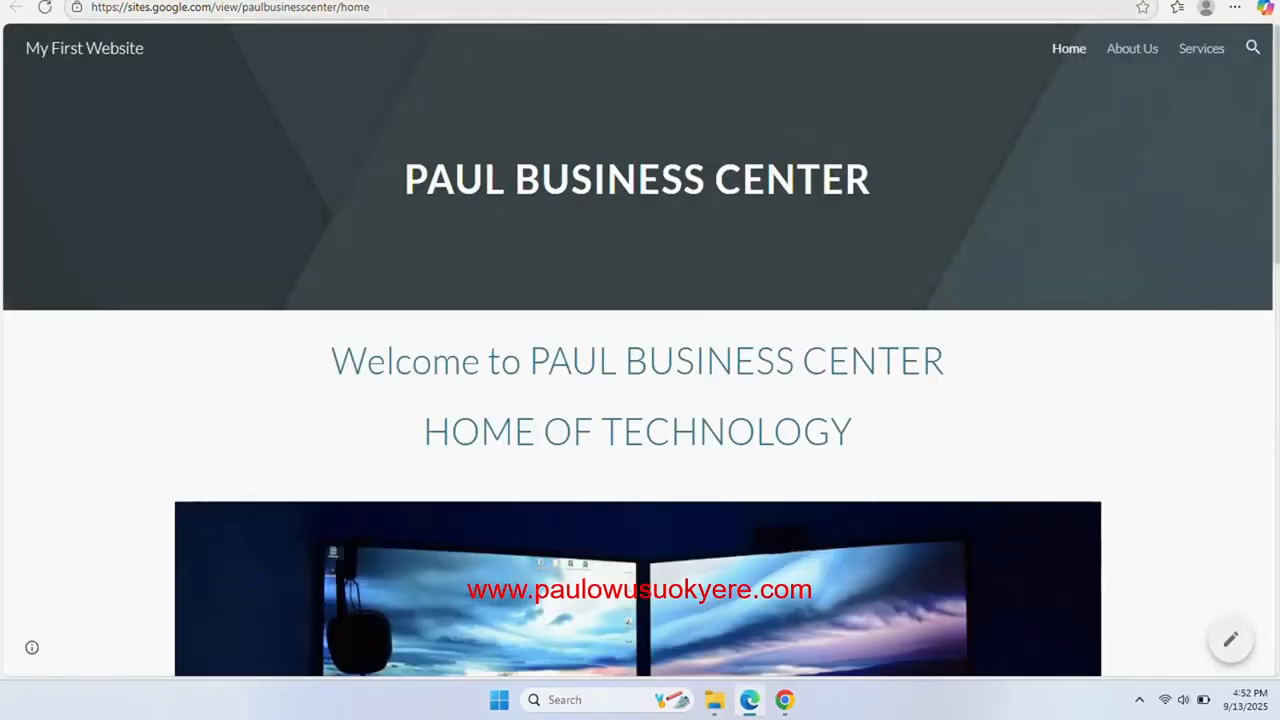
{"action": "left_click_drag", "start_coordinate": [370, 7], "coordinate": [130, 28]}
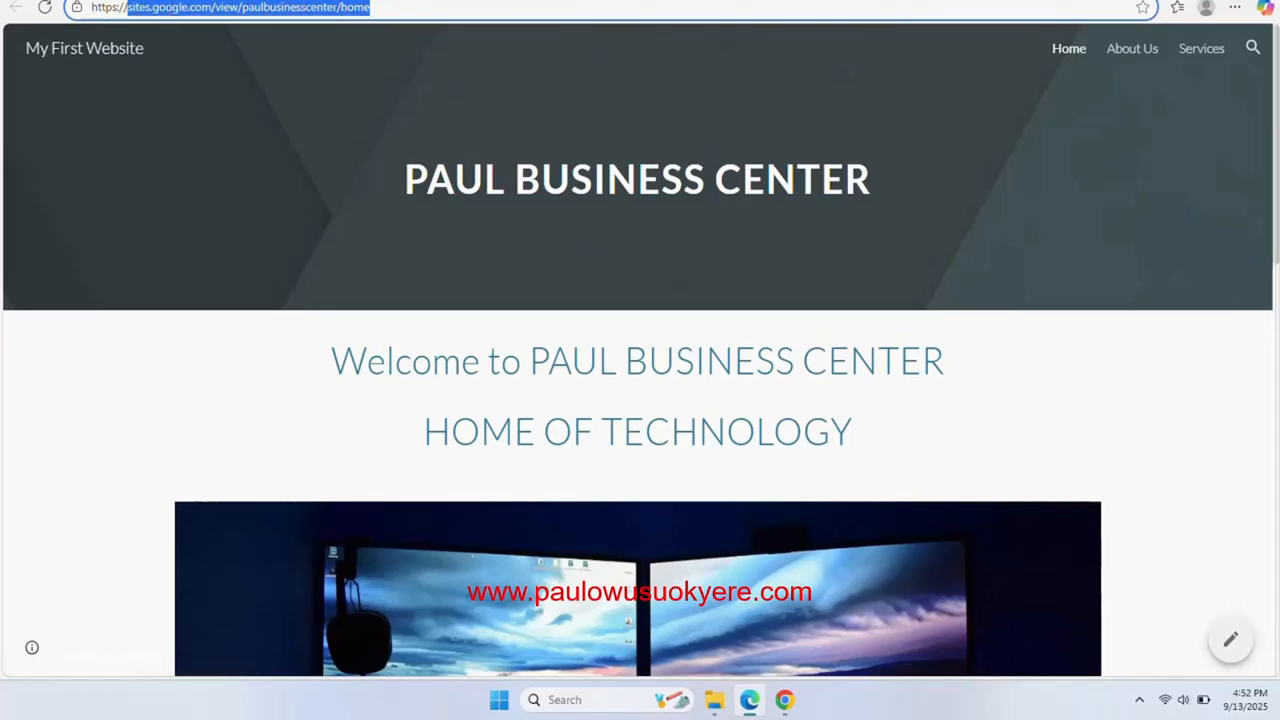
{"action": "left_click", "coordinate": [1070, 334]}
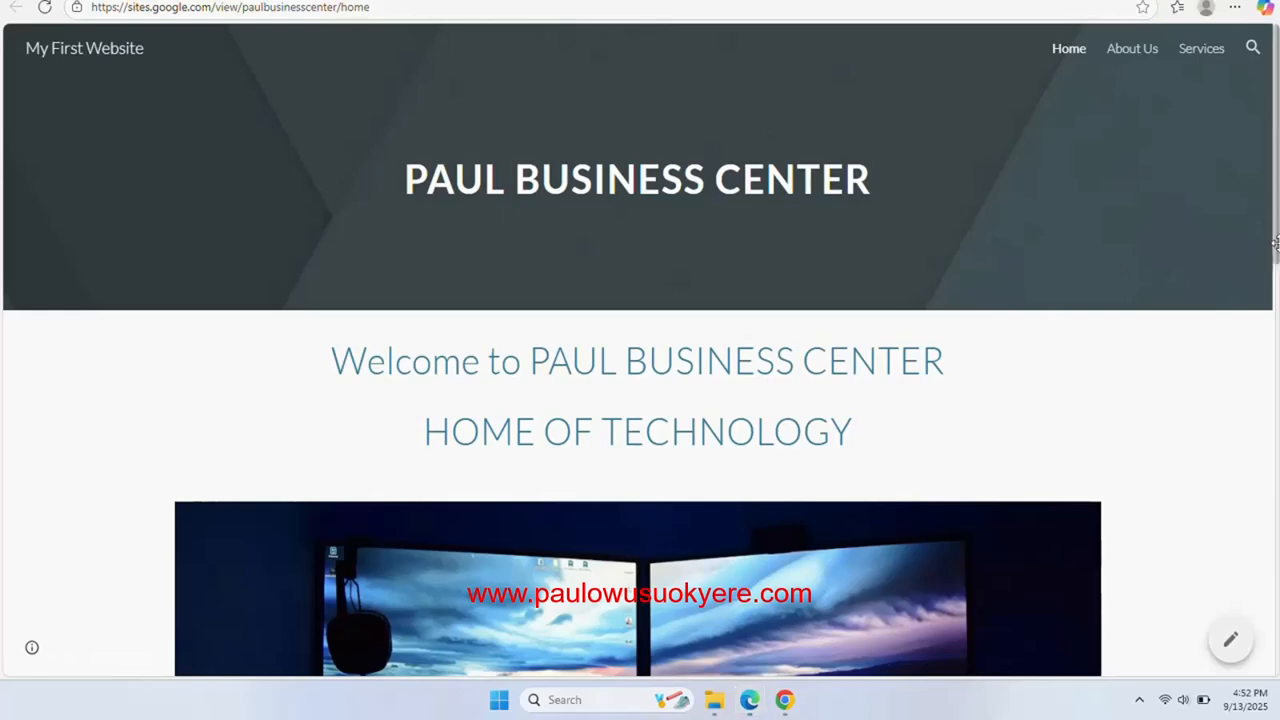
{"action": "mouse_move", "coordinate": [1275, 237]}
{"action": "left_mouse_down"}
{"action": "mouse_move", "coordinate": [1276, 686]}
{"action": "mouse_move", "coordinate": [1275, 225]}
{"action": "left_mouse_up"}
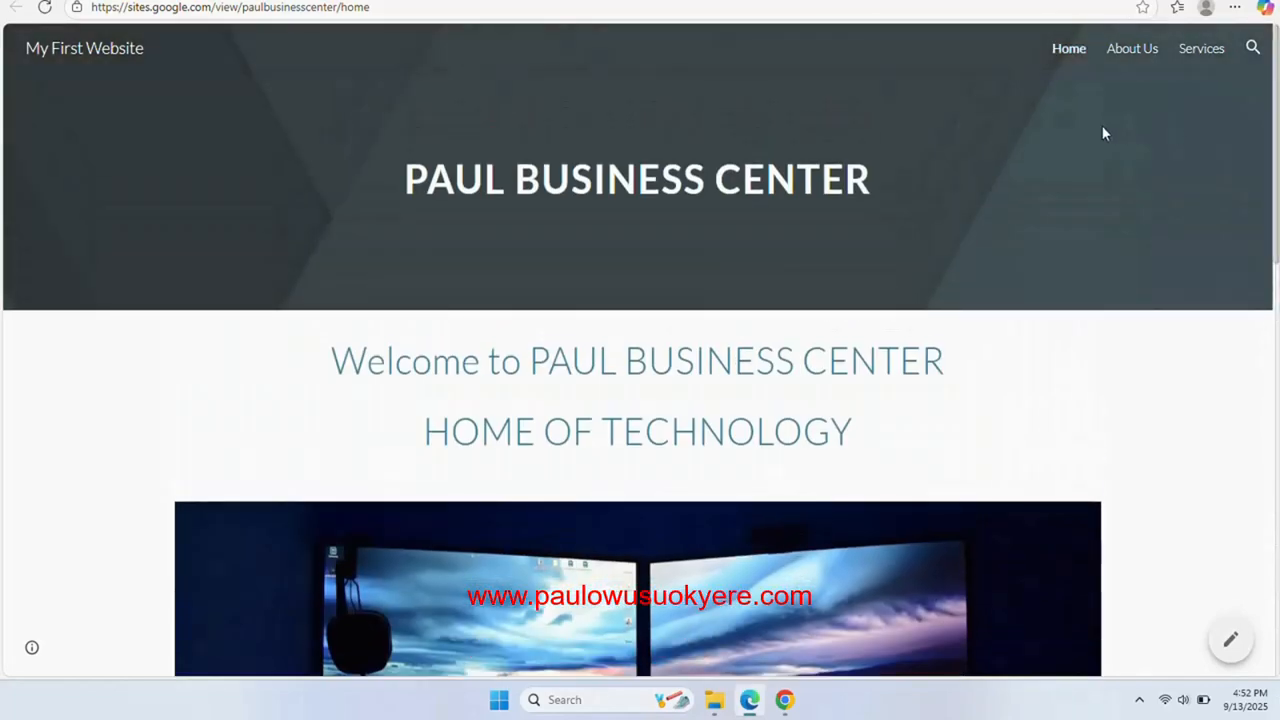
Visit the About Us and Services pages of the published site, then return to Home.
{"action": "left_click", "coordinate": [1130, 50]}
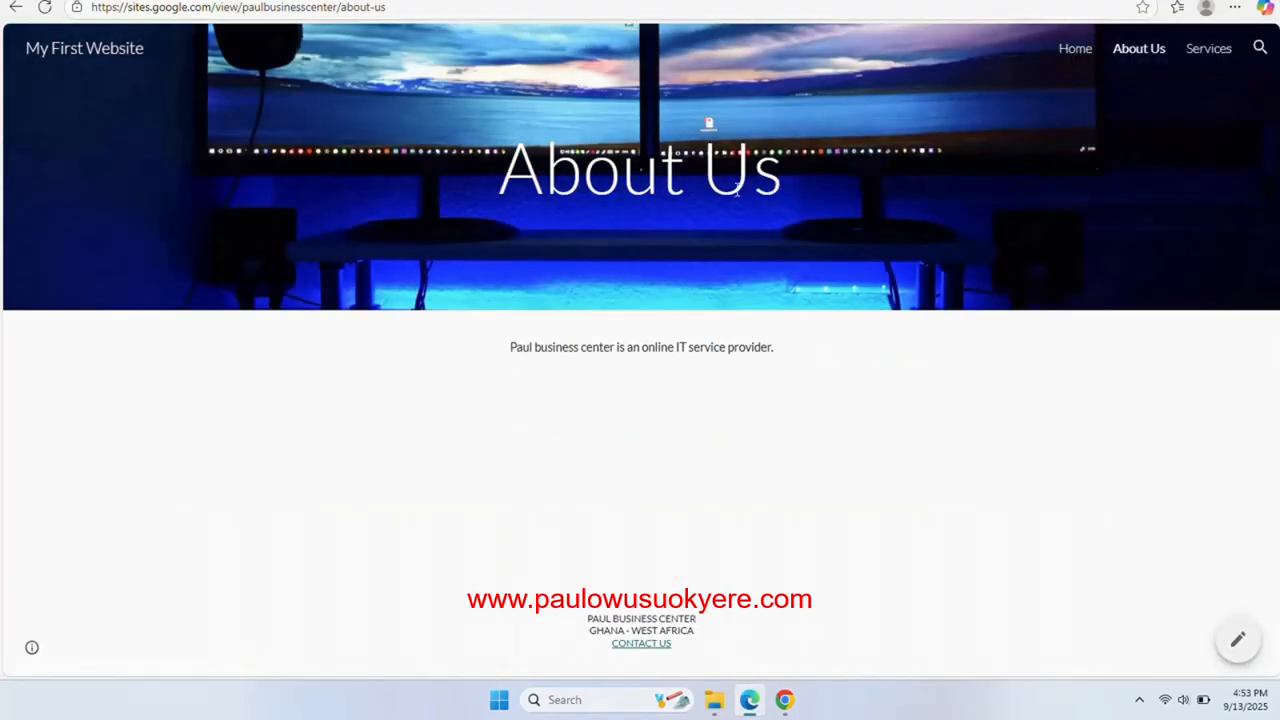
{"action": "left_click", "coordinate": [1207, 52]}
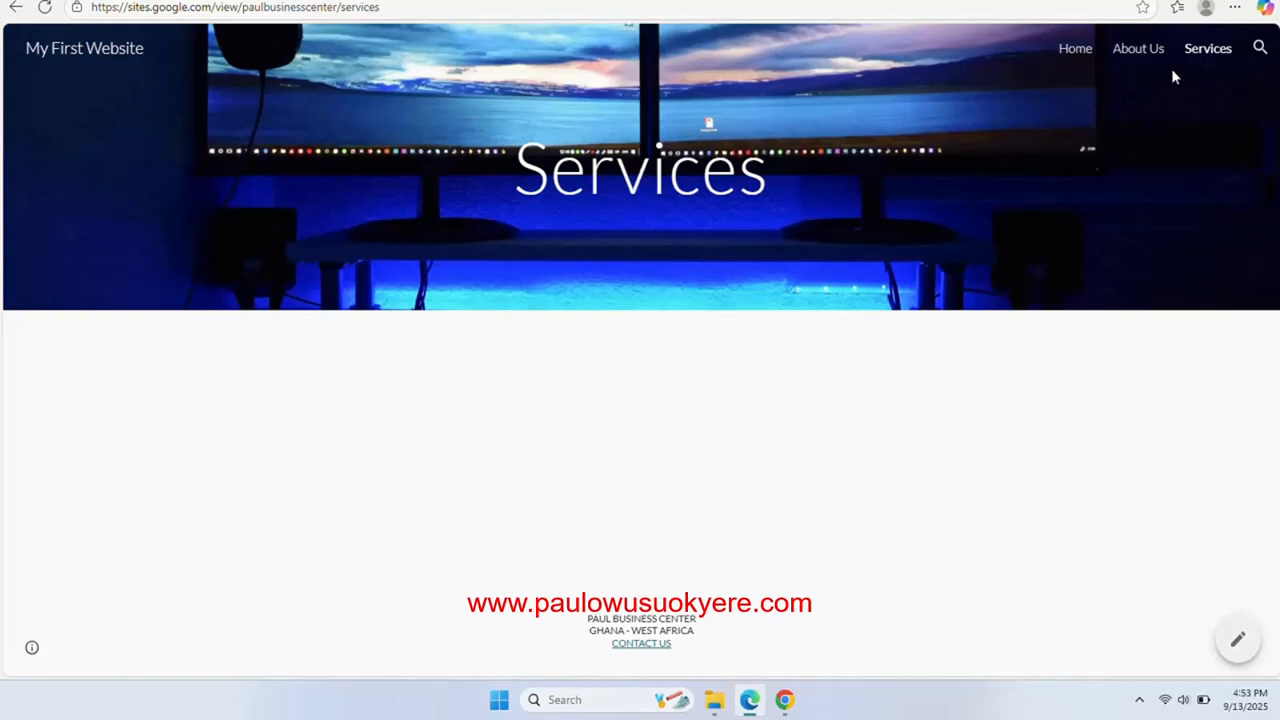
{"action": "left_click", "coordinate": [1130, 62]}
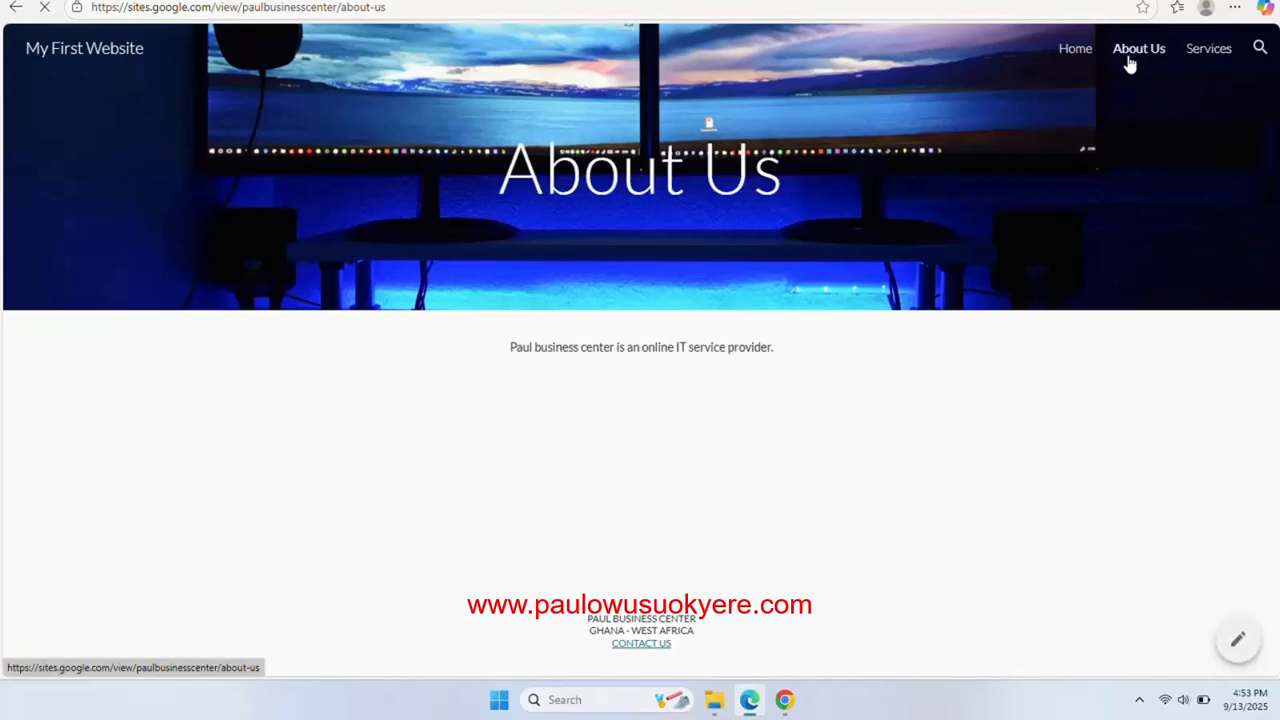
{"action": "left_click", "coordinate": [1077, 55]}
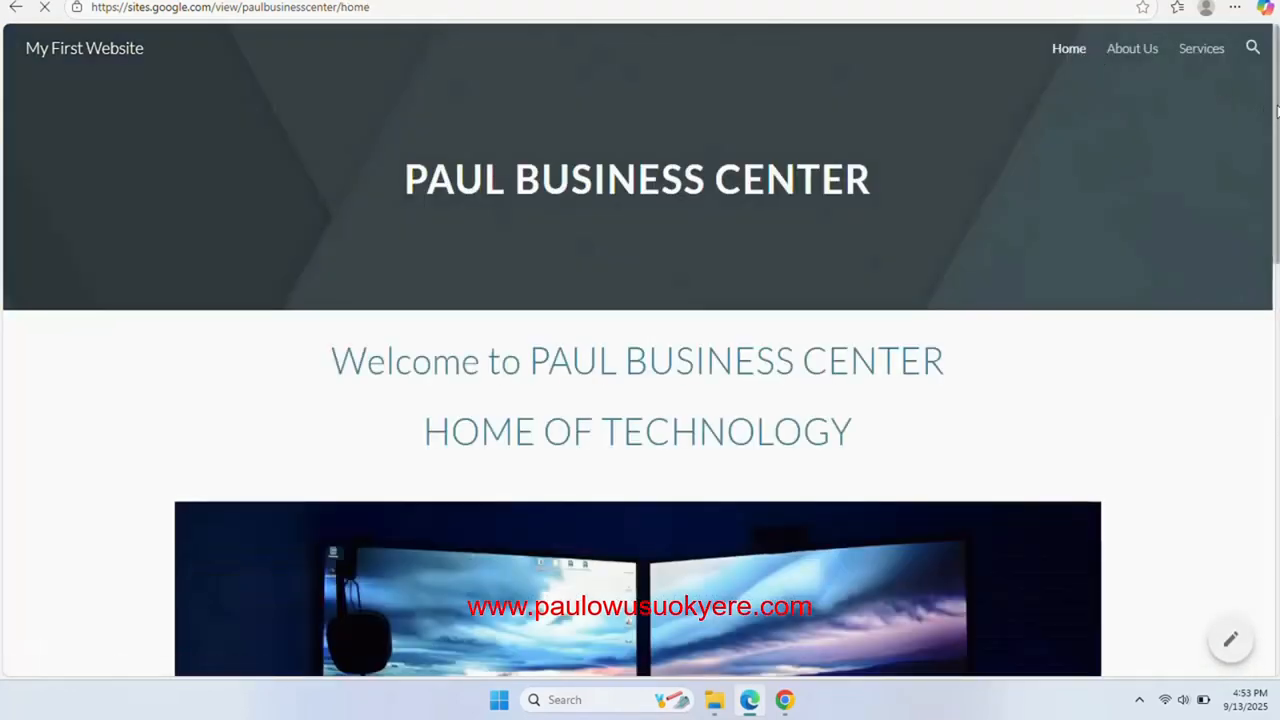
Look through the published Home page and test its "Click Here To Contact Us" link, closing the contact form again.
{"action": "scroll", "coordinate": [1277, 112], "scroll_direction": "down", "scroll_amount": 10}
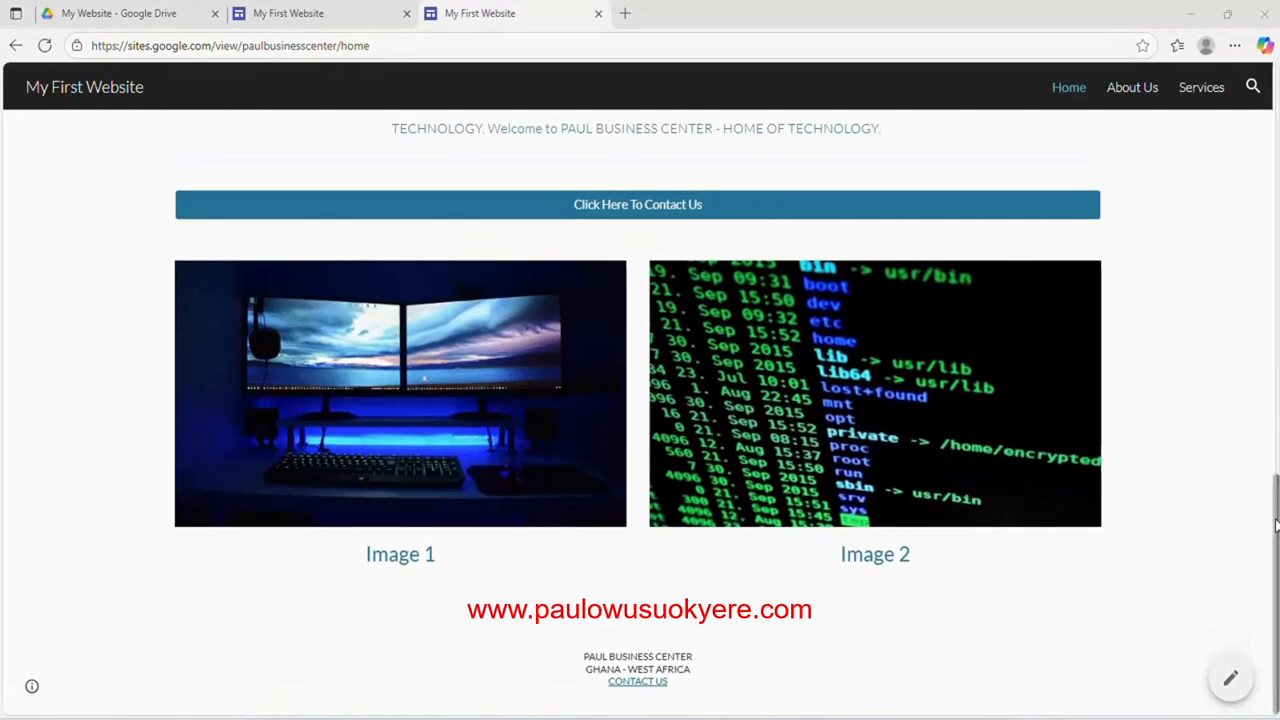
{"action": "left_click_drag", "start_coordinate": [1275, 526], "coordinate": [1266, 428]}
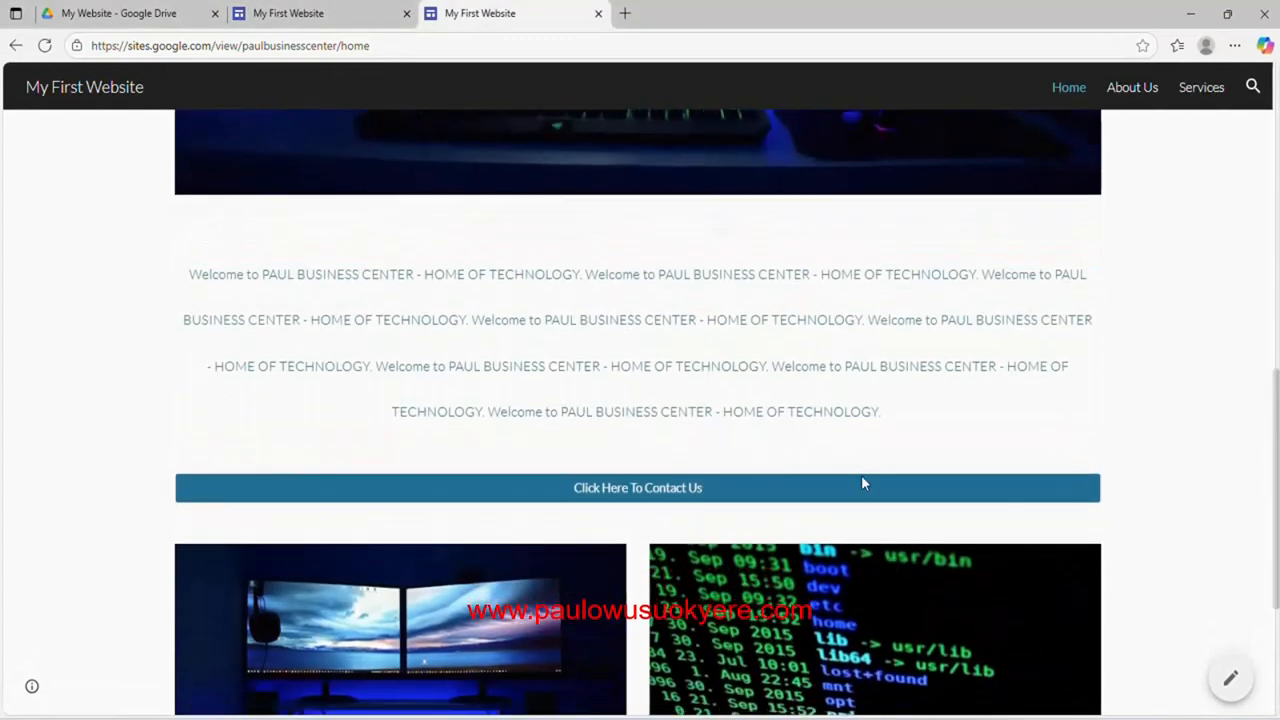
{"action": "left_click", "coordinate": [631, 498]}
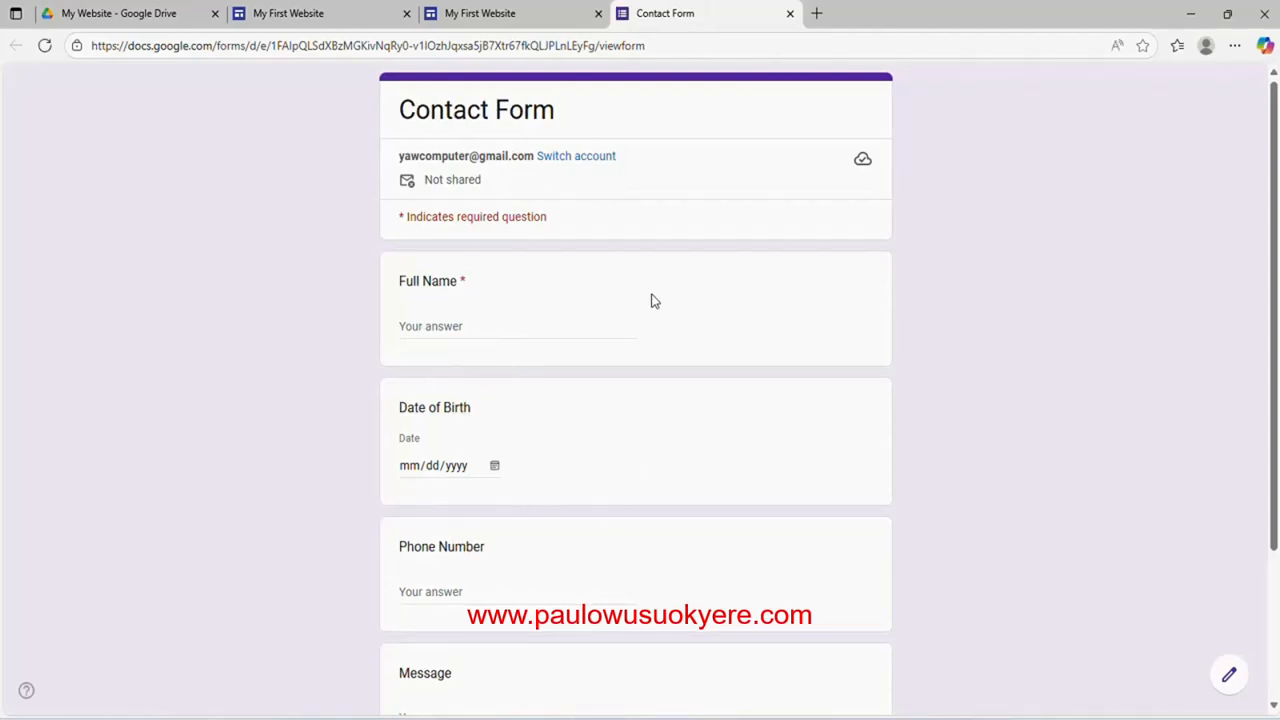
{"action": "left_click", "coordinate": [790, 14]}
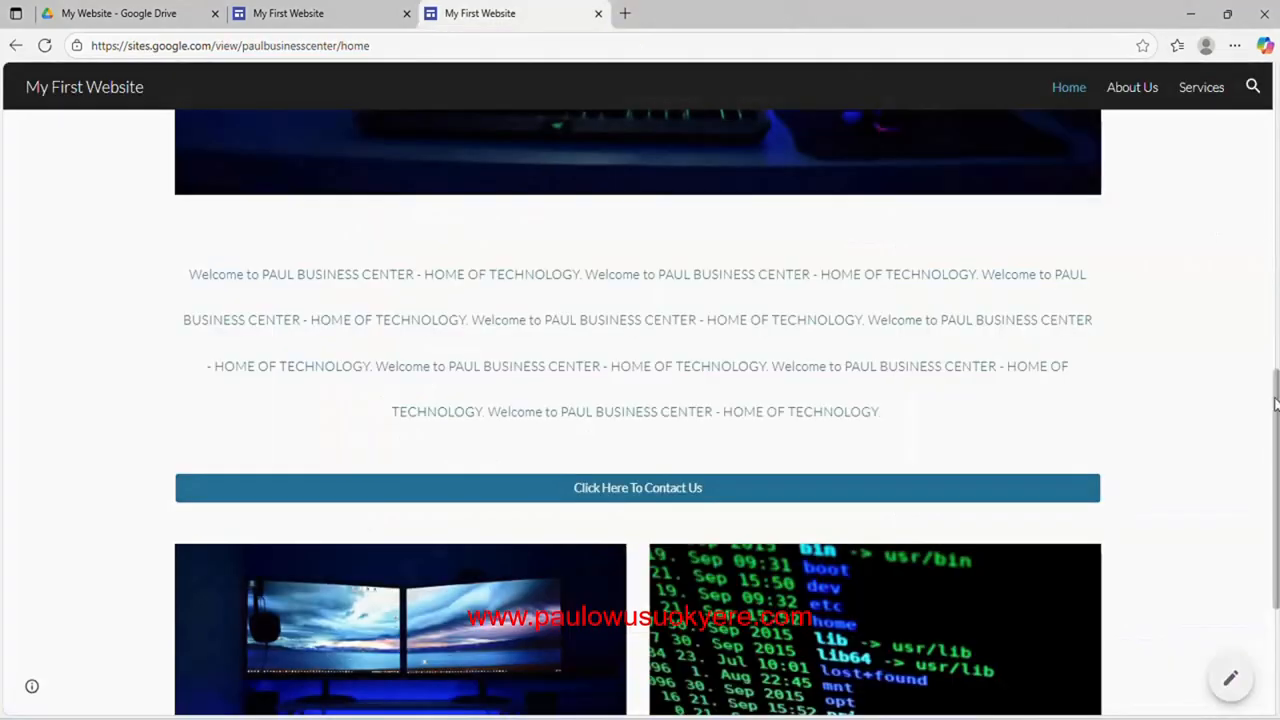
Open the contact form from the Contact Us link in the site's footer and fill in the full name and date of birth.
{"action": "scroll", "coordinate": [1272, 392], "scroll_direction": "down", "scroll_amount": 3}
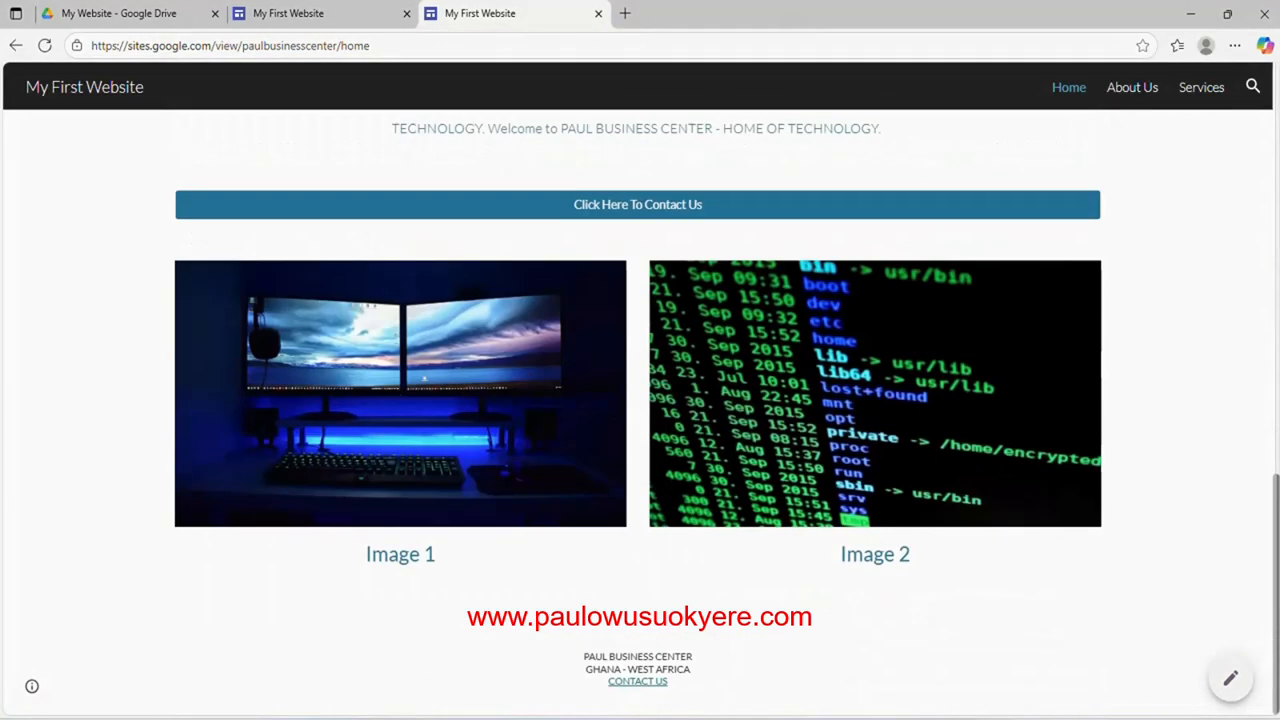
{"action": "left_click", "coordinate": [637, 682]}
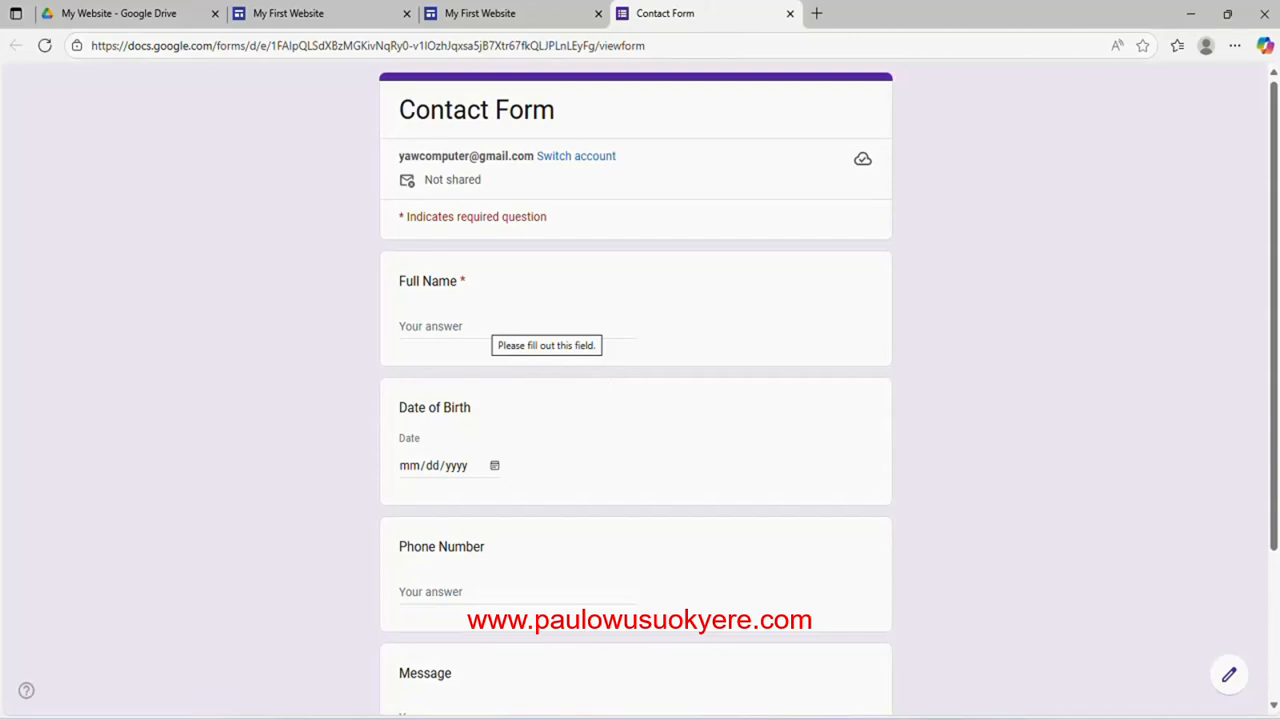
{"action": "left_click", "coordinate": [481, 331]}
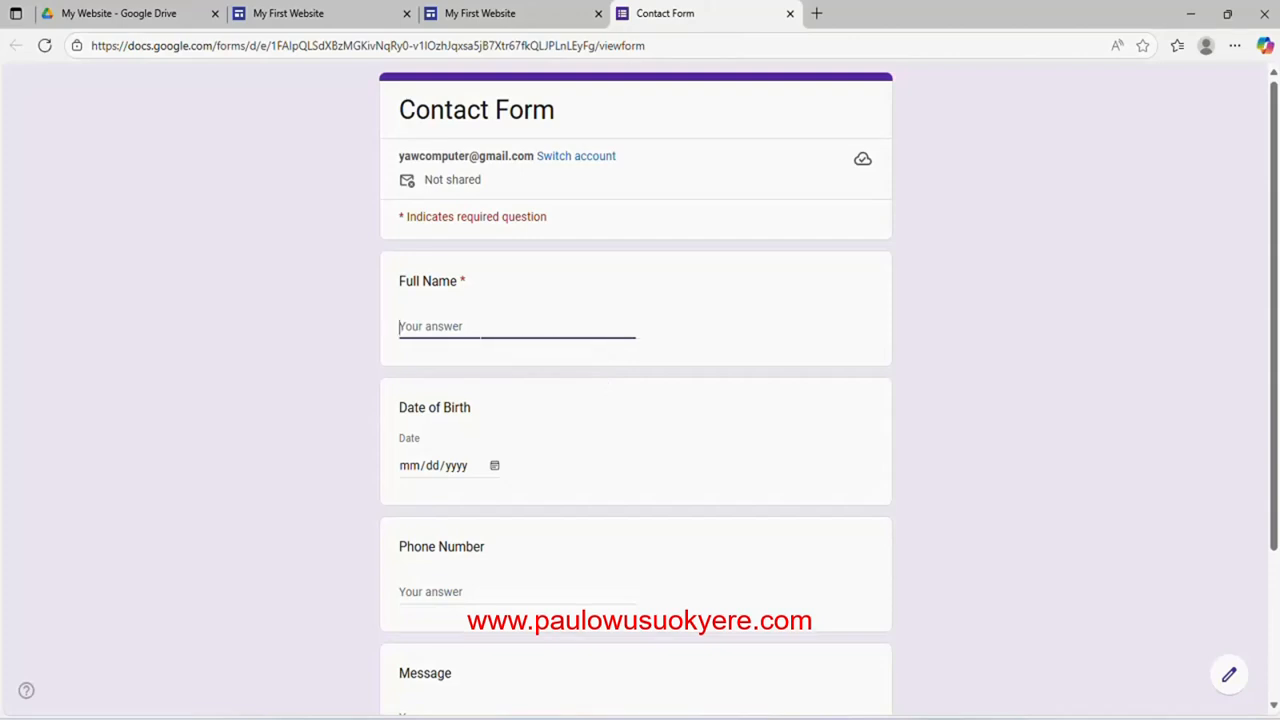
{"action": "type", "text": "Paul"}
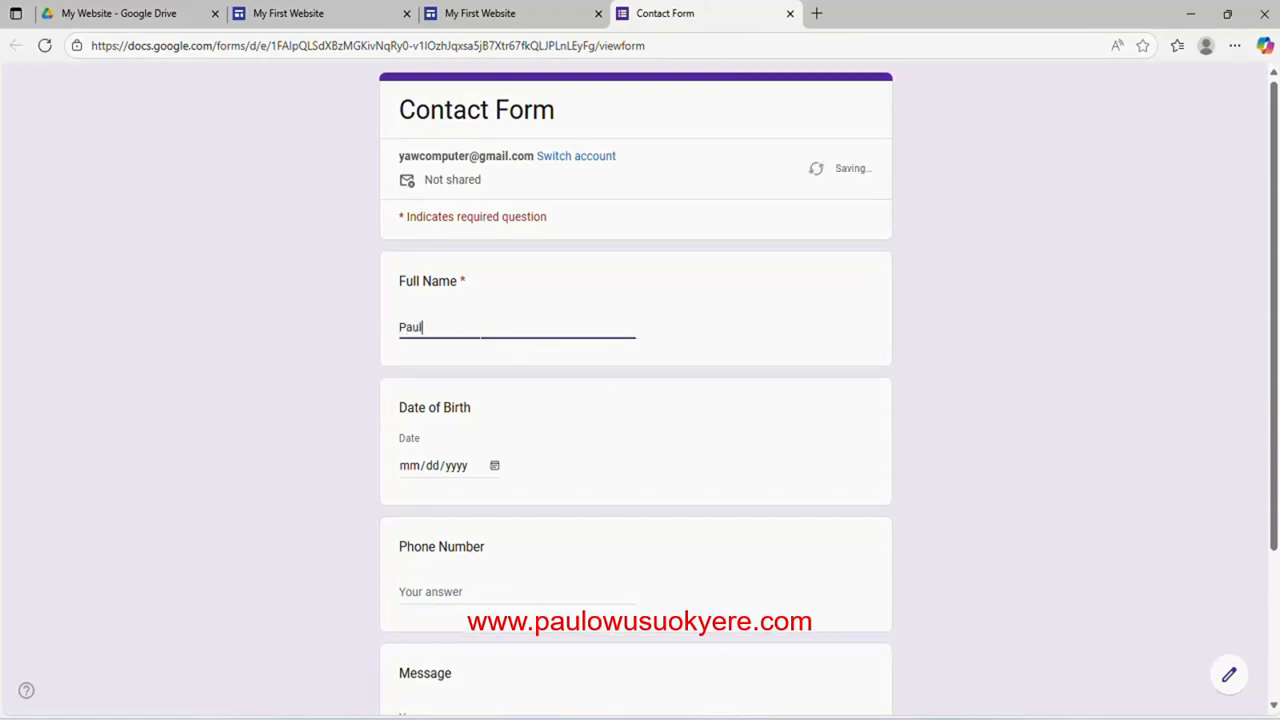
{"action": "left_click", "coordinate": [494, 467]}
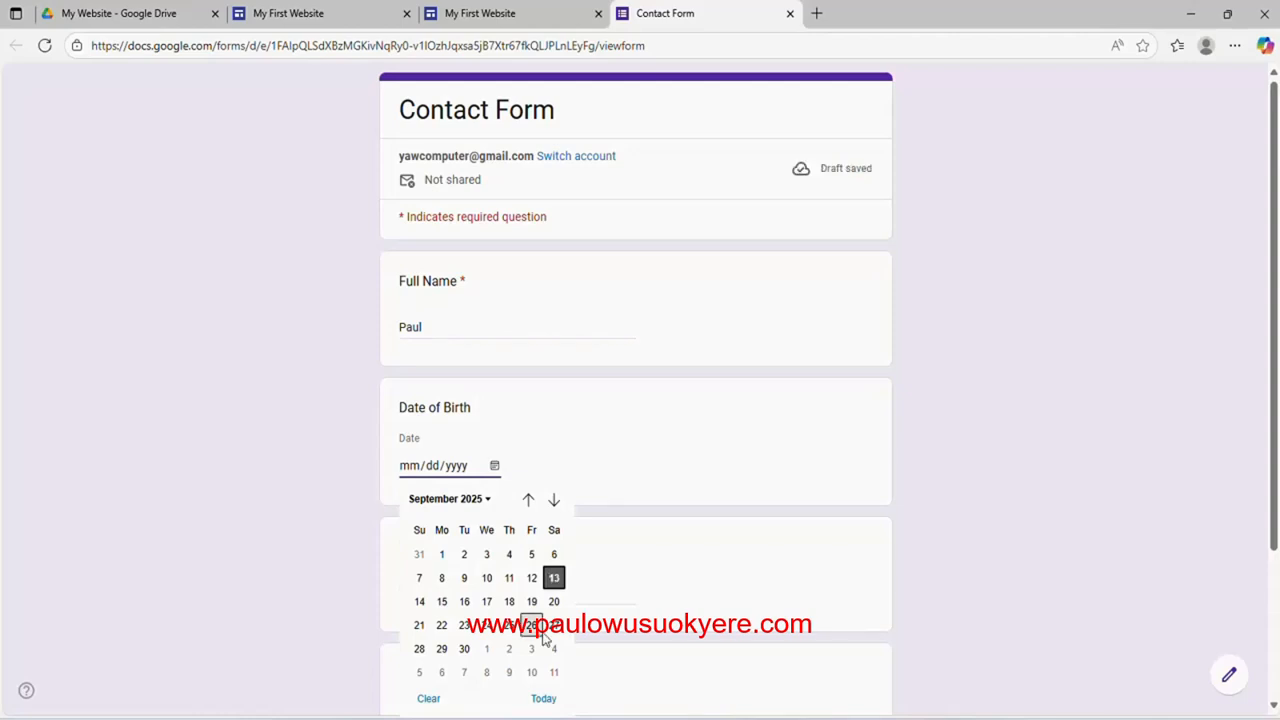
{"action": "left_click", "coordinate": [509, 580]}
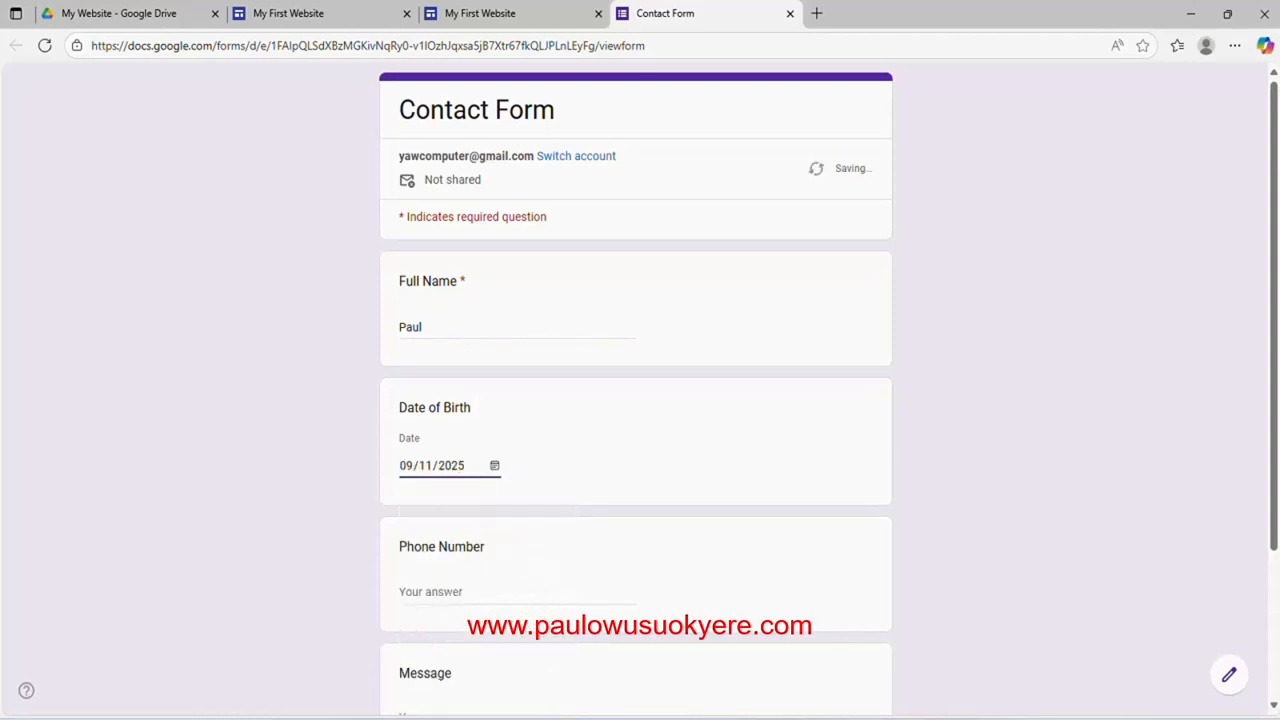
{"action": "left_click", "coordinate": [450, 596]}
{"action": "type", "text": "1111"}
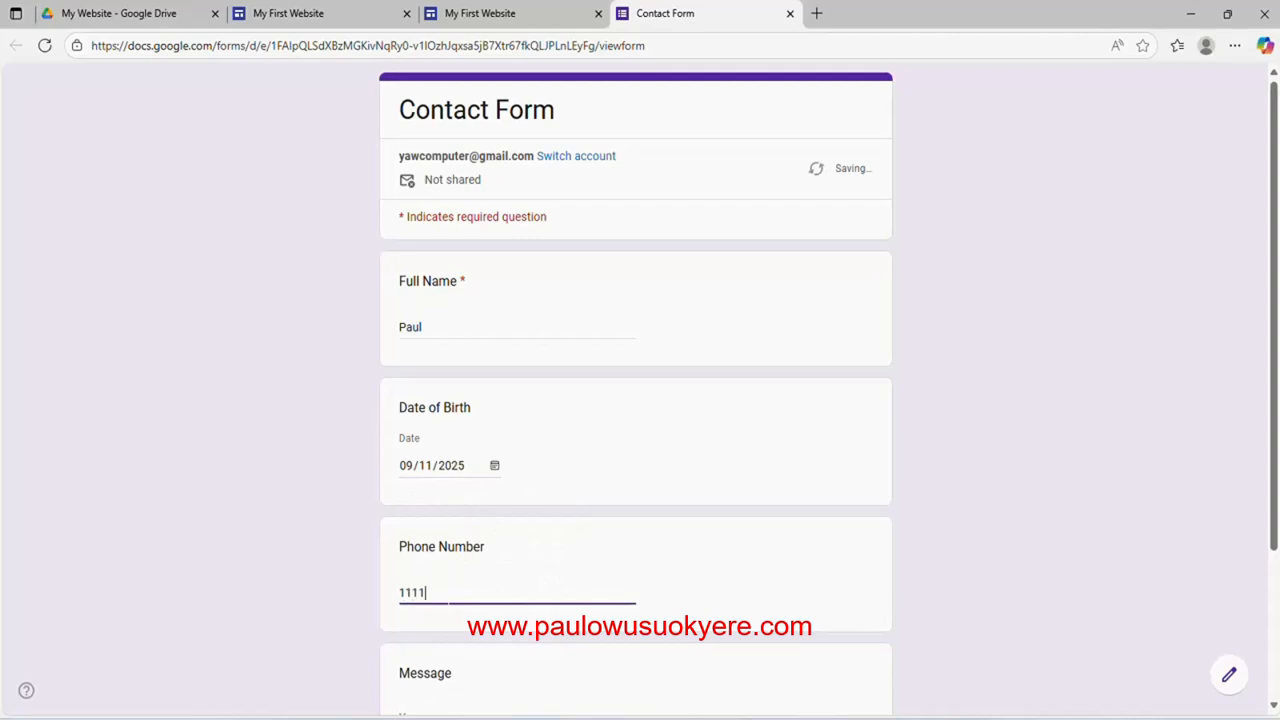
{"action": "type", "text": "11"}
{"action": "key", "text": "BackSpace"}
{"action": "key", "text": "BackSpace"}
{"action": "key", "text": "BackSpace"}
{"action": "key", "text": "BackSpace"}
{"action": "key", "text": "BackSpace"}
{"action": "key", "text": "BackSpace"}
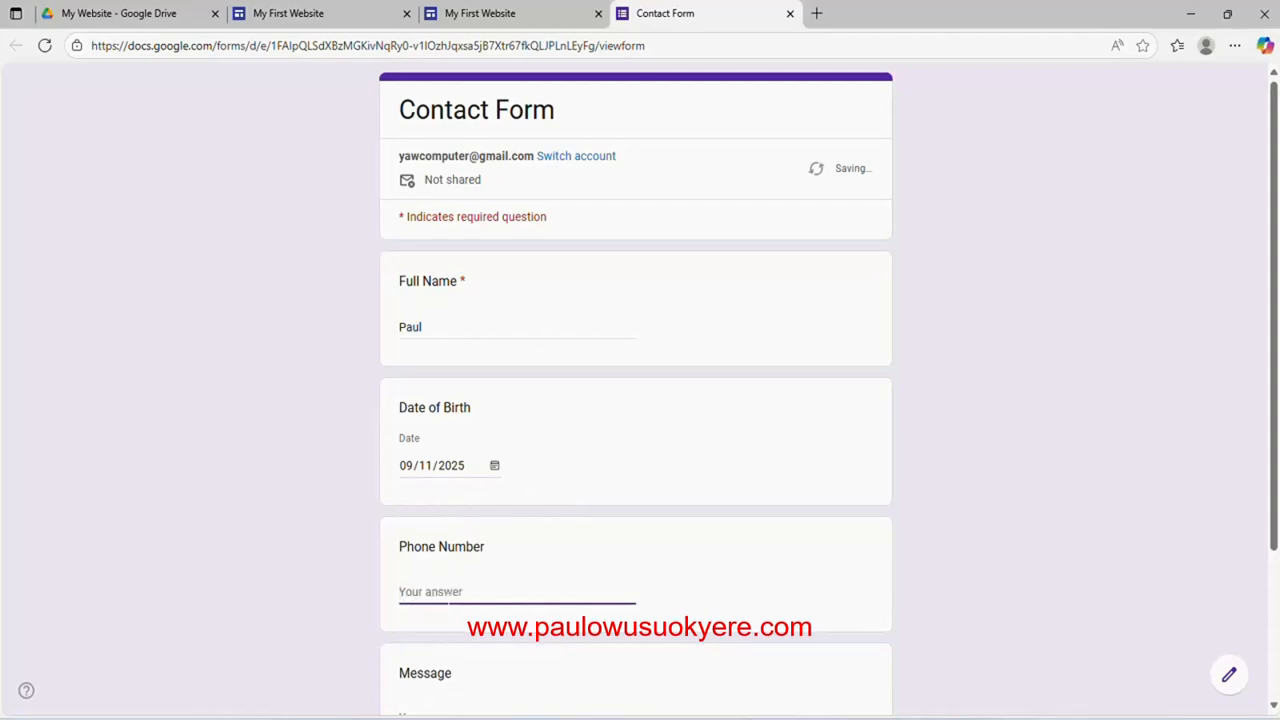
Complete the contact form with a phone number and the message "I want your service", and submit it.
{"action": "type", "text": "01"}
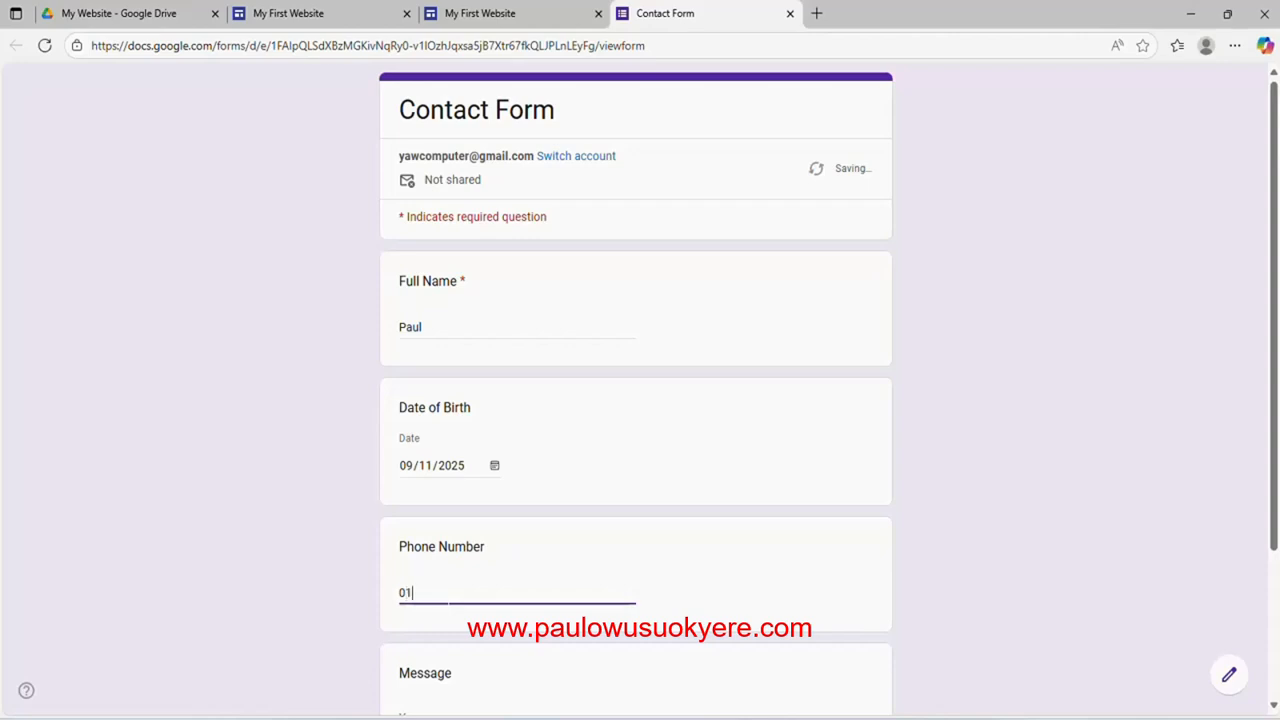
{"action": "type", "text": "2345"}
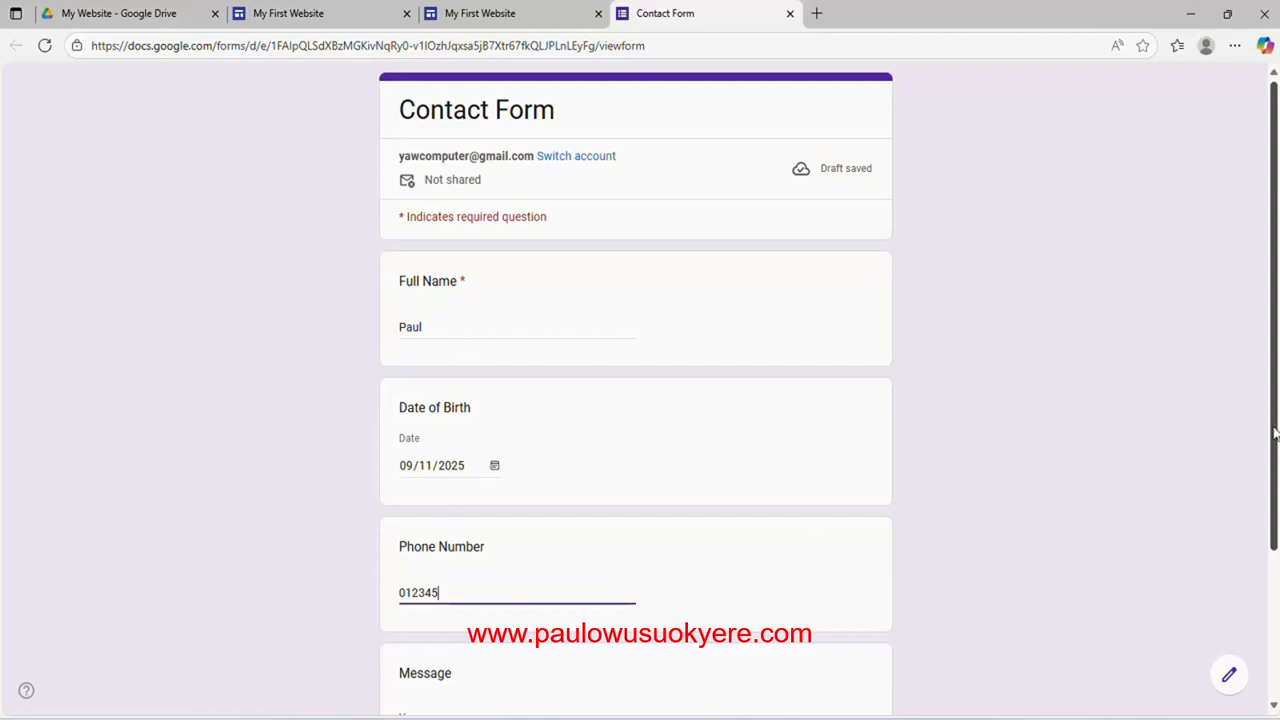
{"action": "scroll", "coordinate": [1260, 500], "scroll_direction": "down", "scroll_amount": 2}
{"action": "key", "text": "Tab"}
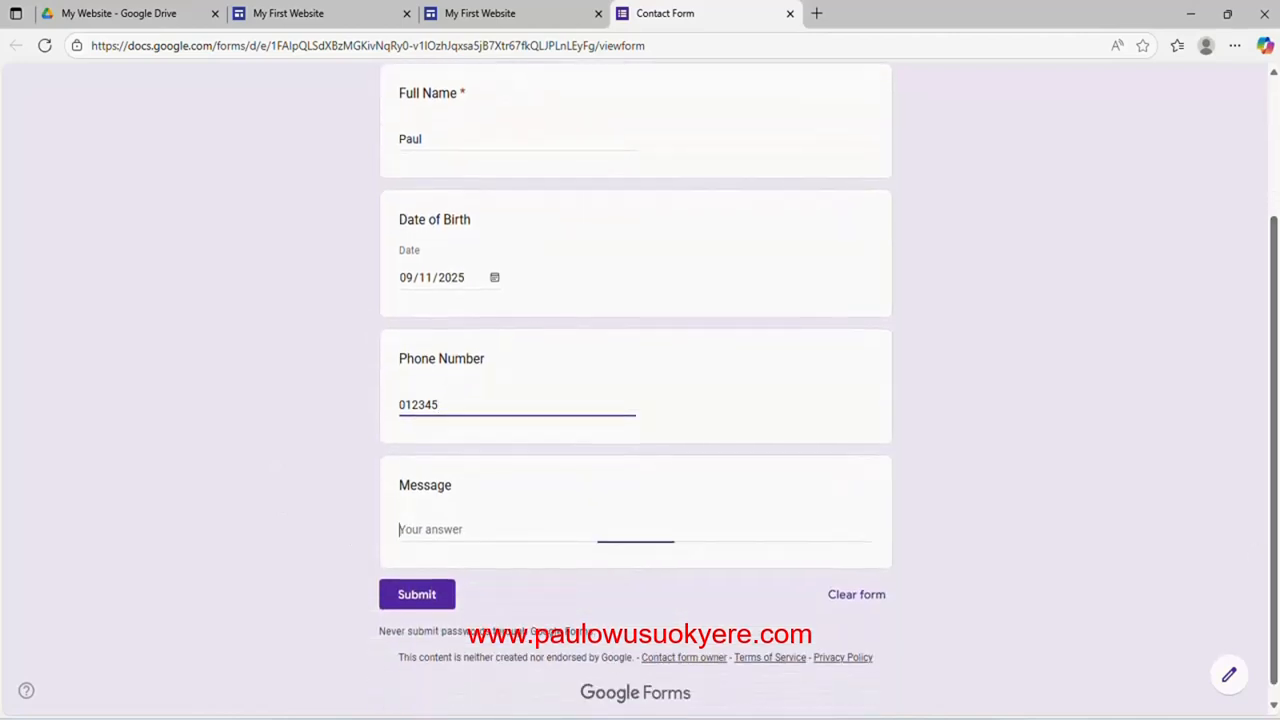
{"action": "type", "text": "I"}
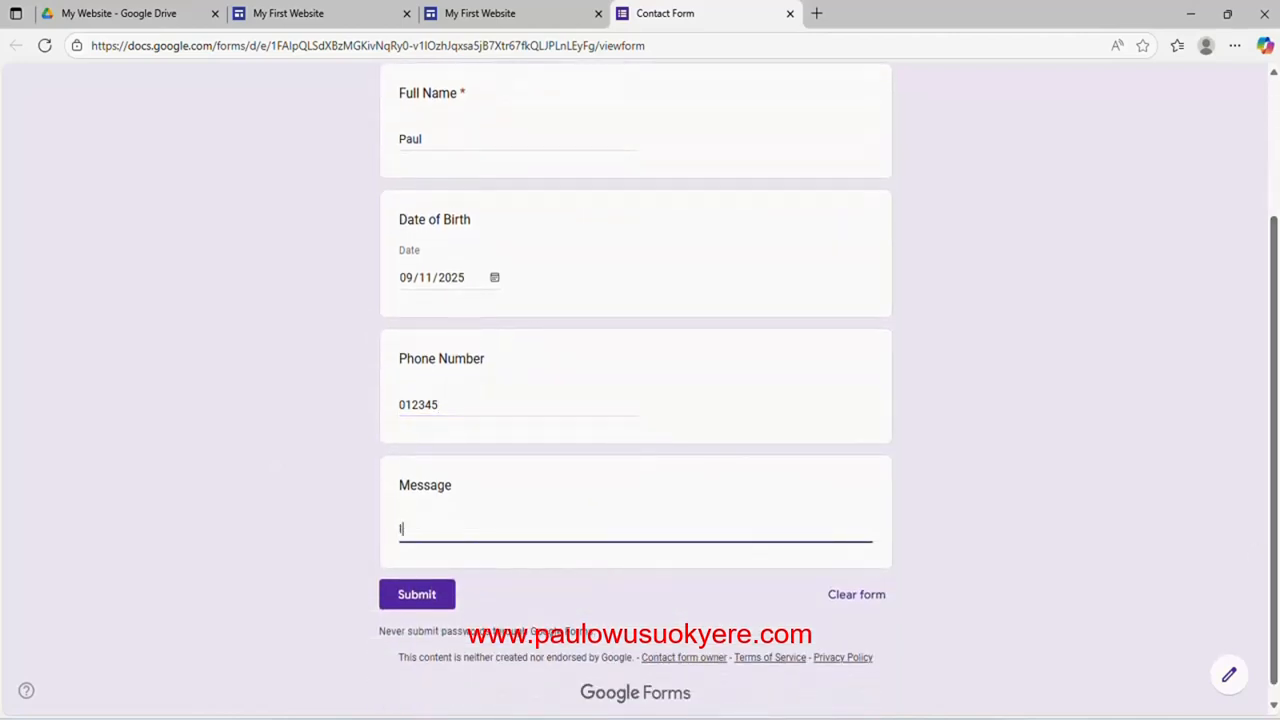
{"action": "type", "text": " want yo"}
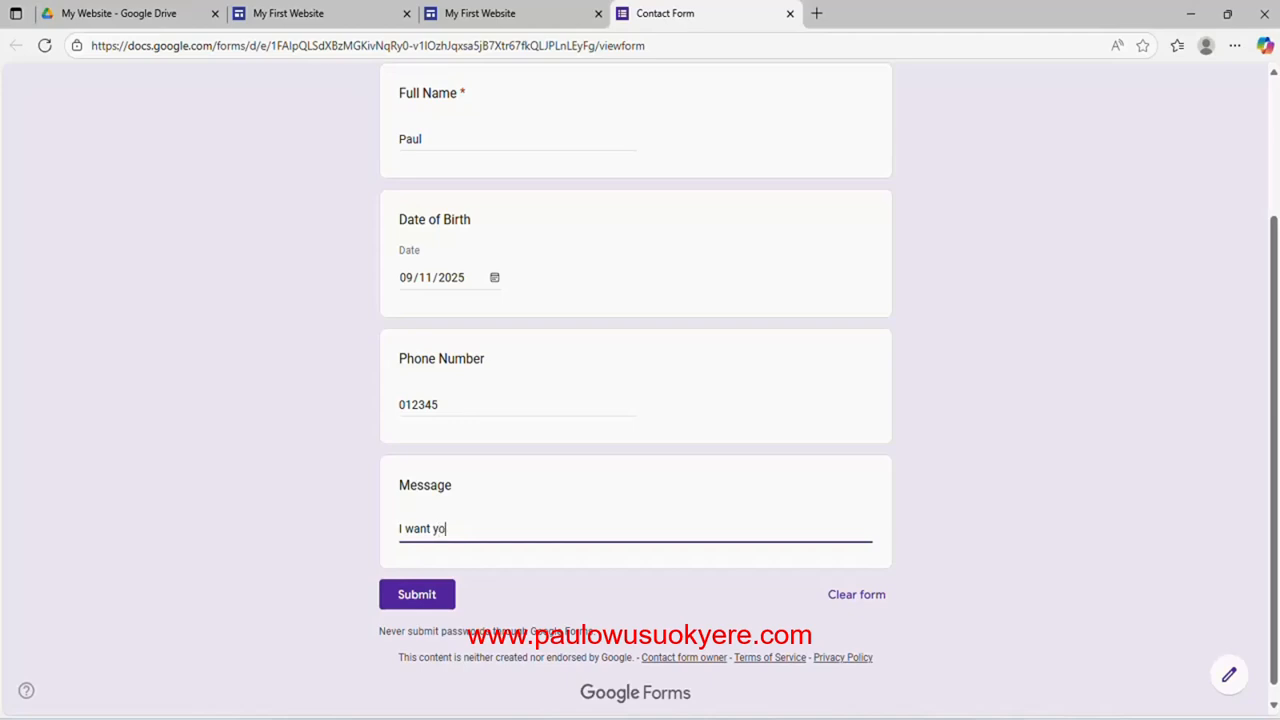
{"action": "type", "text": "ur service"}
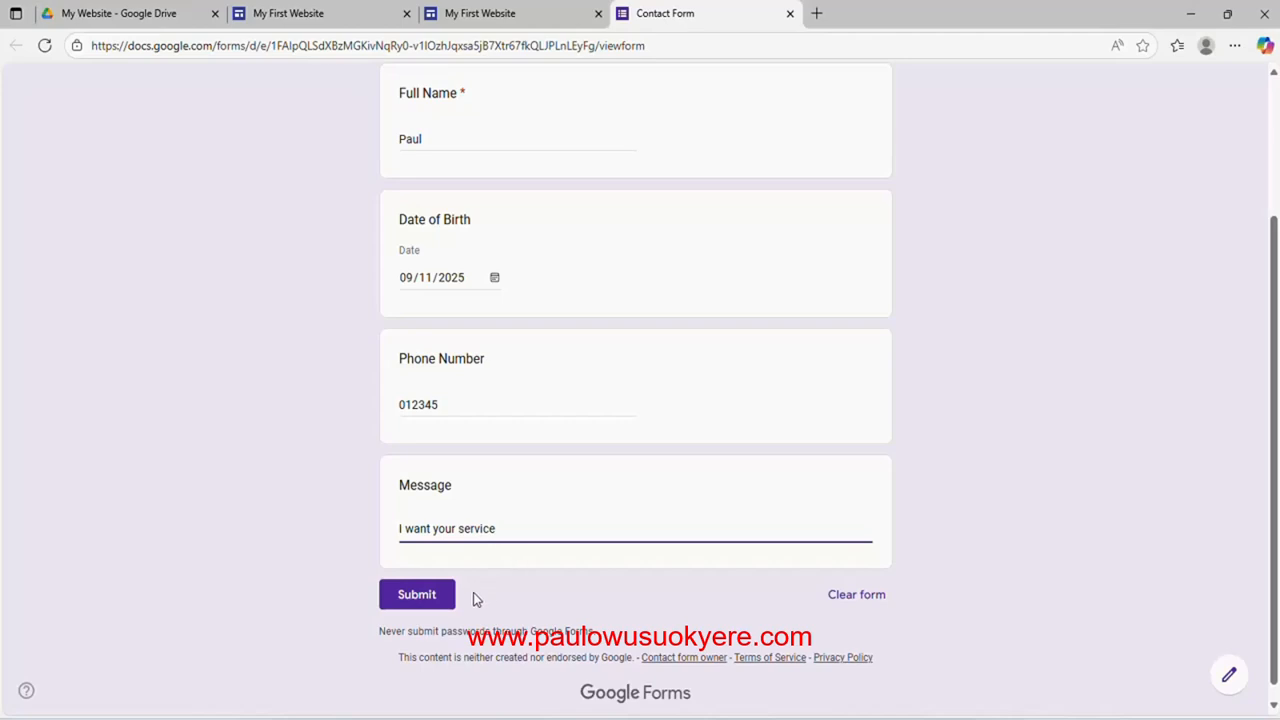
{"action": "left_click", "coordinate": [418, 600]}
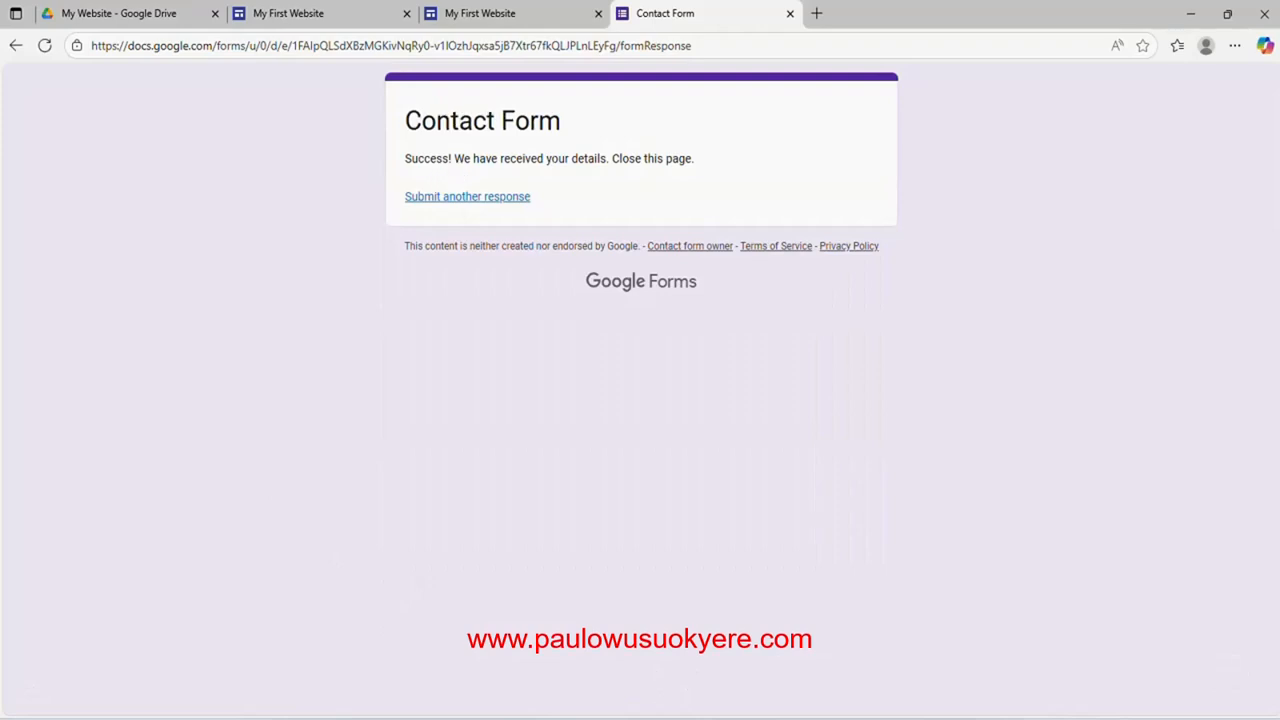
Close the submitted contact form, look over the published Home page, and close the site and its editor to return to the Drive folder.
{"action": "left_click", "coordinate": [789, 14]}
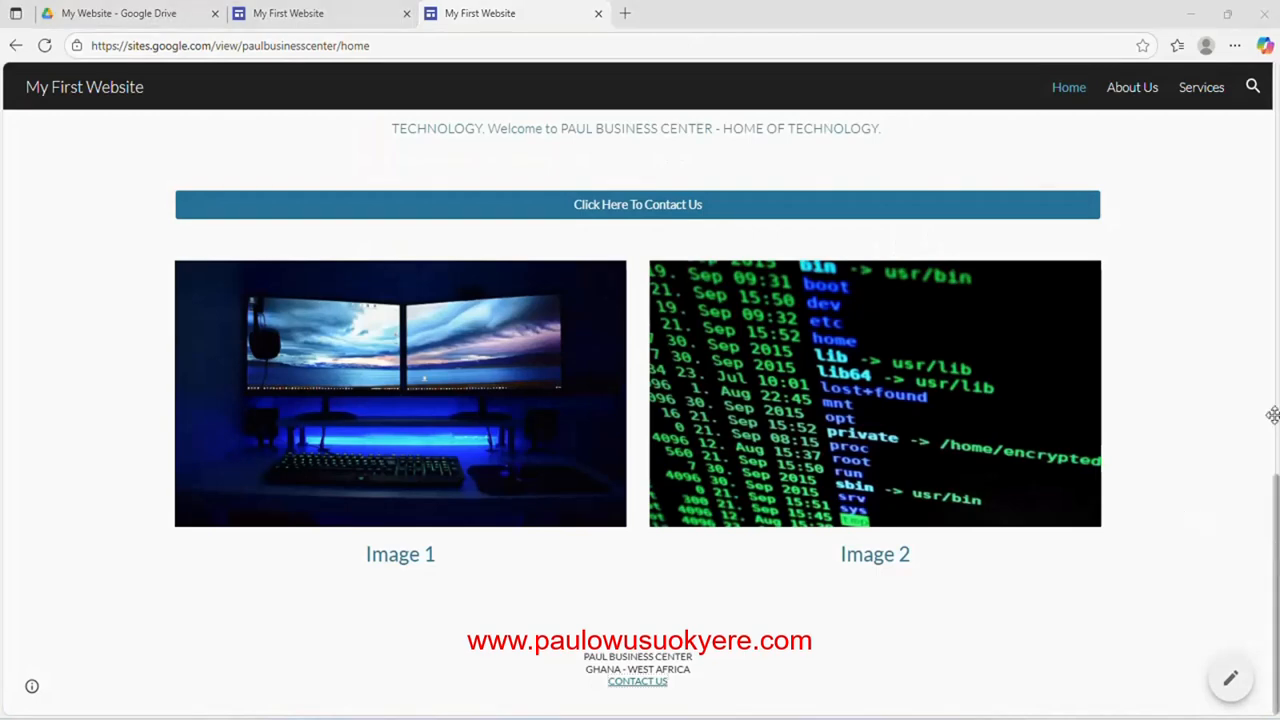
{"action": "left_click_drag", "start_coordinate": [1268, 538], "coordinate": [1270, 90]}
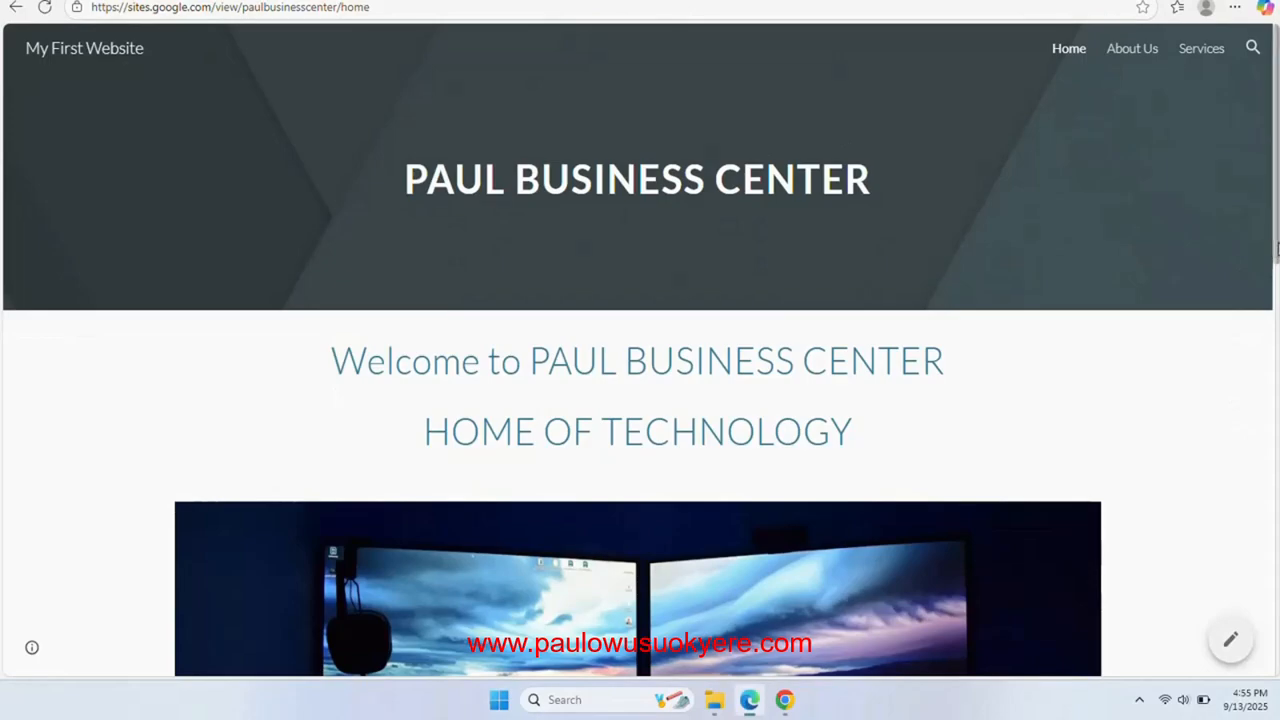
{"action": "mouse_move", "coordinate": [1276, 250]}
{"action": "left_mouse_down"}
{"action": "mouse_move", "coordinate": [1277, 712]}
{"action": "mouse_move", "coordinate": [1277, 244]}
{"action": "left_mouse_up"}
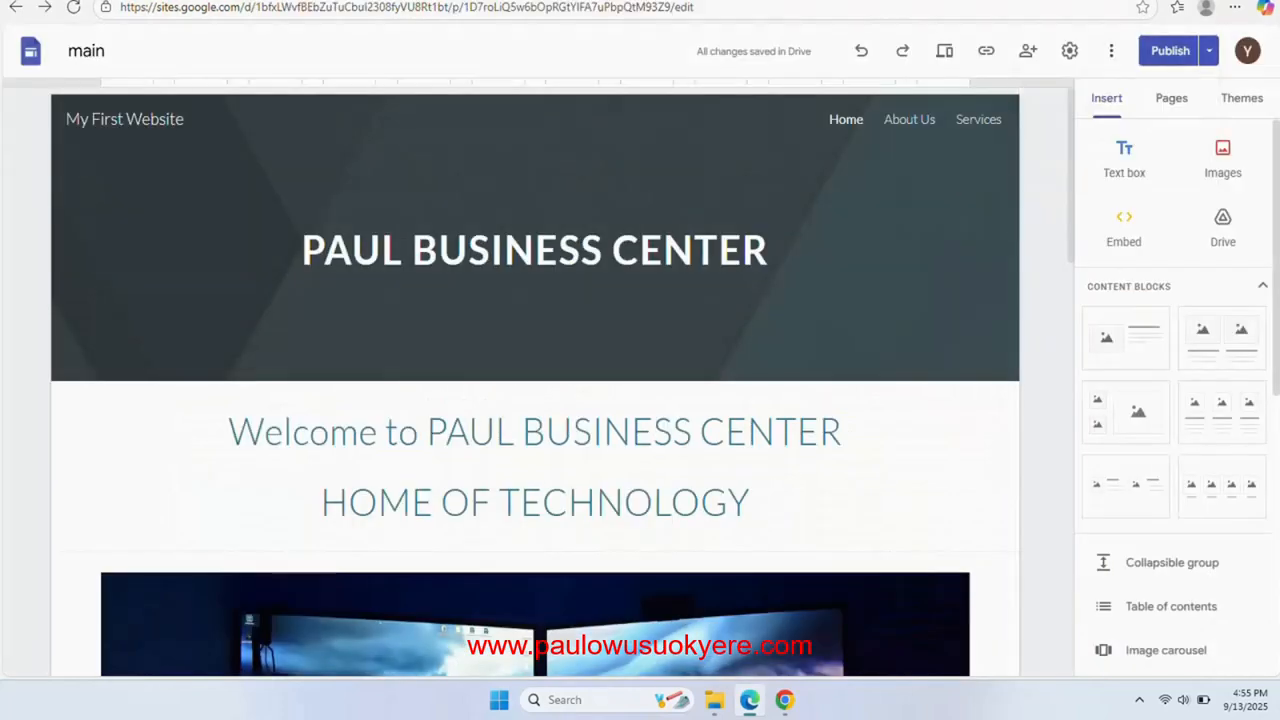
{"action": "left_click", "coordinate": [1168, 50]}
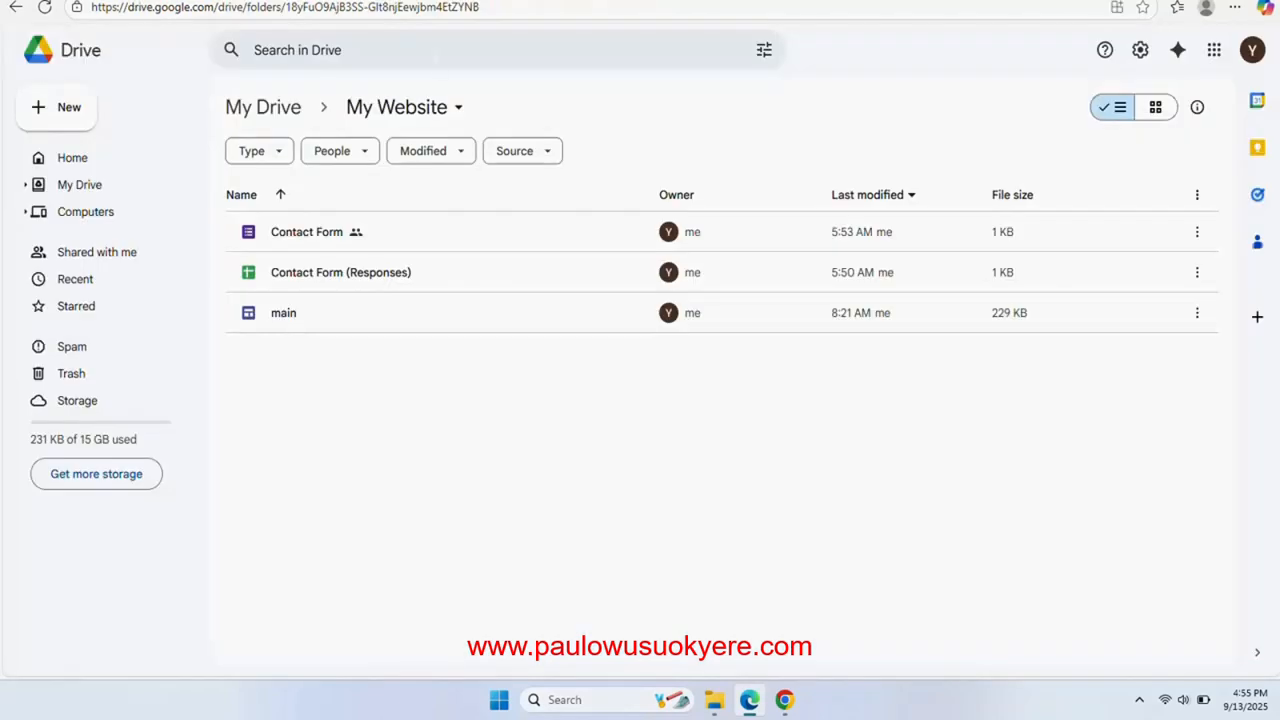
Open Contact Form from the My Website folder, delete all its responses, and close the form.
{"action": "double_click", "coordinate": [307, 233]}
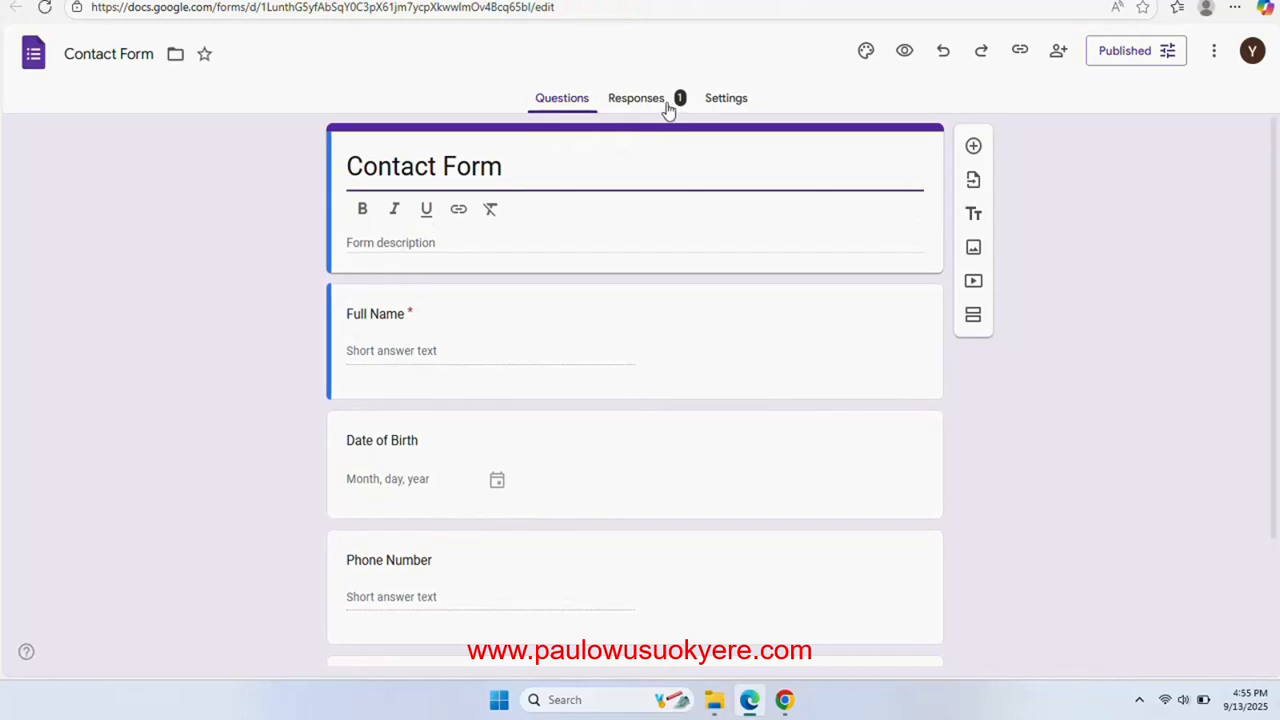
{"action": "left_click", "coordinate": [636, 98]}
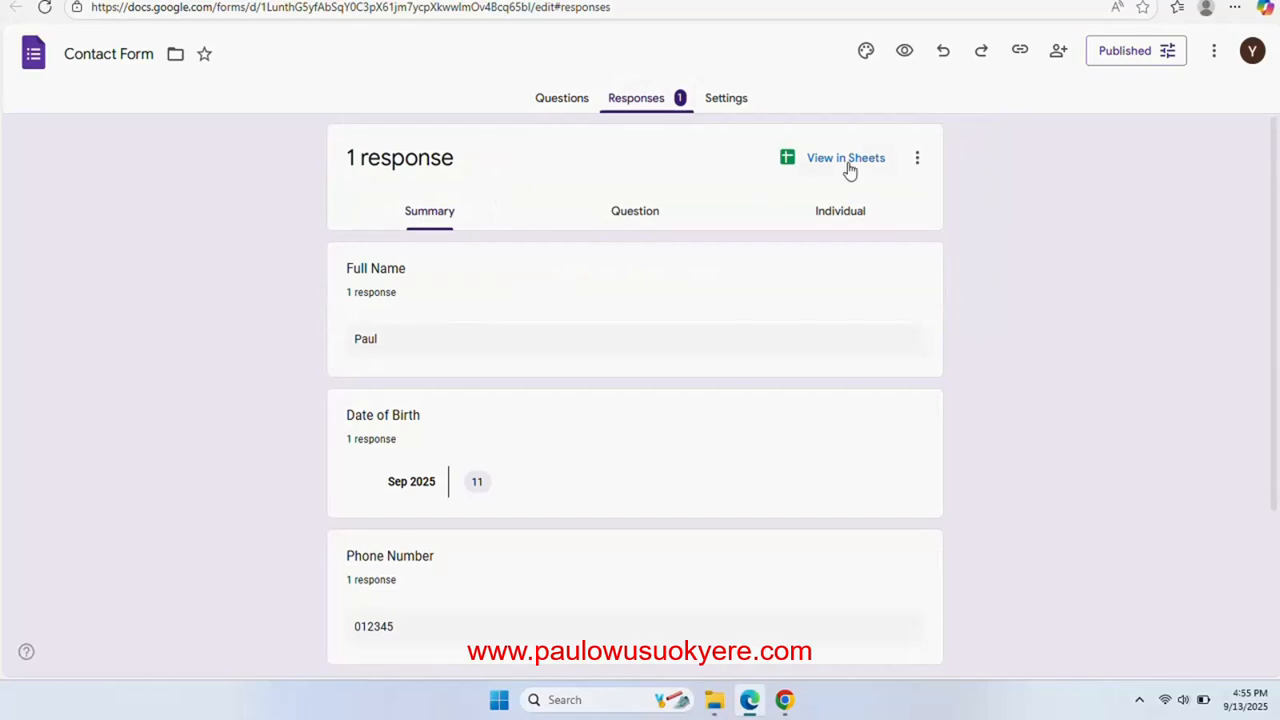
{"action": "left_click", "coordinate": [917, 162]}
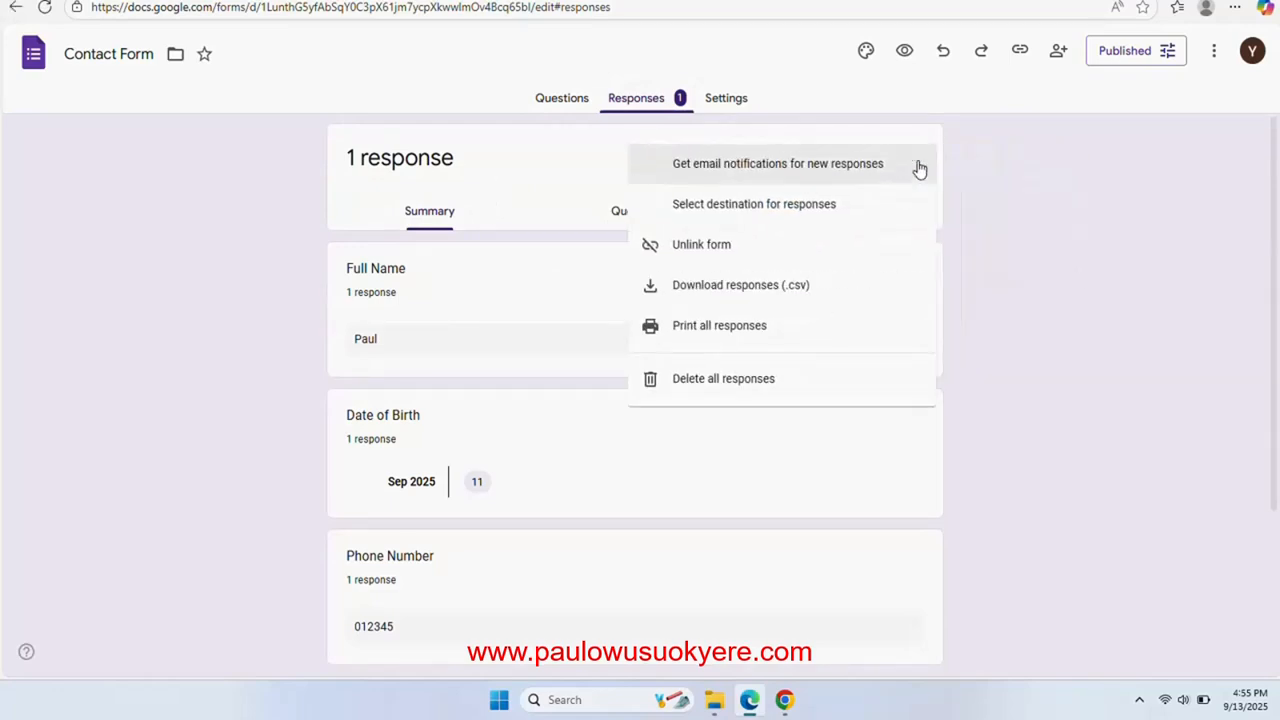
{"action": "left_click", "coordinate": [734, 385]}
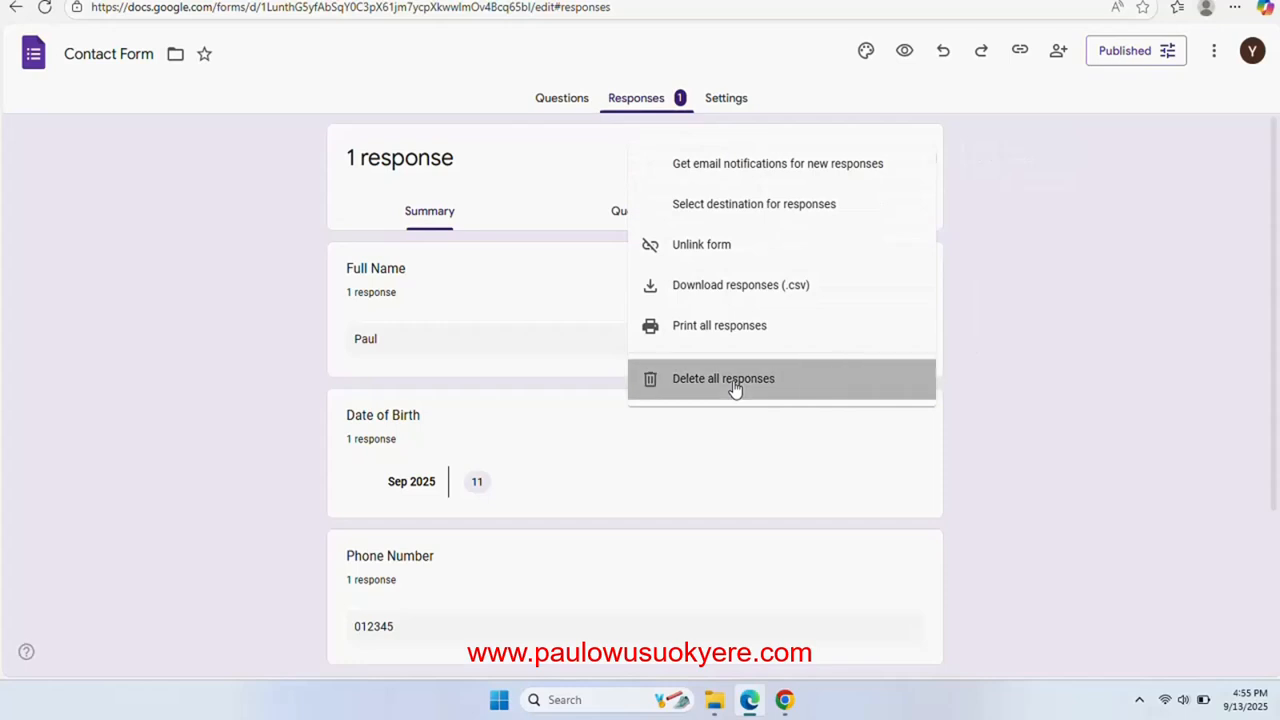
{"action": "left_click", "coordinate": [766, 409]}
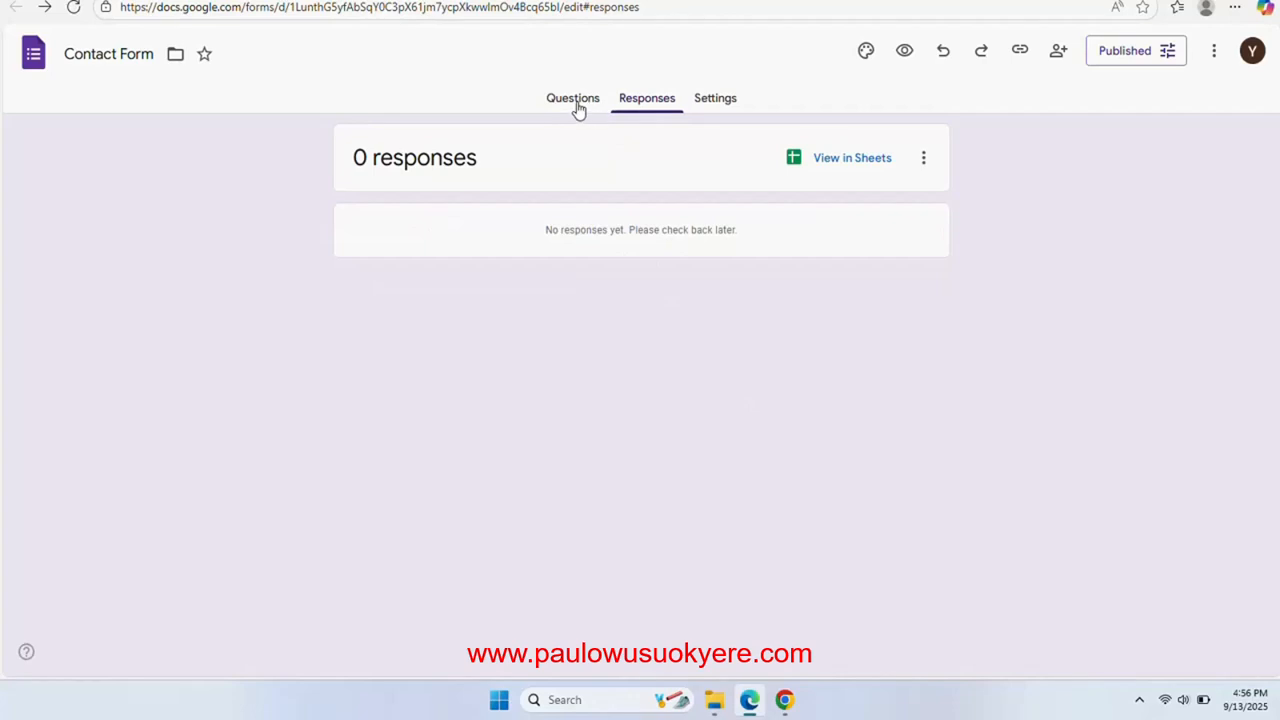
{"action": "left_click", "coordinate": [577, 104]}
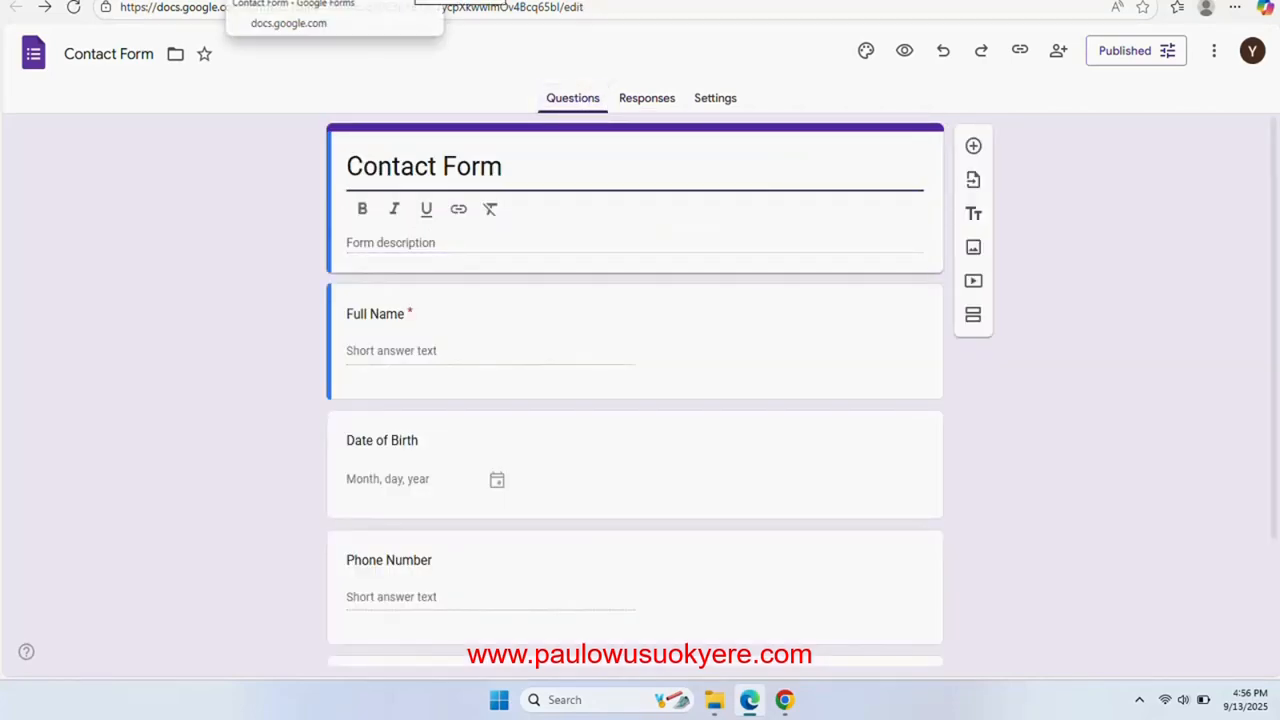
{"action": "left_click", "coordinate": [405, 0]}
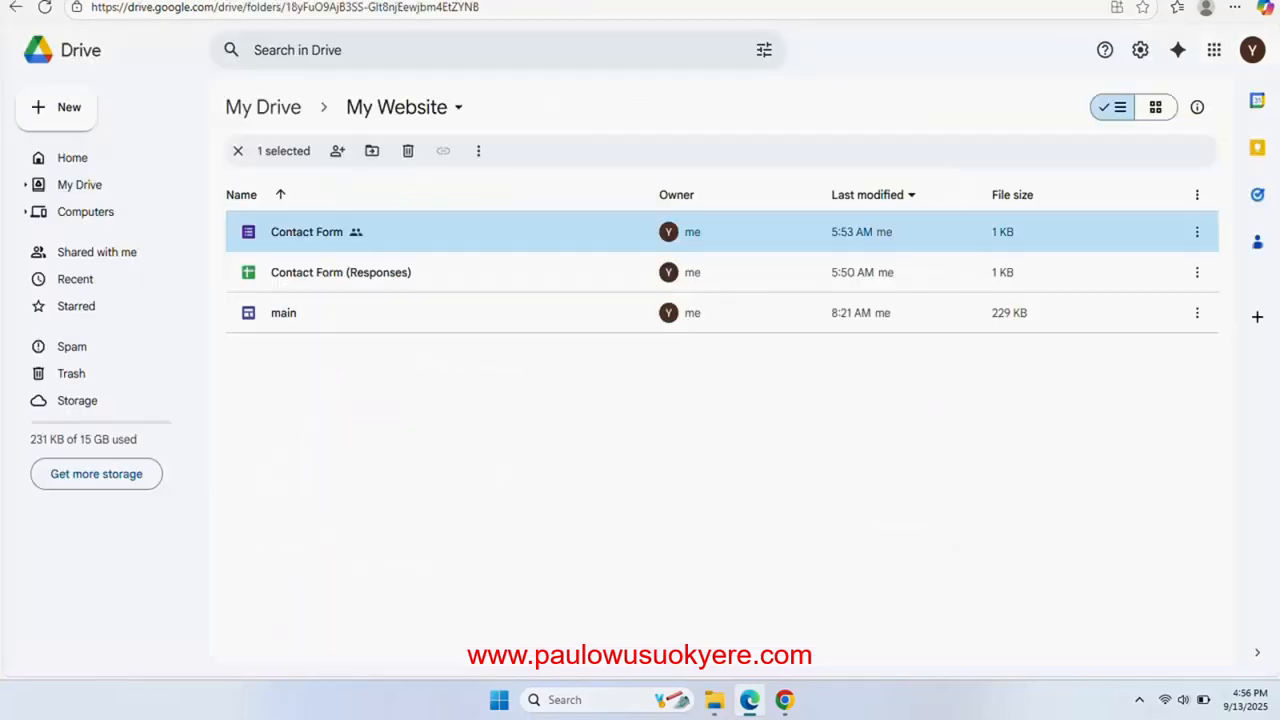
Open the Contact Form (Responses) spreadsheet, check the phone number and message of the recorded submission, and close it.
{"action": "double_click", "coordinate": [318, 278]}
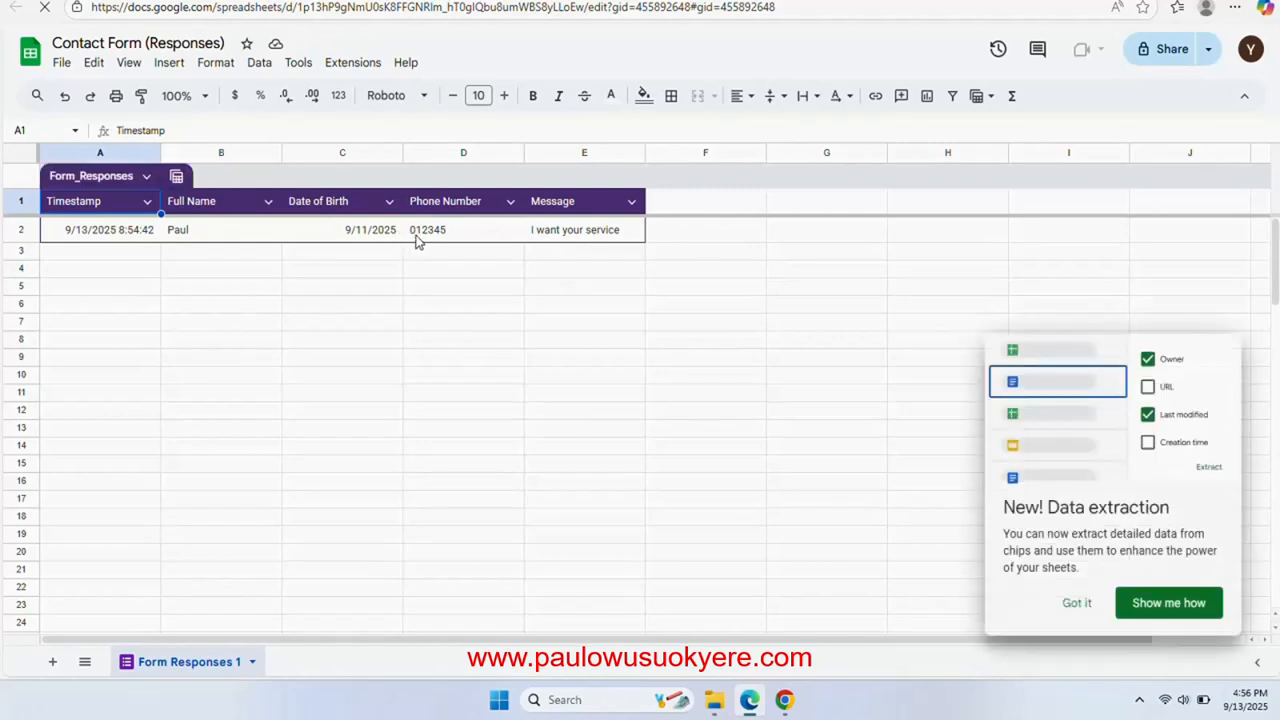
{"action": "left_click", "coordinate": [419, 240]}
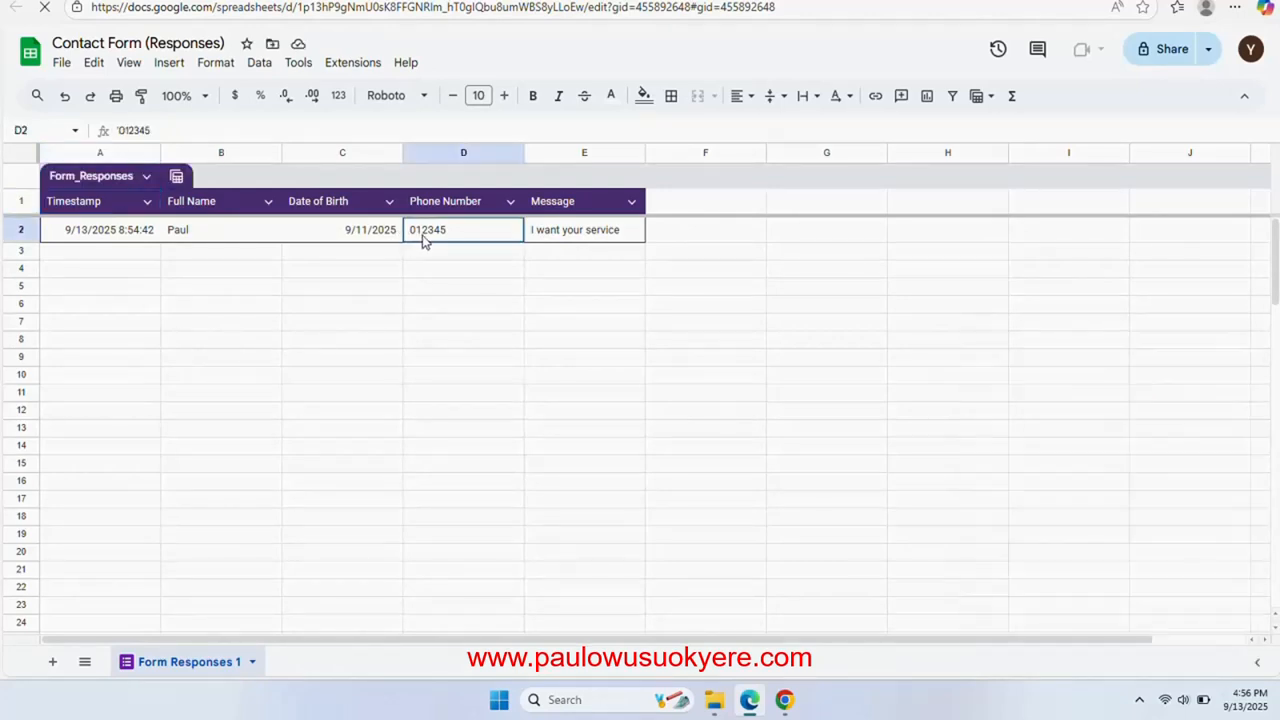
{"action": "left_click", "coordinate": [545, 243]}
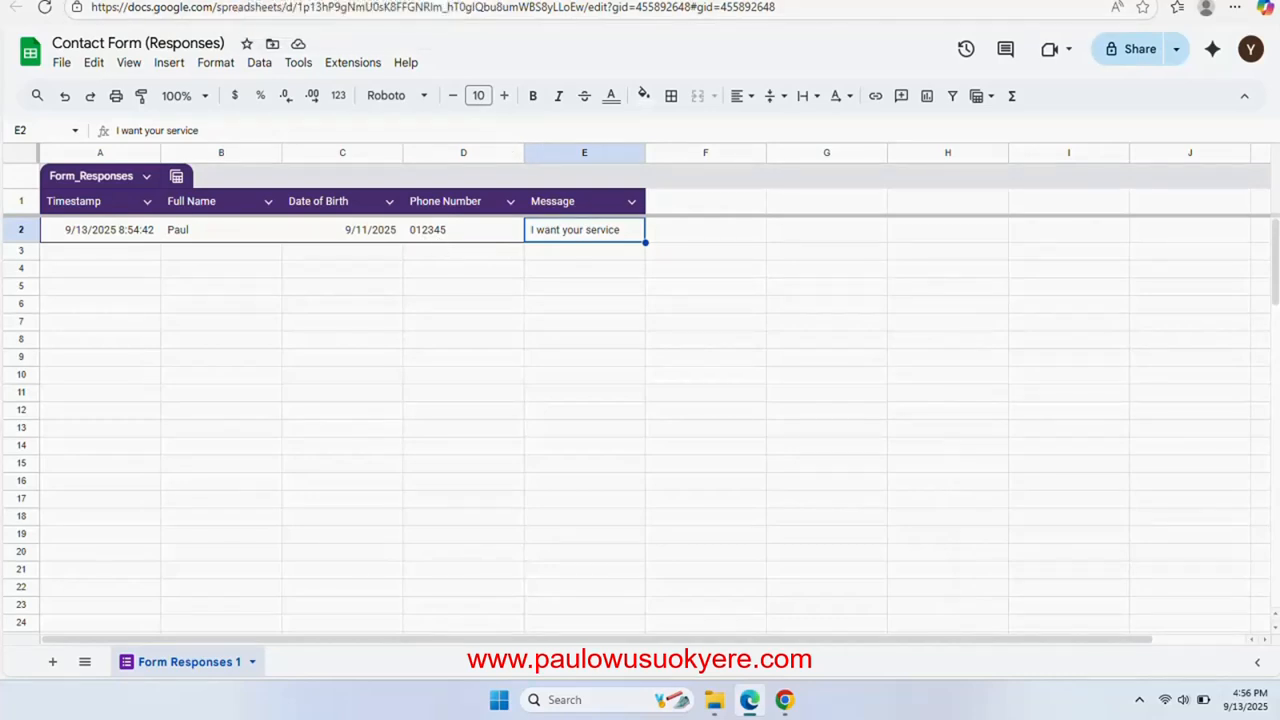
{"action": "key", "text": "ctrl+w"}
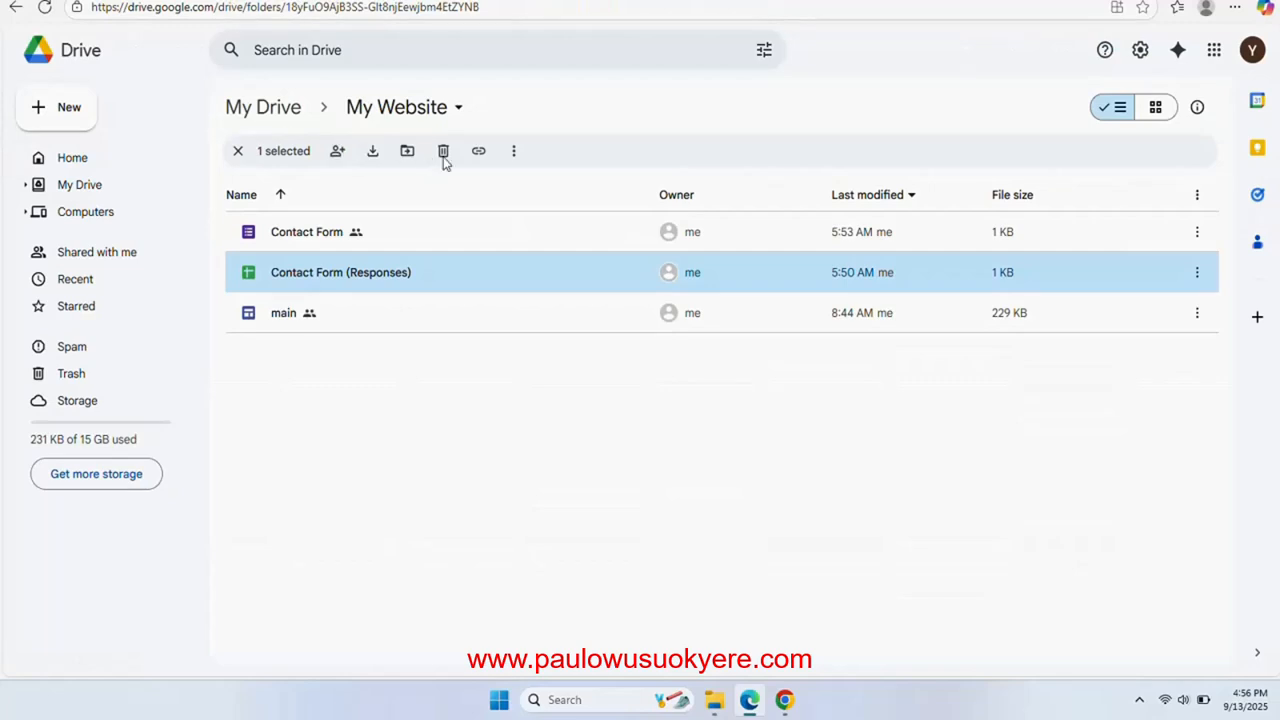
Go up to My Drive to see where the site files are stored and reopen the My Website folder.
{"action": "left_click", "coordinate": [324, 236]}
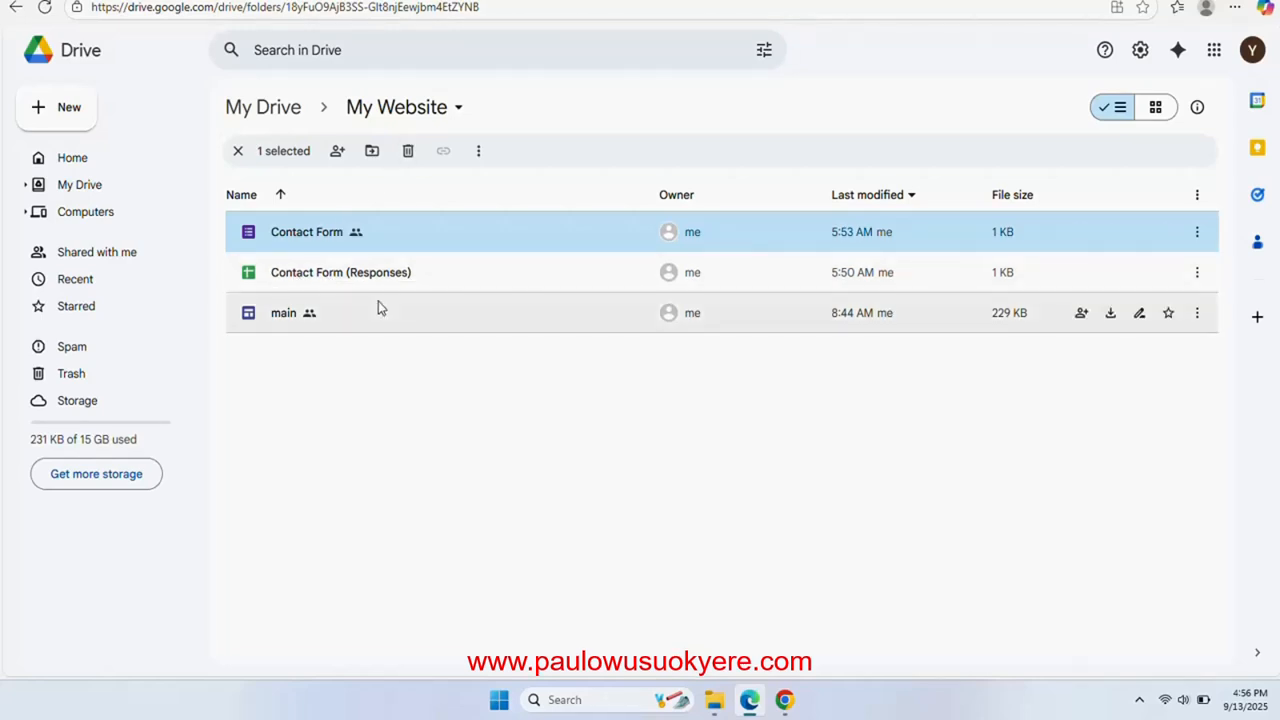
{"action": "left_click", "coordinate": [260, 114]}
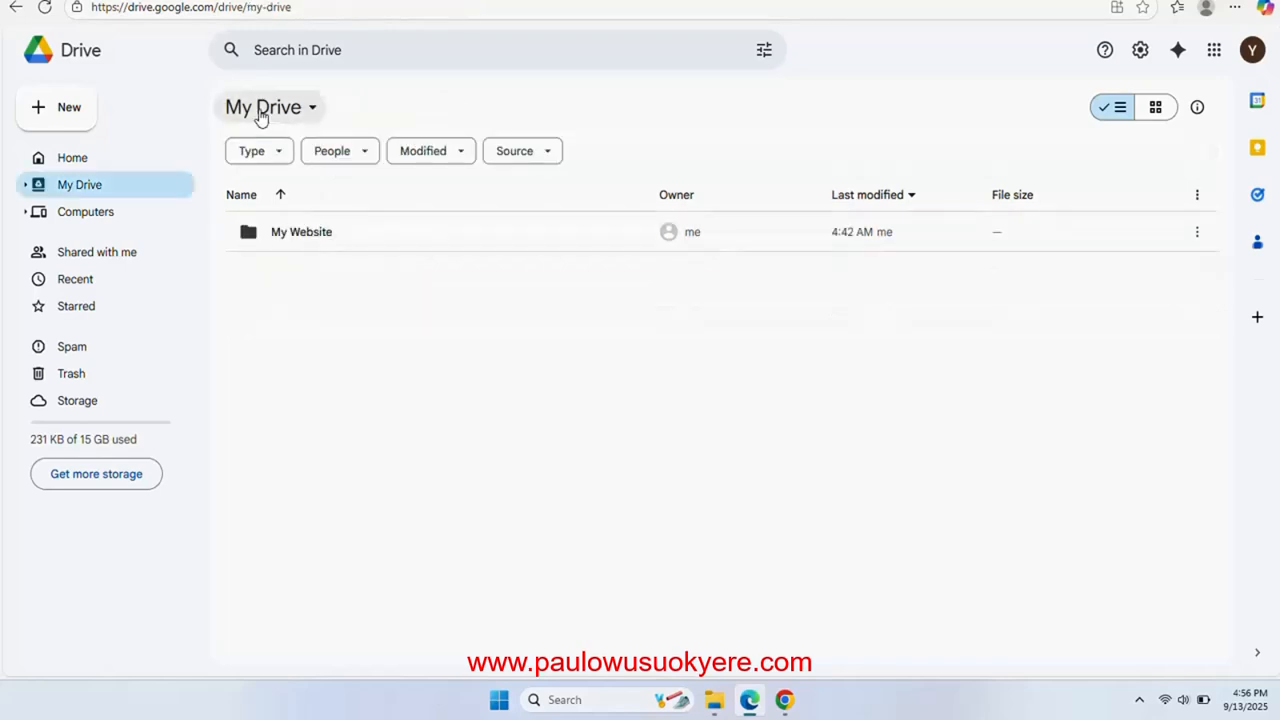
{"action": "double_click", "coordinate": [294, 241]}
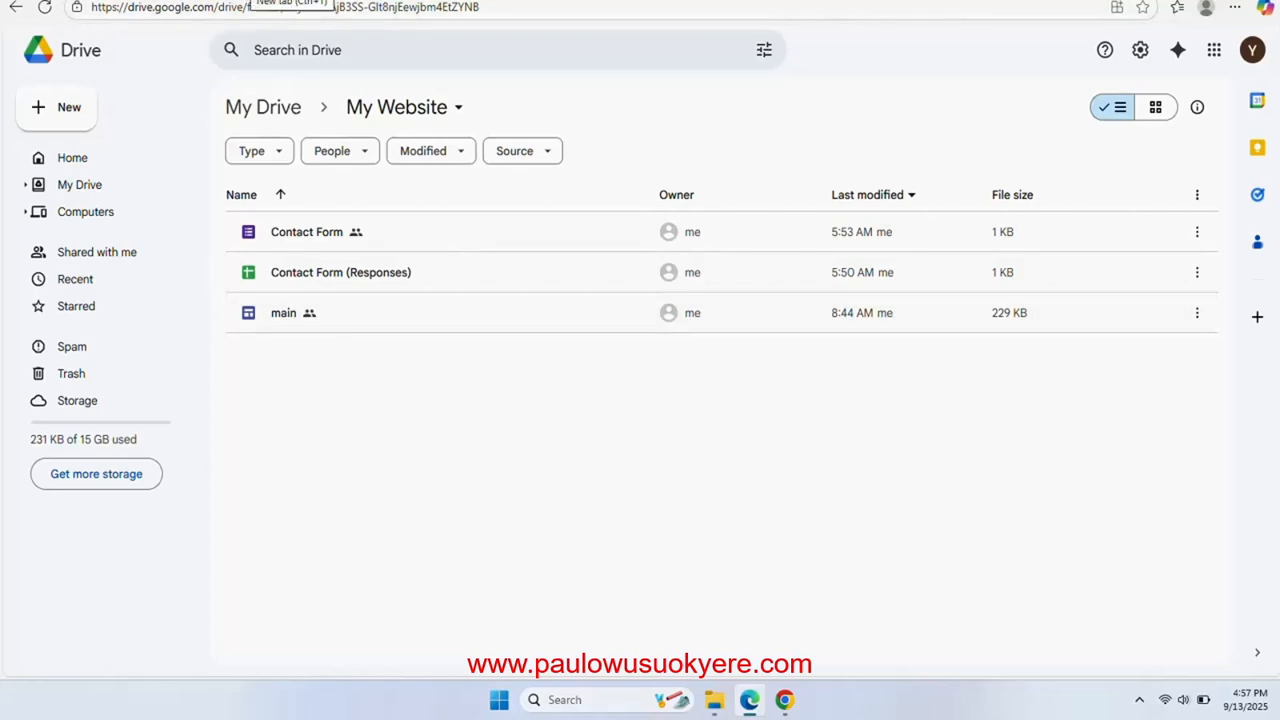
Open sites.google.com in a new browser tab to list the existing sites.
{"action": "left_click", "coordinate": [250, 0]}
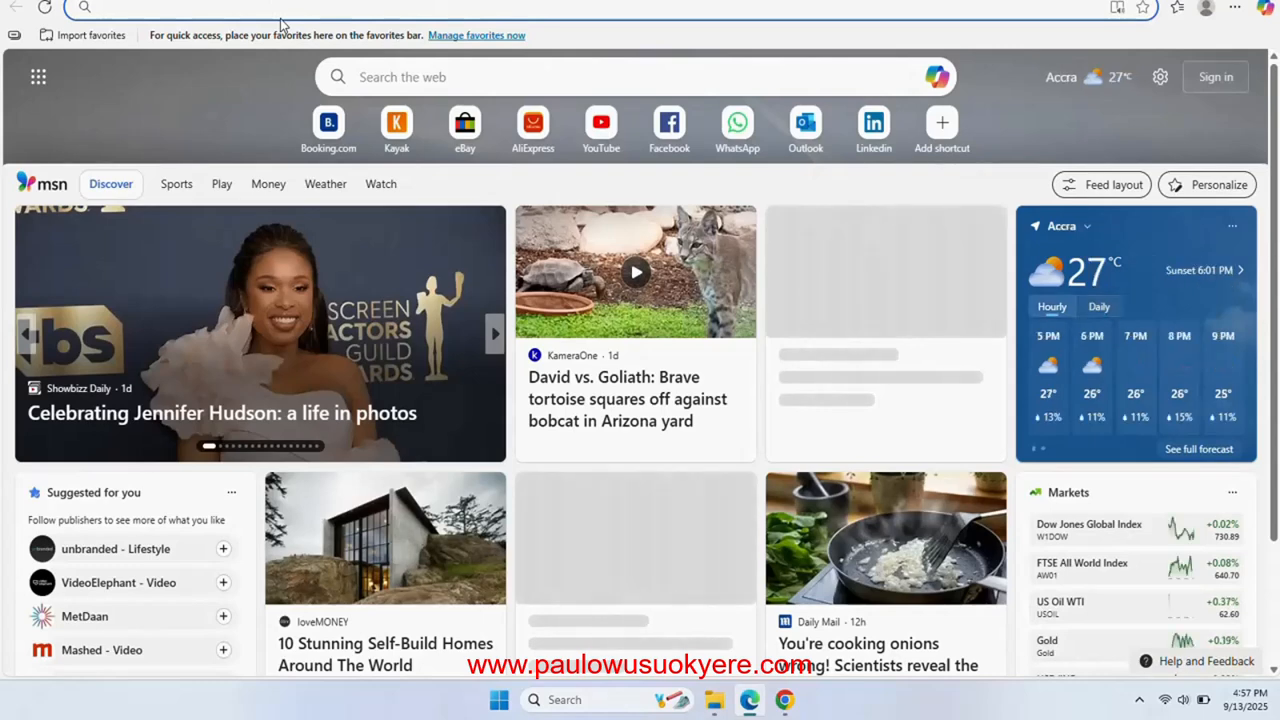
{"action": "type", "text": "sites"}
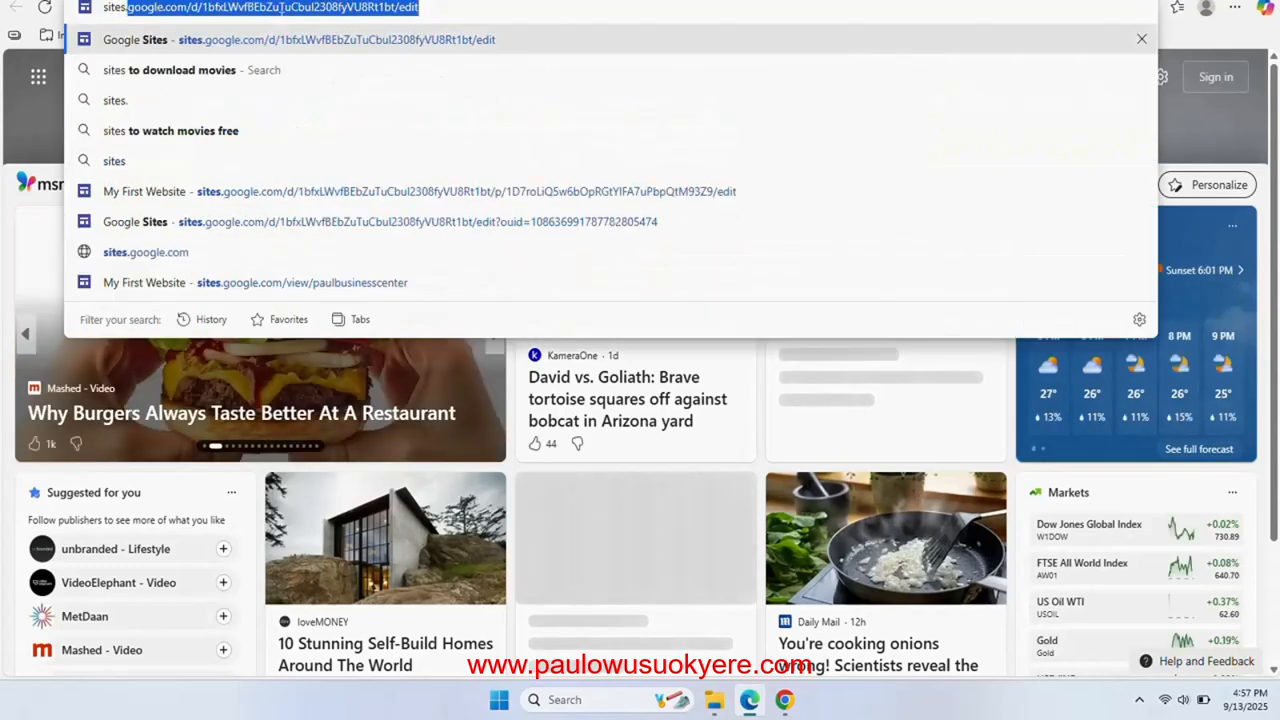
{"action": "type", "text": ".google"}
{"action": "type", "text": ".c"}
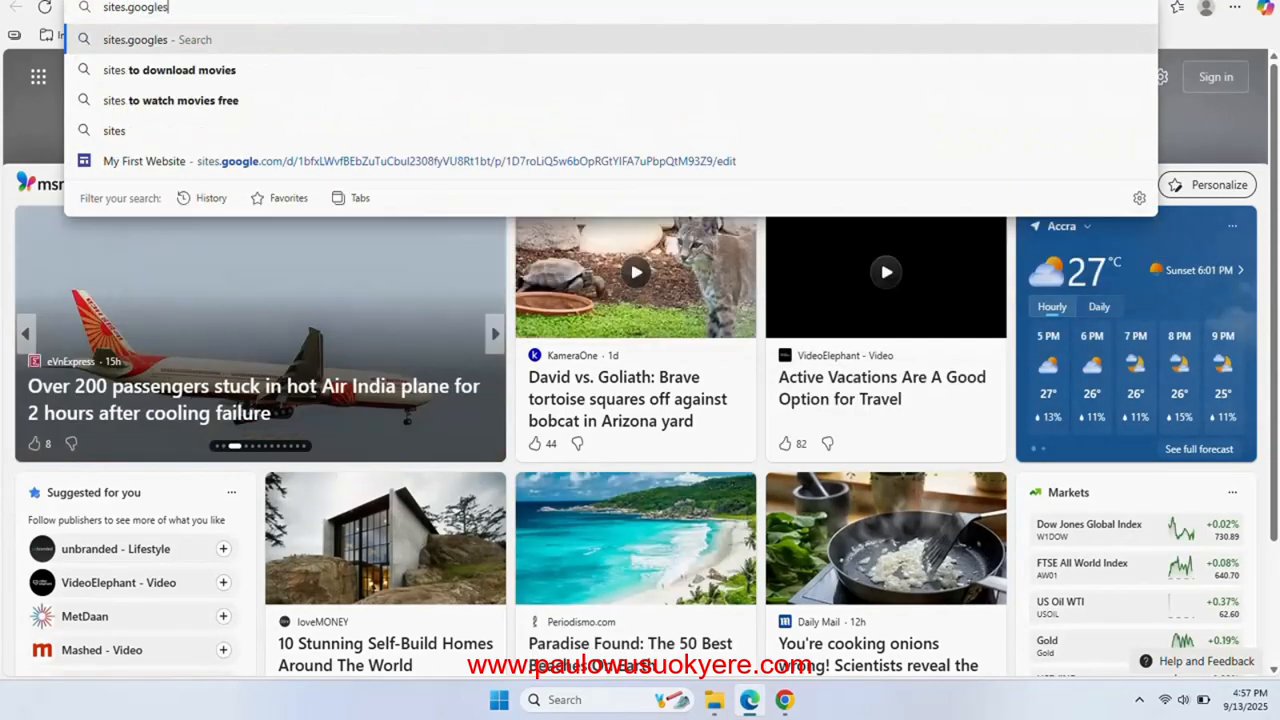
{"action": "type", "text": "om"}
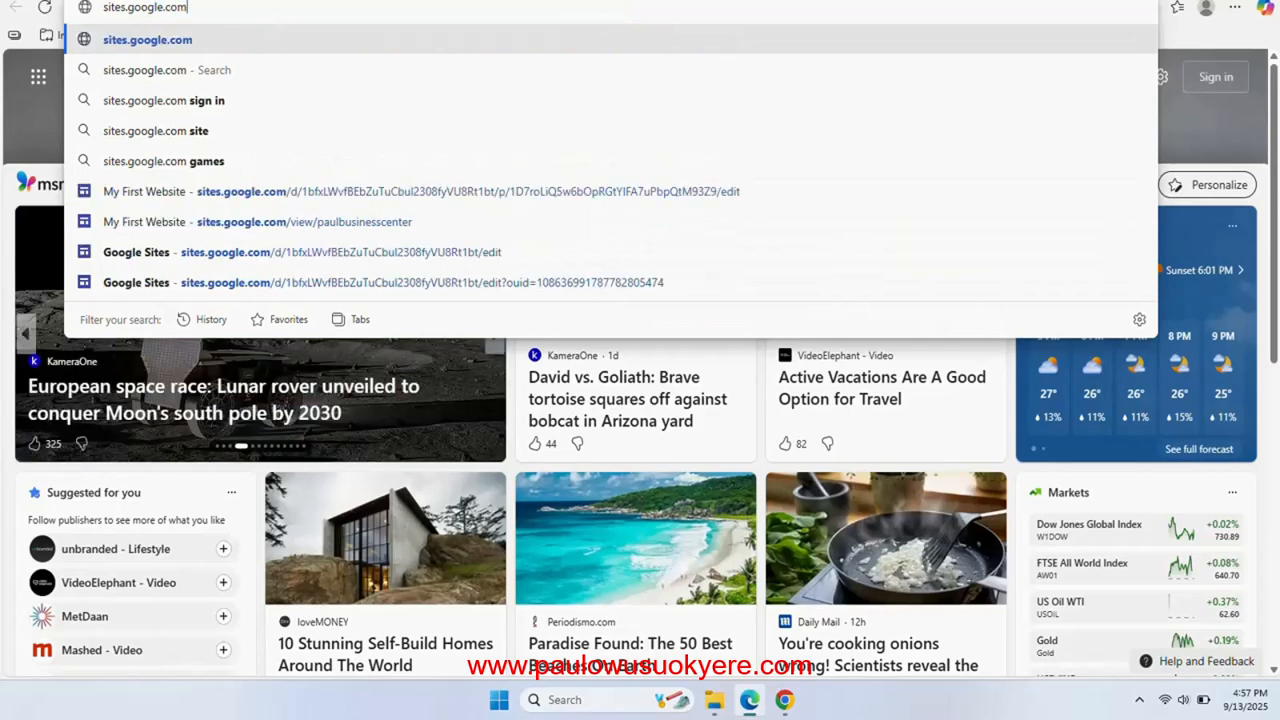
{"action": "key", "text": "ctrl+a"}
{"action": "key", "text": "Return"}
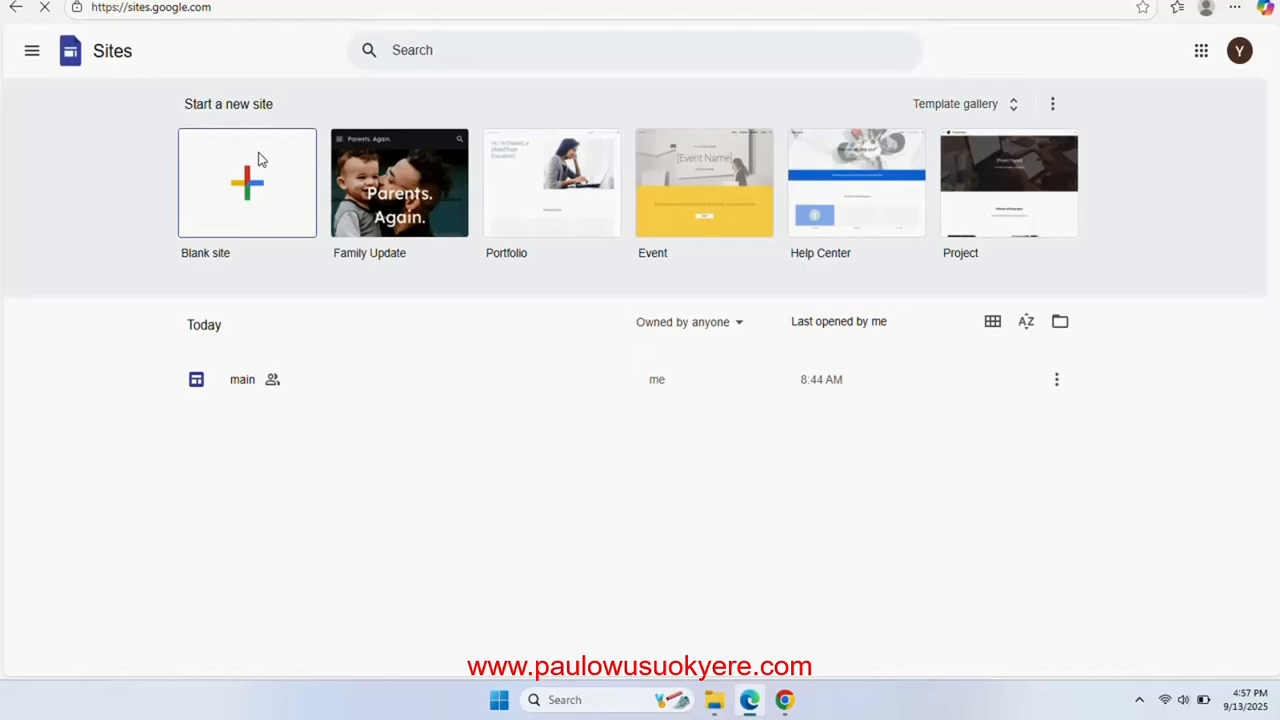
Open the main site from the Google Sites list, look at it in the editor, and close it.
{"action": "left_click", "coordinate": [253, 392]}
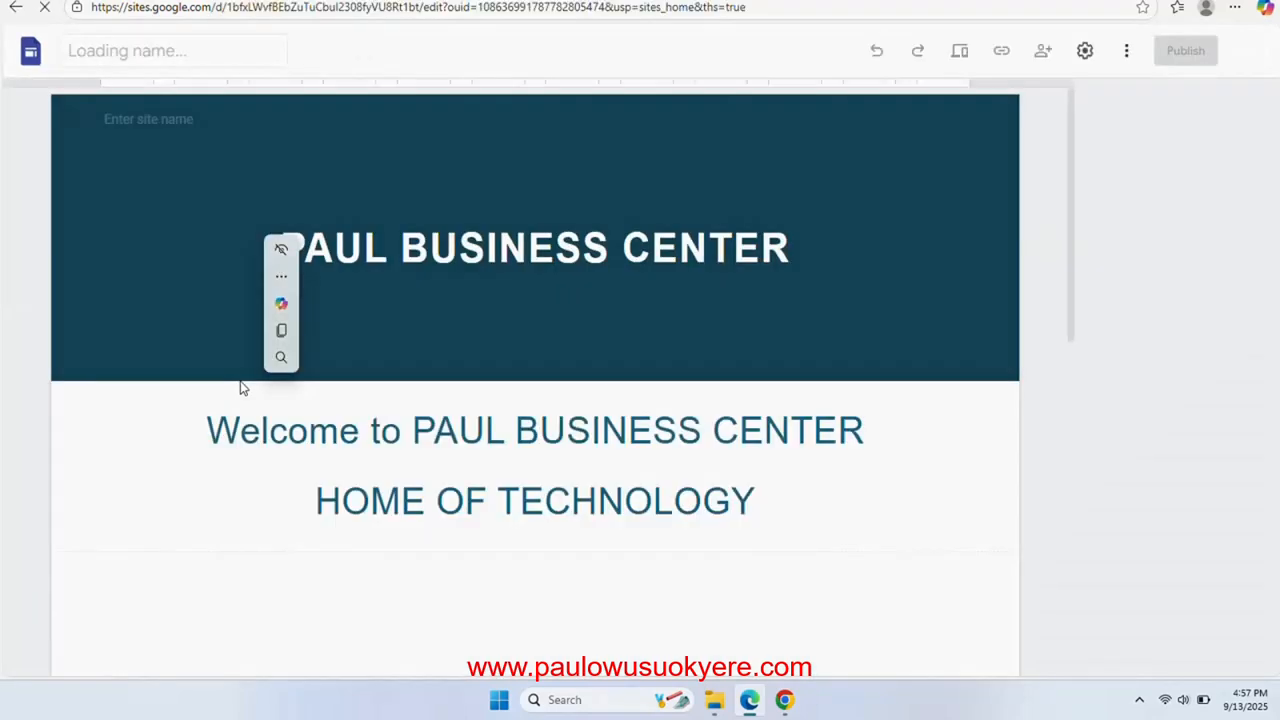
{"action": "mouse_move", "coordinate": [358, 260]}
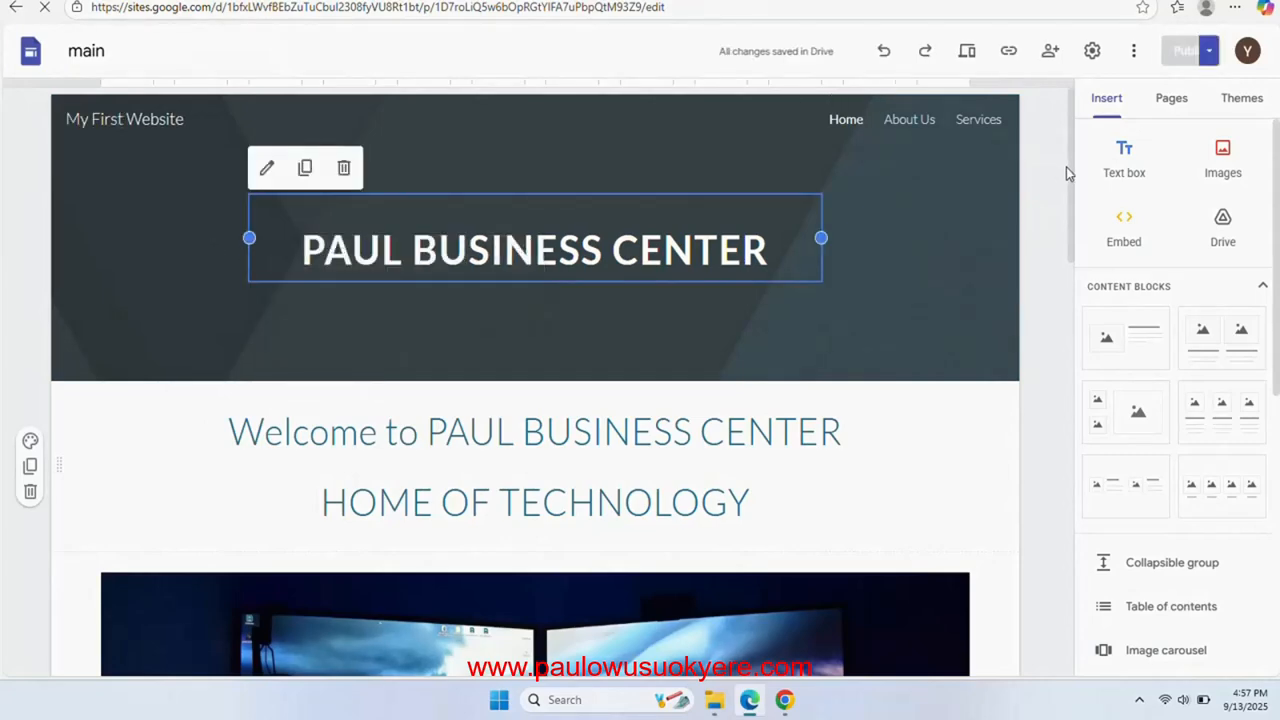
{"action": "left_click_drag", "start_coordinate": [1072, 175], "coordinate": [1021, 165]}
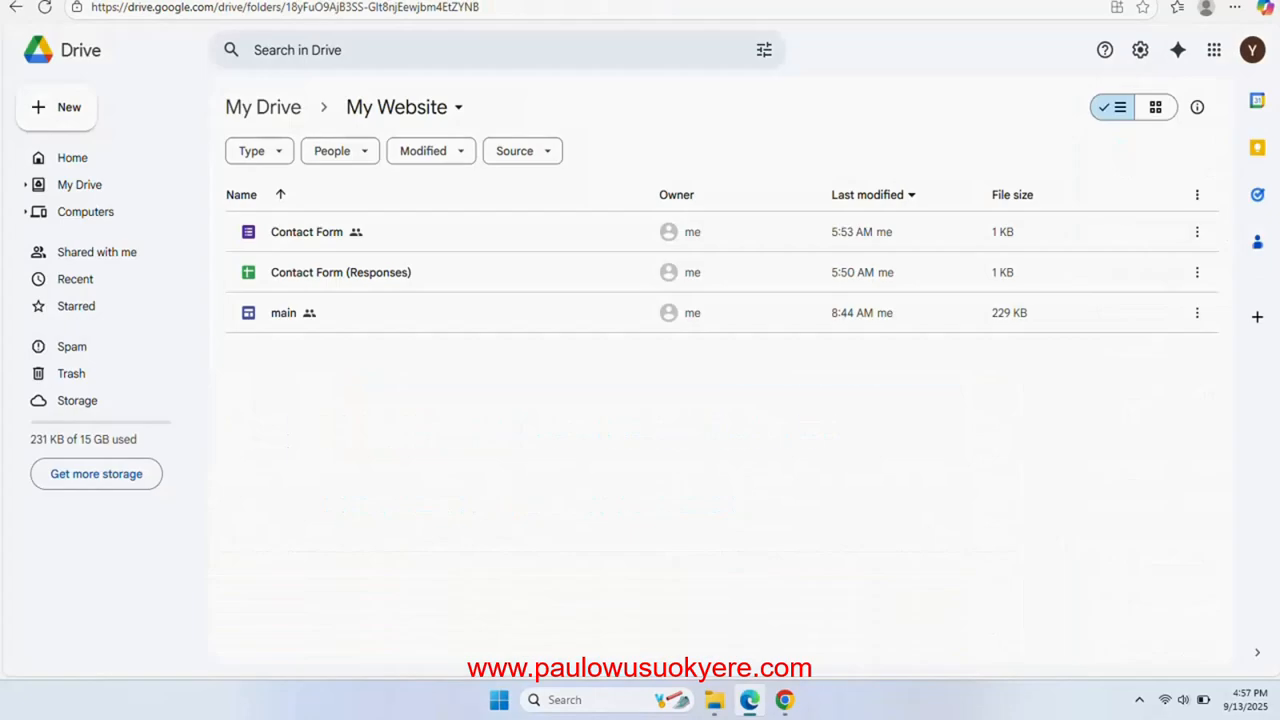
Open sites.google.com again in a new tab, view the Blank site option for starting a new site, and close the tab.
{"action": "key", "text": "ctrl+t"}
{"action": "type", "text": "sites.google.com"}
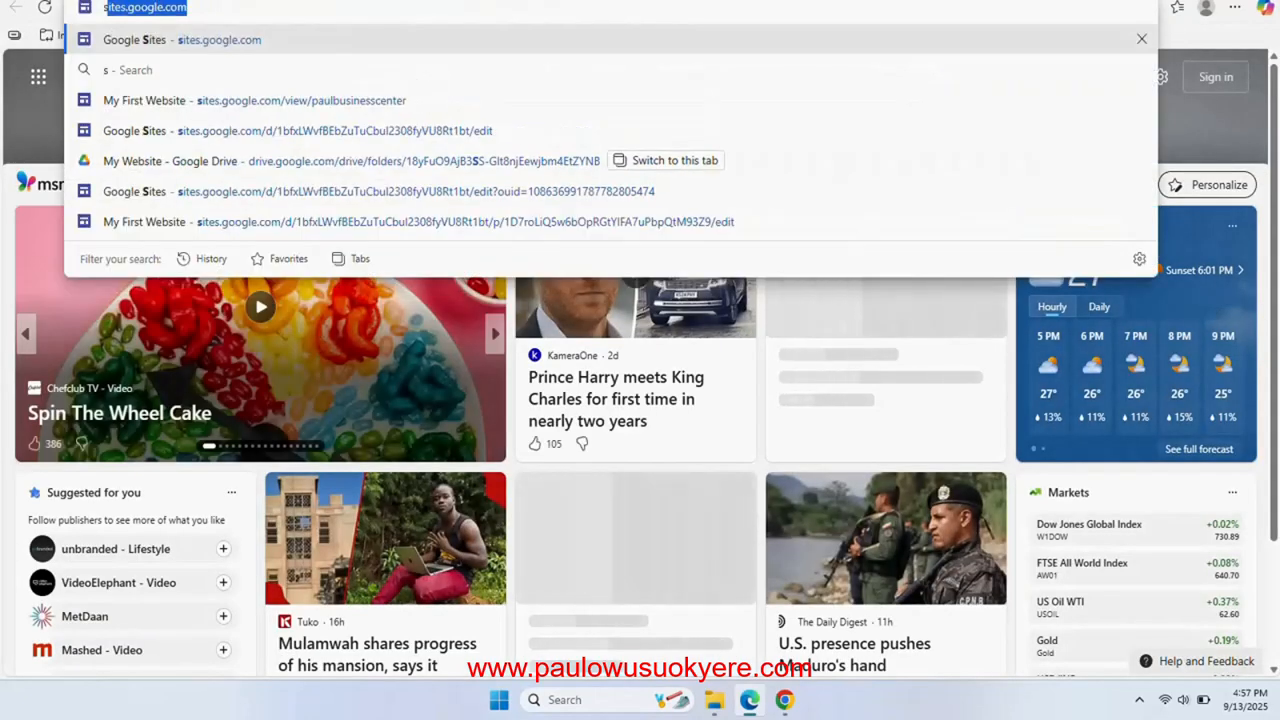
{"action": "key", "text": "Return"}
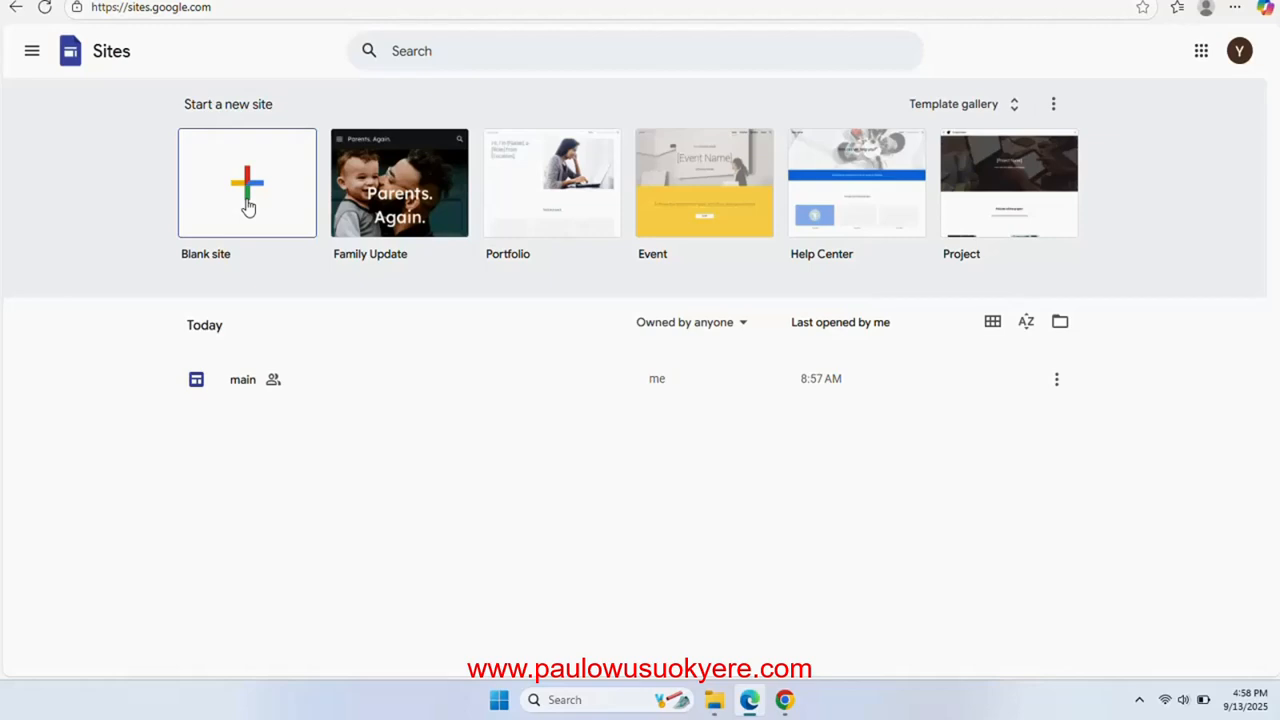
{"action": "left_click", "coordinate": [200, 1]}
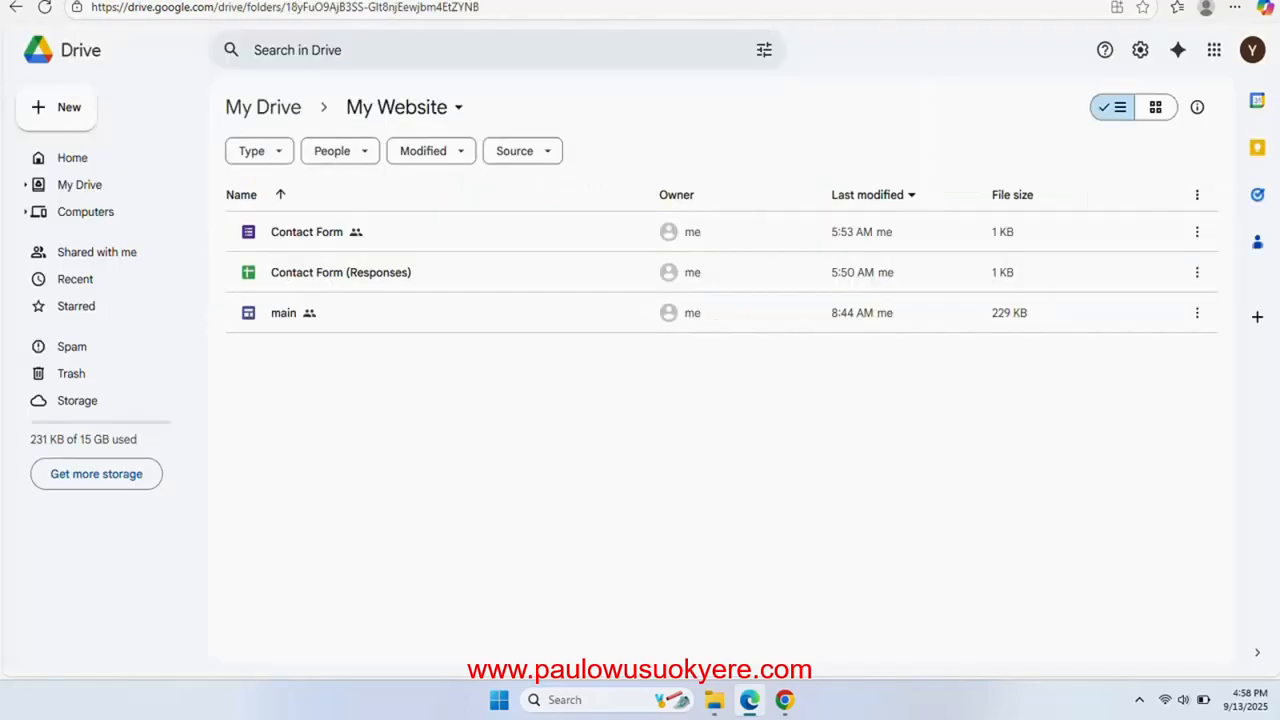
Show the top level of My Drive and open drive.google.com in a new browser tab.
{"action": "left_click", "coordinate": [268, 106]}
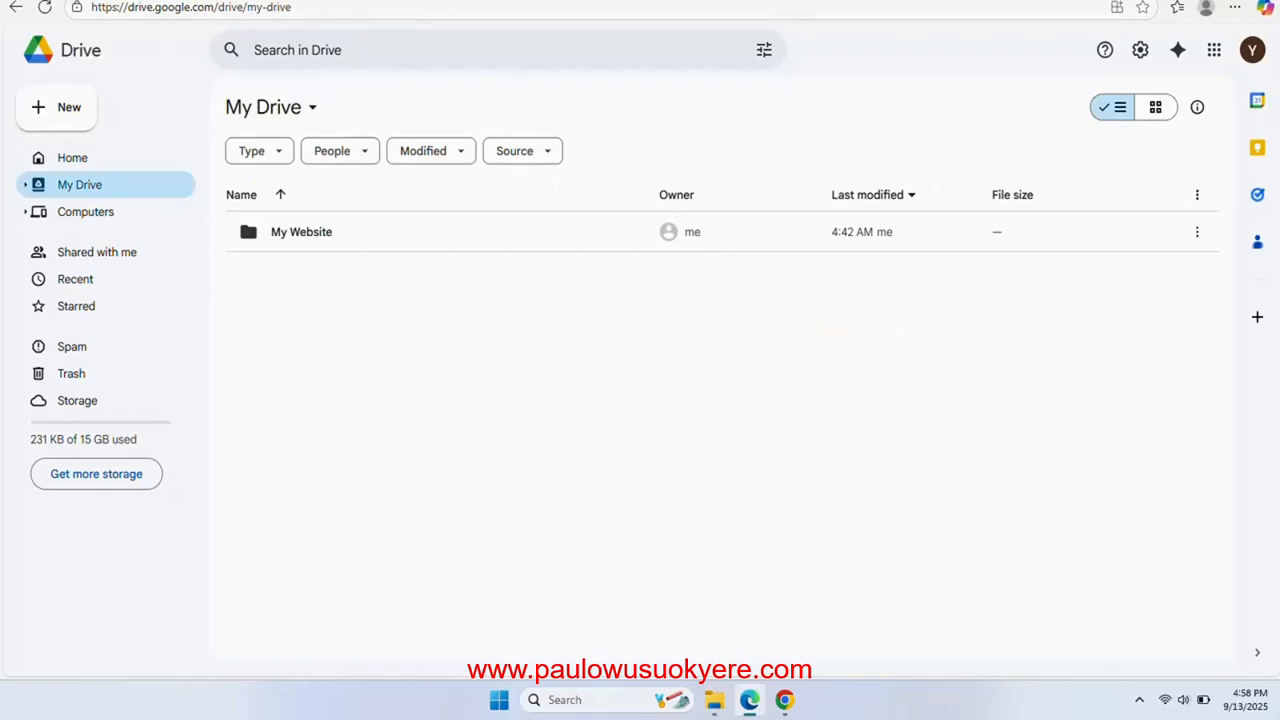
{"action": "left_click", "coordinate": [140, 1]}
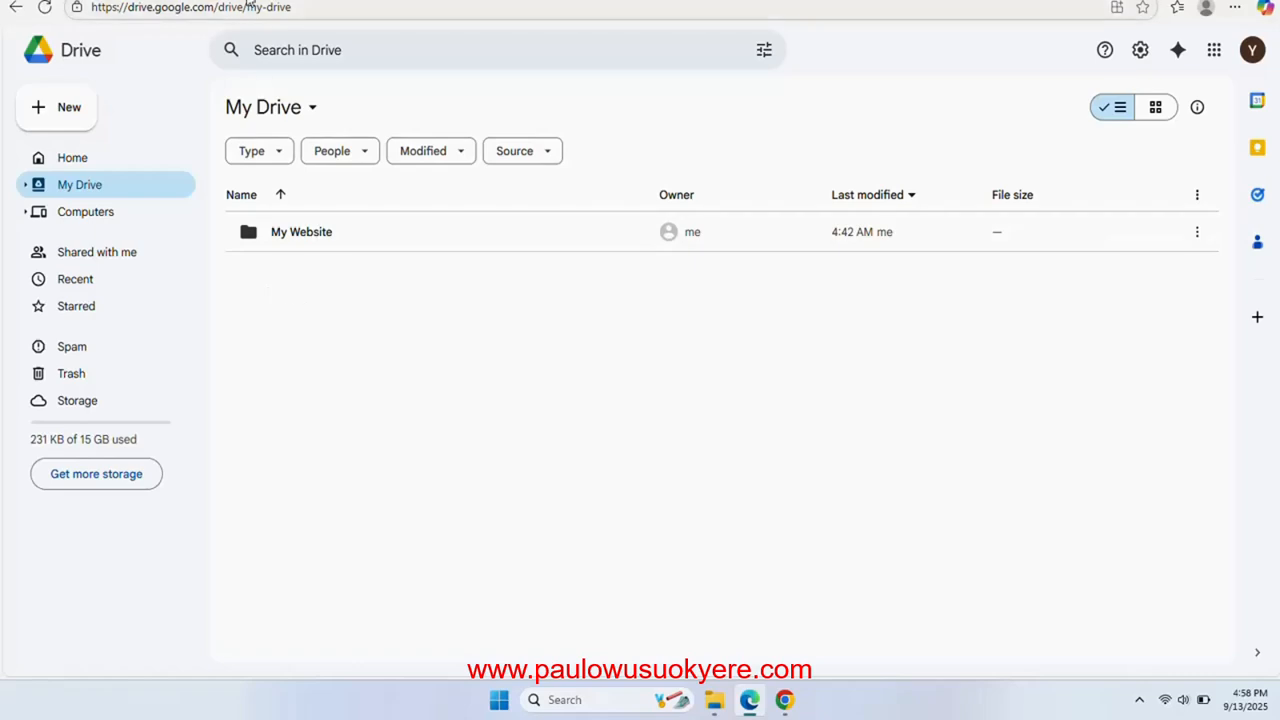
{"action": "left_click", "coordinate": [254, 0]}
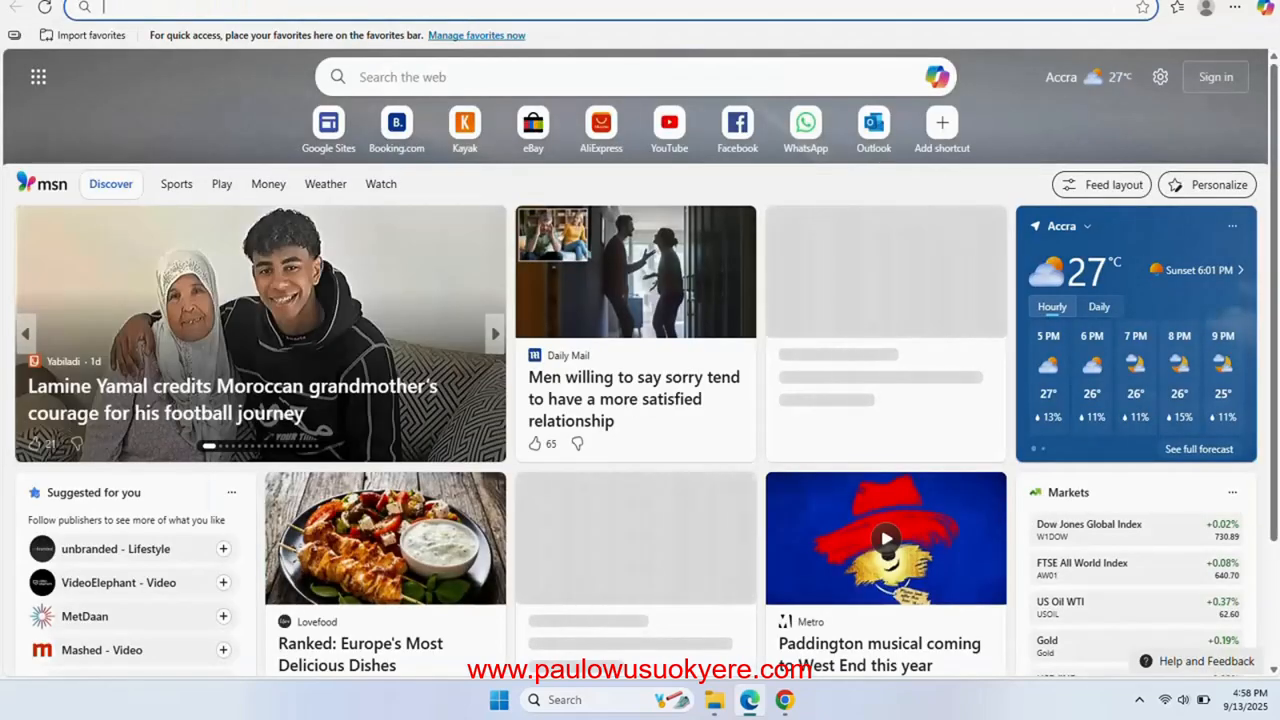
{"action": "type", "text": "drive.google.com"}
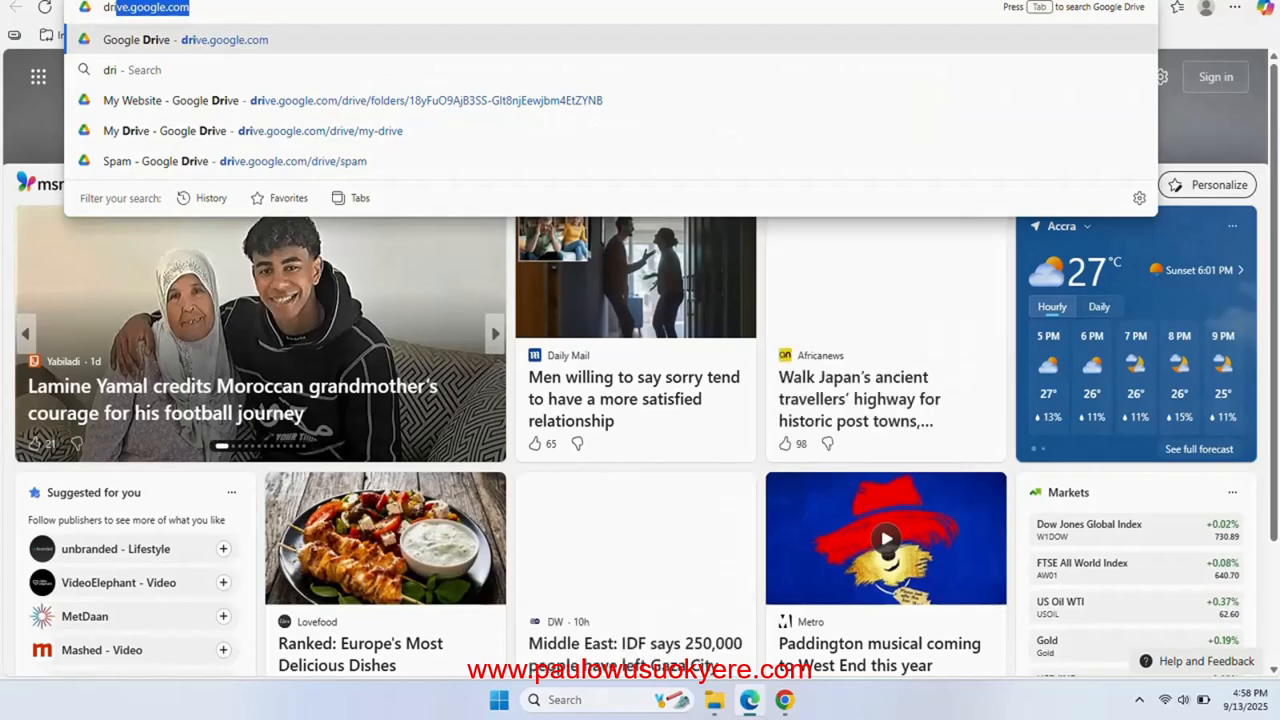
{"action": "key", "text": "Right"}
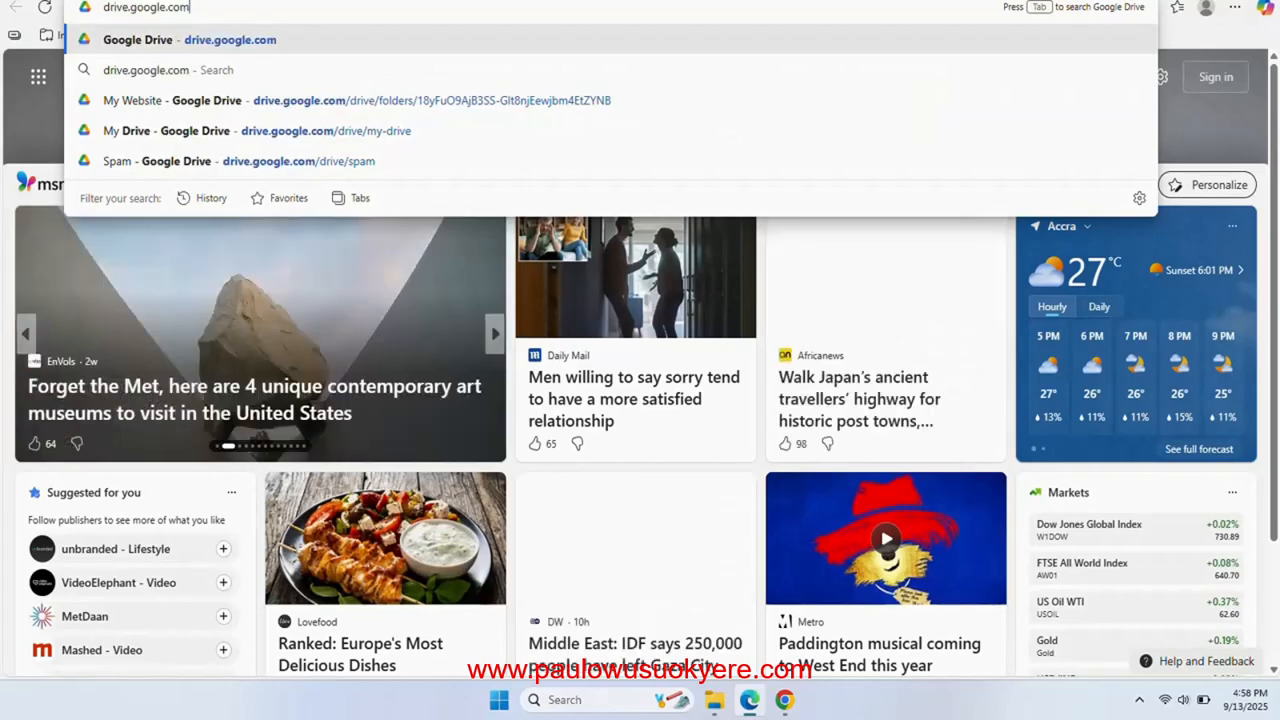
{"action": "key", "text": "Return"}
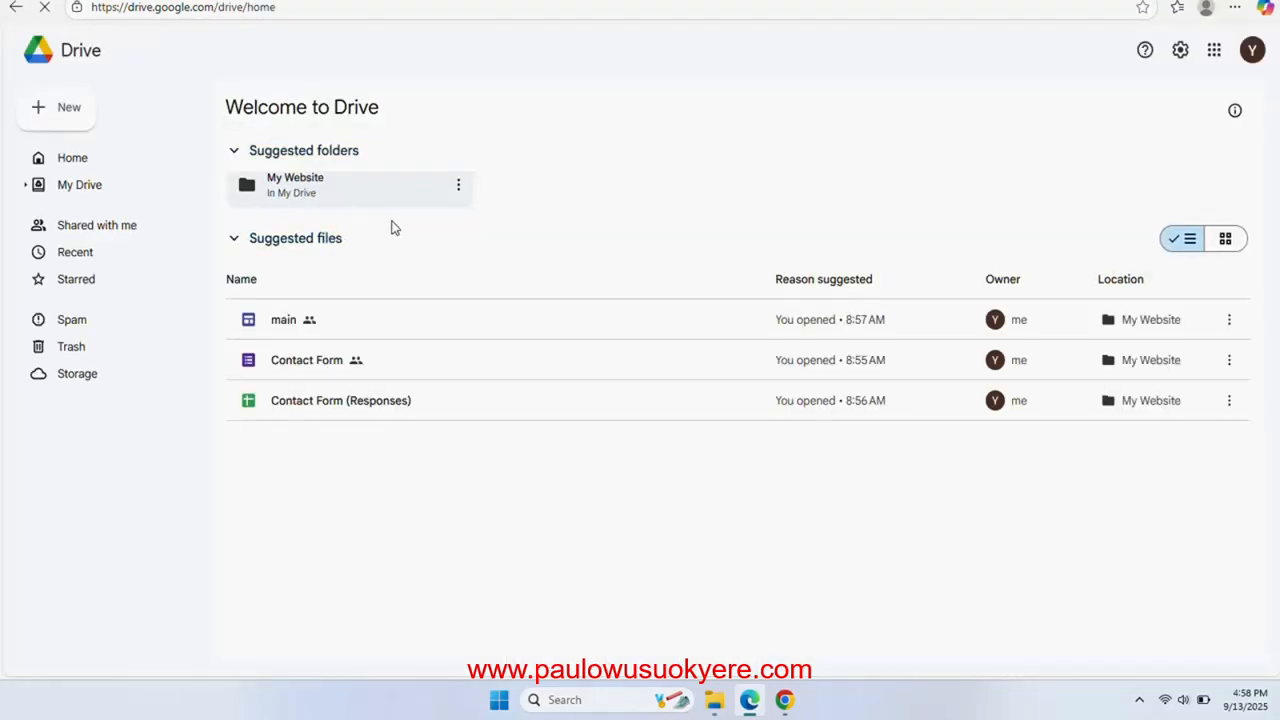
Create a new folder named 1 at the top level of My Drive.
{"action": "left_click", "coordinate": [214, 160]}
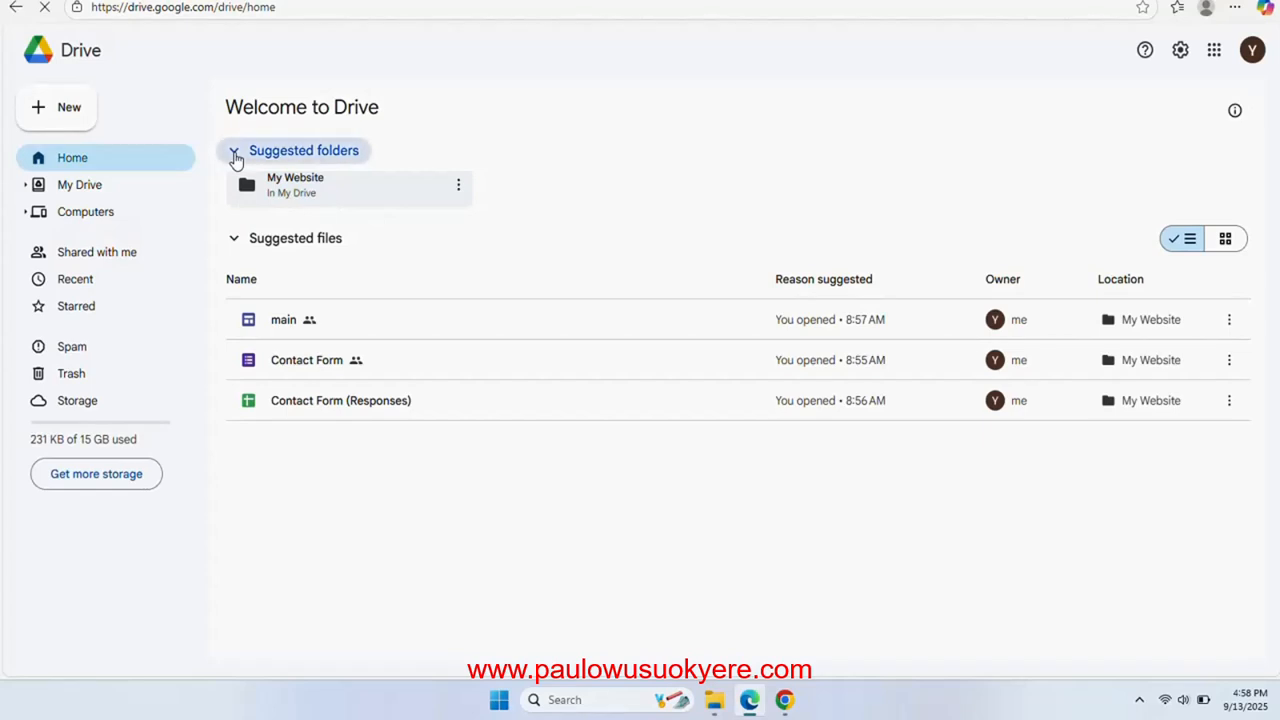
{"action": "left_click", "coordinate": [86, 190]}
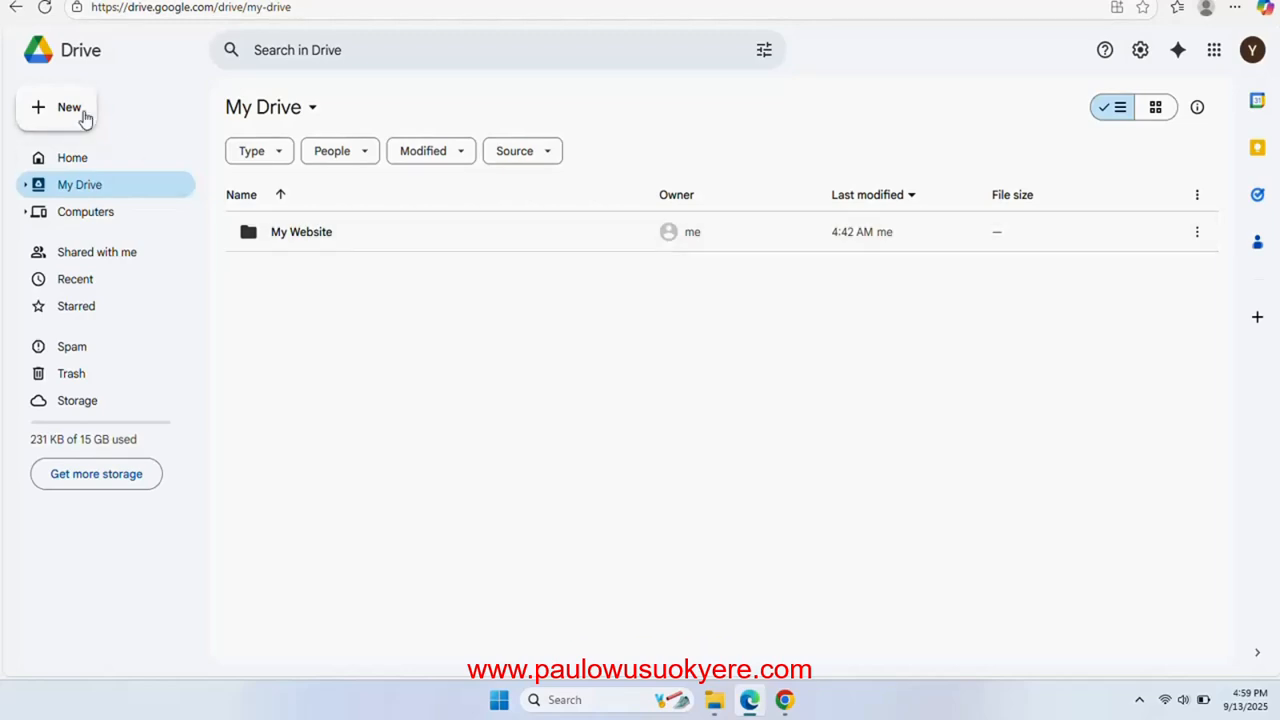
{"action": "left_click", "coordinate": [46, 116]}
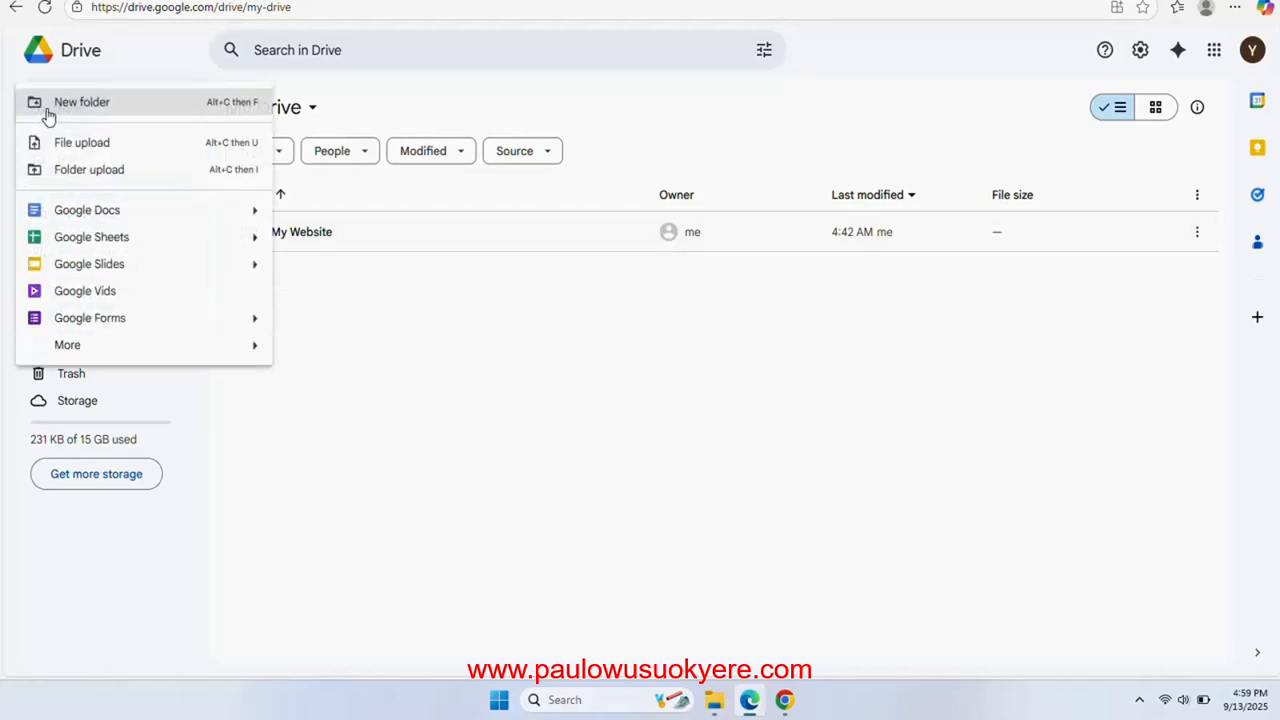
{"action": "left_click", "coordinate": [74, 110]}
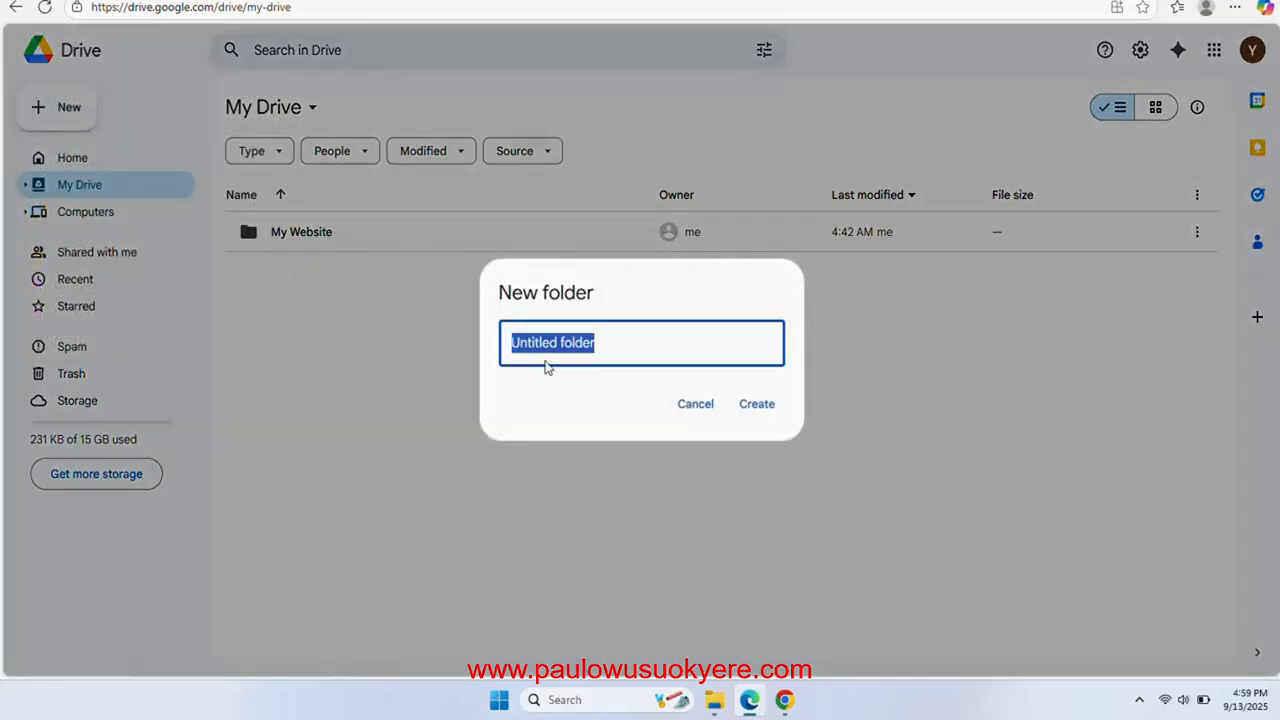
{"action": "type", "text": "1"}
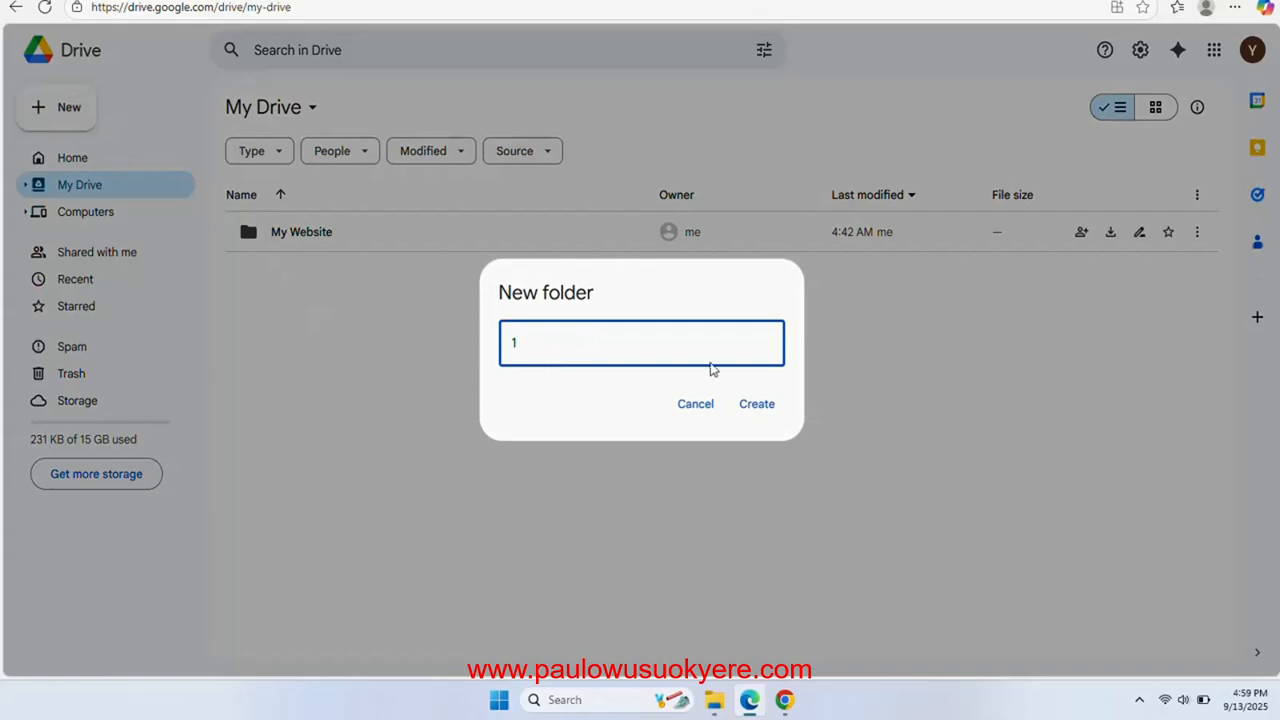
{"action": "left_click", "coordinate": [740, 403]}
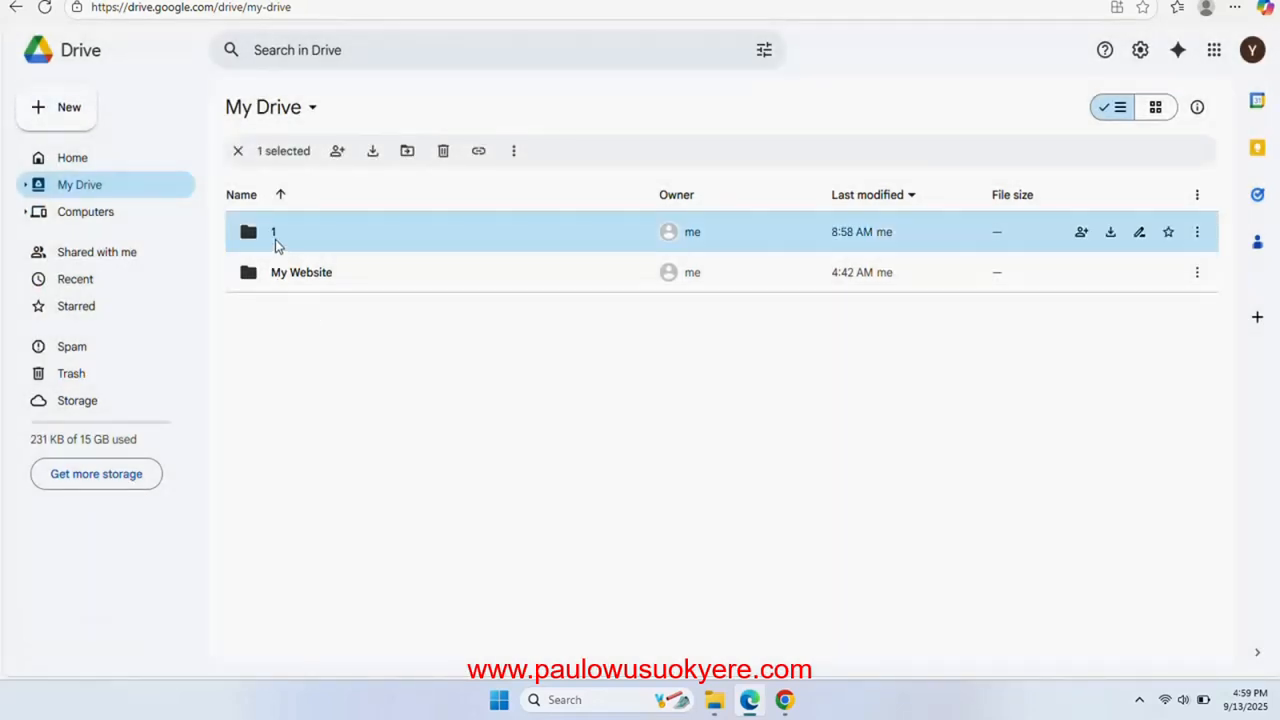
Open folder 1, view the Google Sites option among the new item types, and dismiss it without creating a site.
{"action": "double_click", "coordinate": [275, 239]}
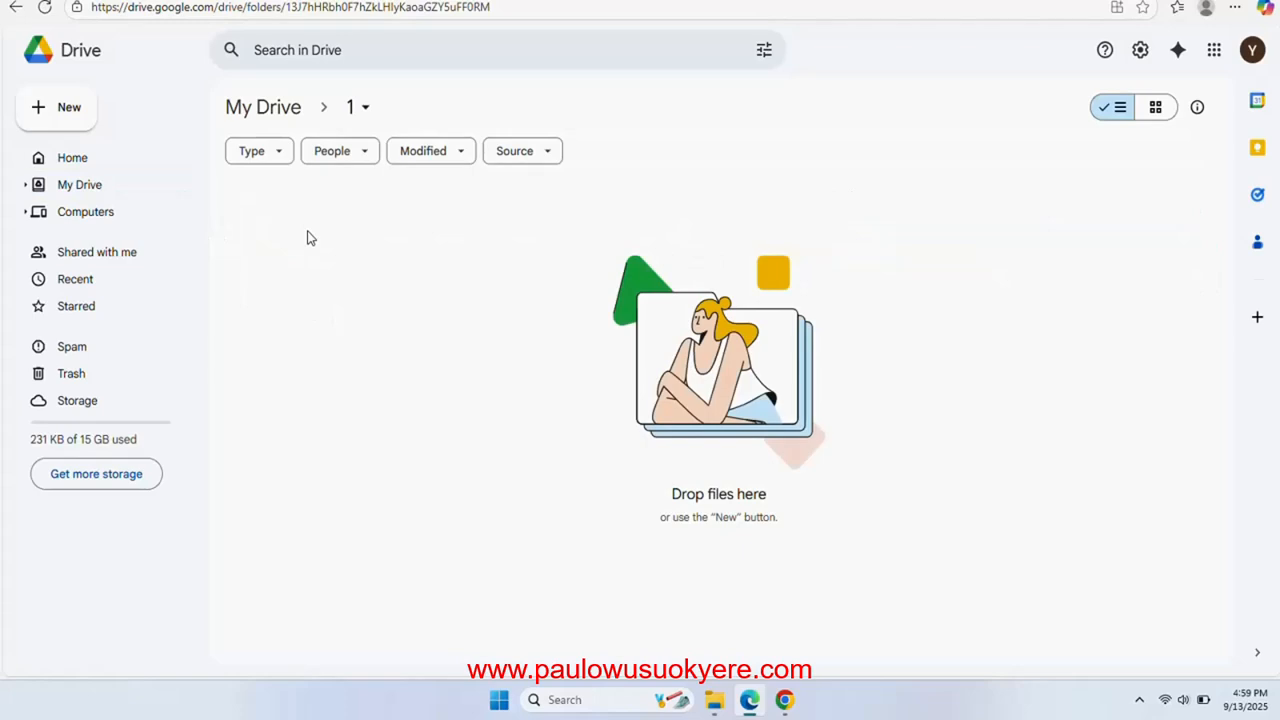
{"action": "left_click", "coordinate": [47, 120]}
{"action": "left_click", "coordinate": [356, 244]}
{"action": "left_click", "coordinate": [47, 118]}
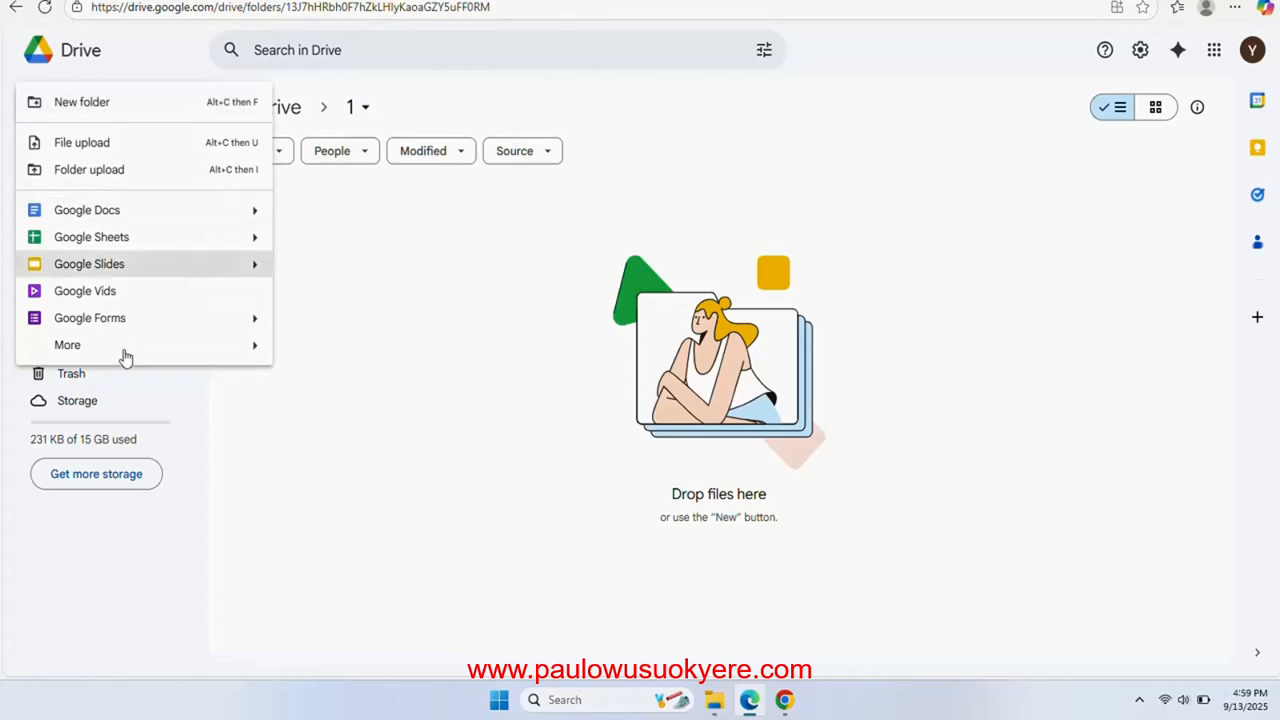
{"action": "mouse_move", "coordinate": [131, 355]}
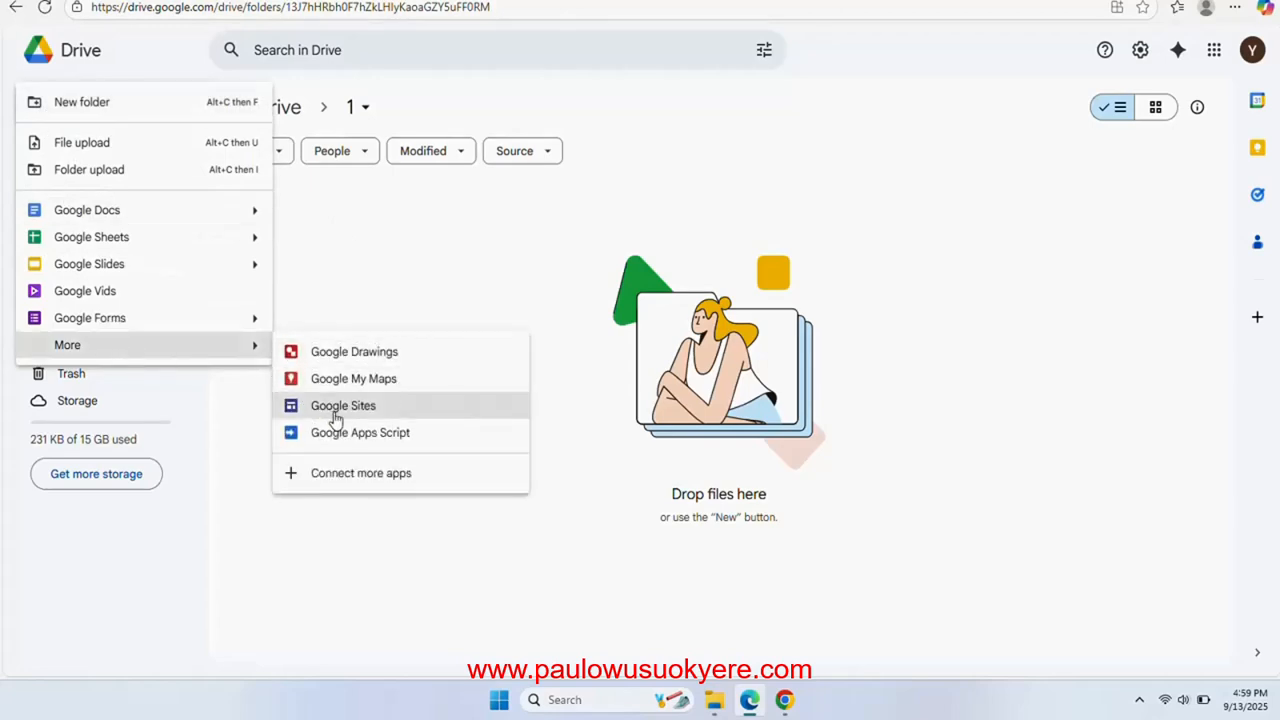
{"action": "left_click", "coordinate": [329, 303]}
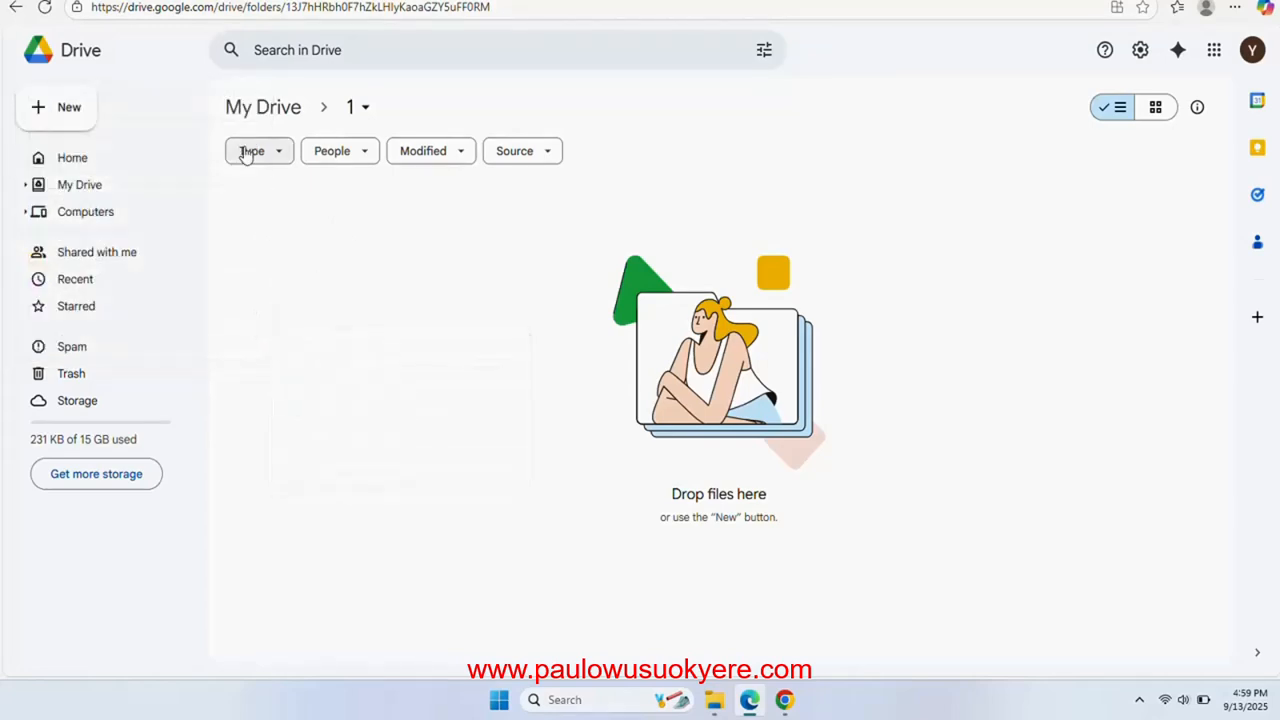
Move folder 1 from My Drive to the trash and empty the trash permanently.
{"action": "left_click", "coordinate": [240, 112]}
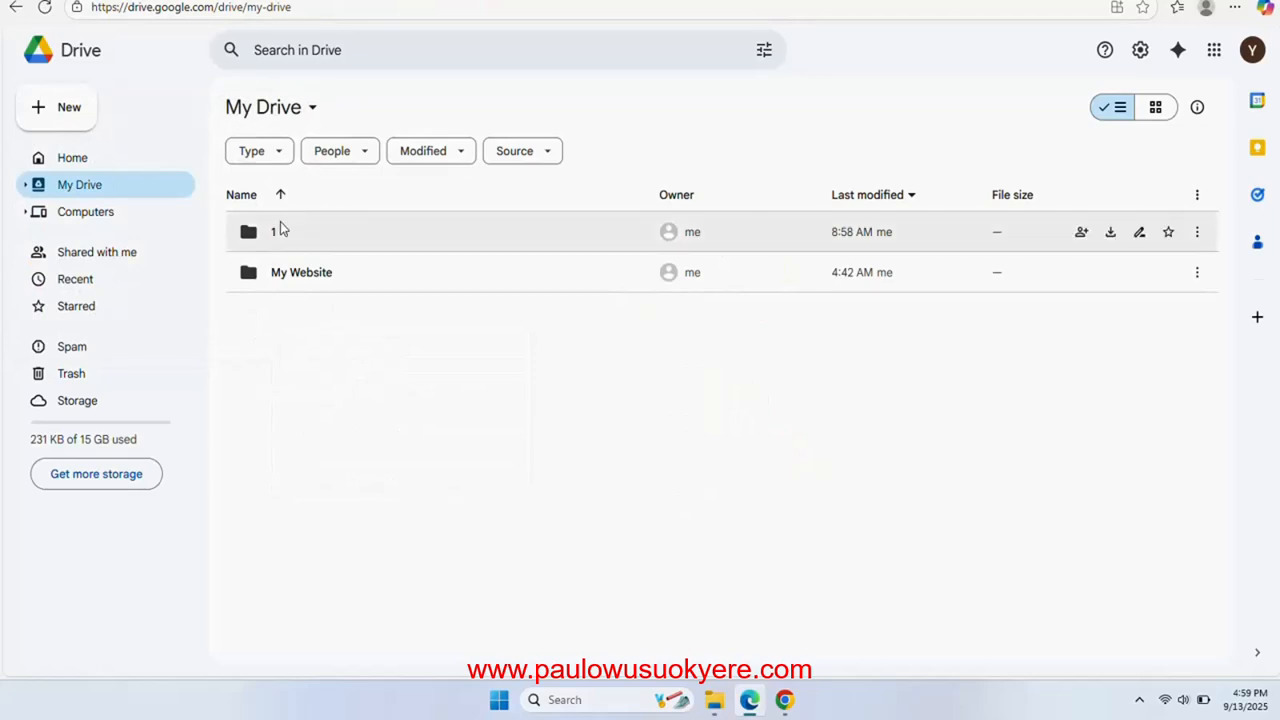
{"action": "left_click", "coordinate": [277, 234]}
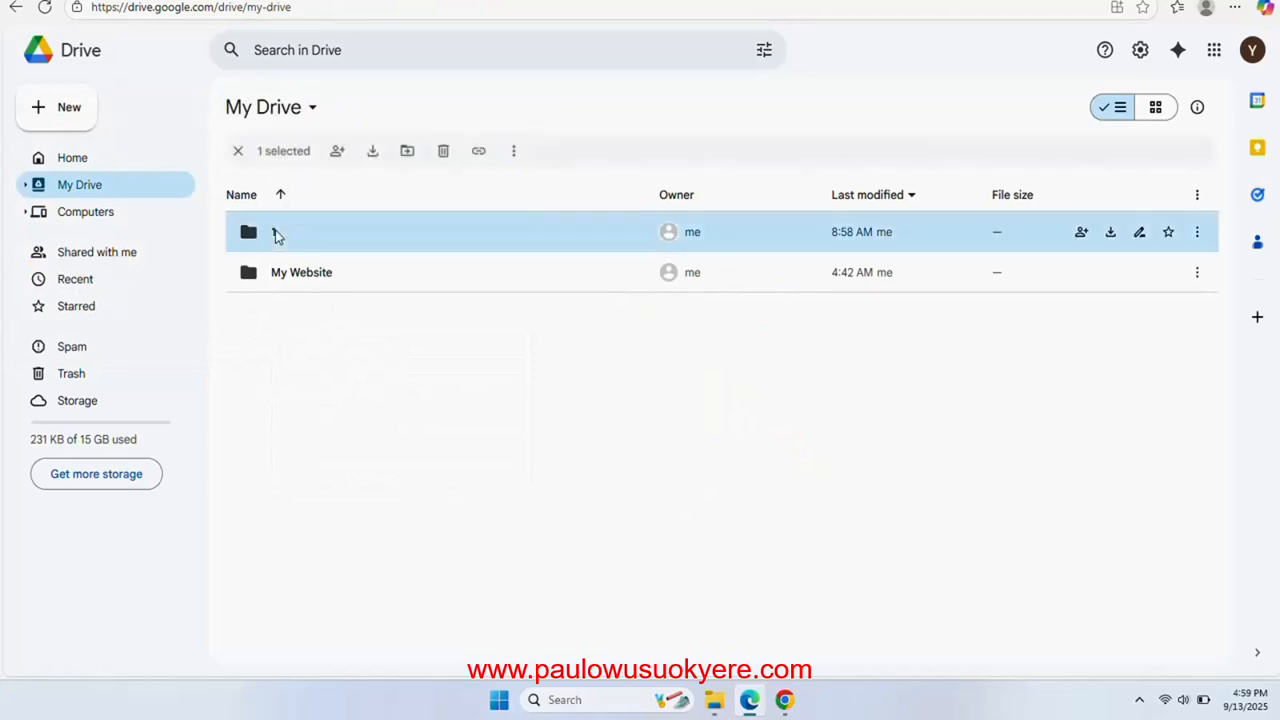
{"action": "left_click", "coordinate": [443, 155]}
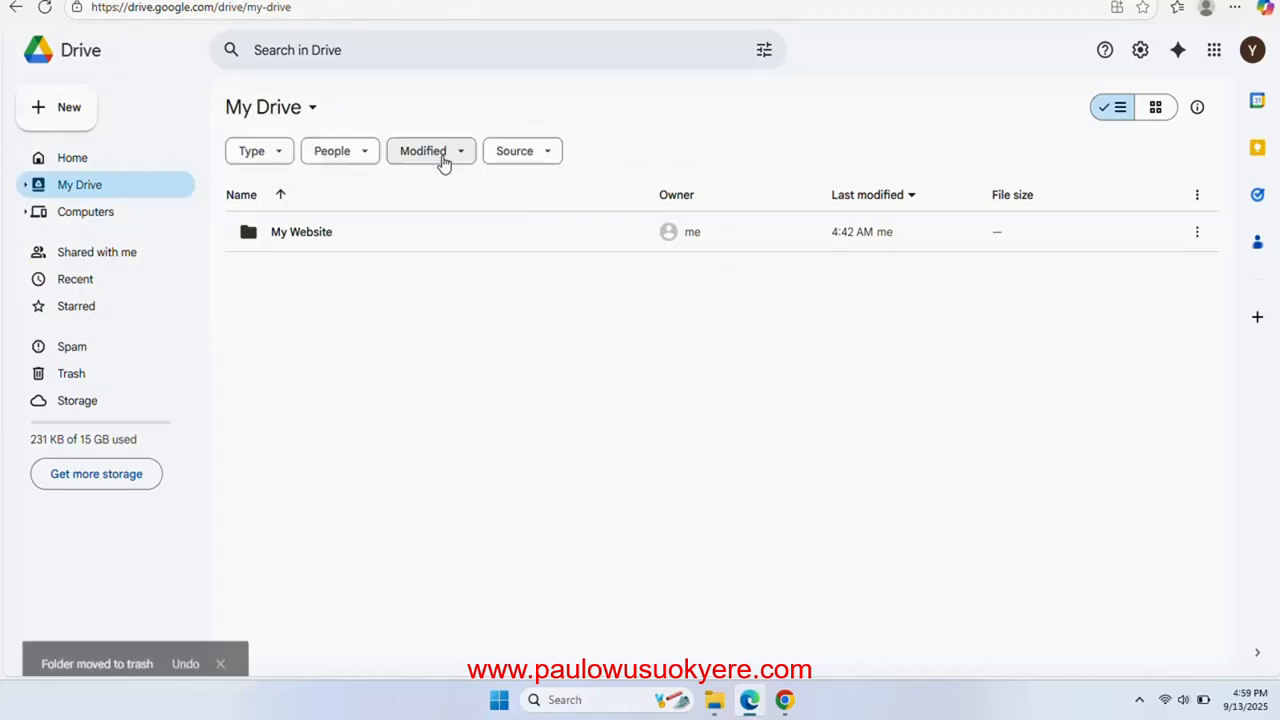
{"action": "left_click", "coordinate": [67, 380]}
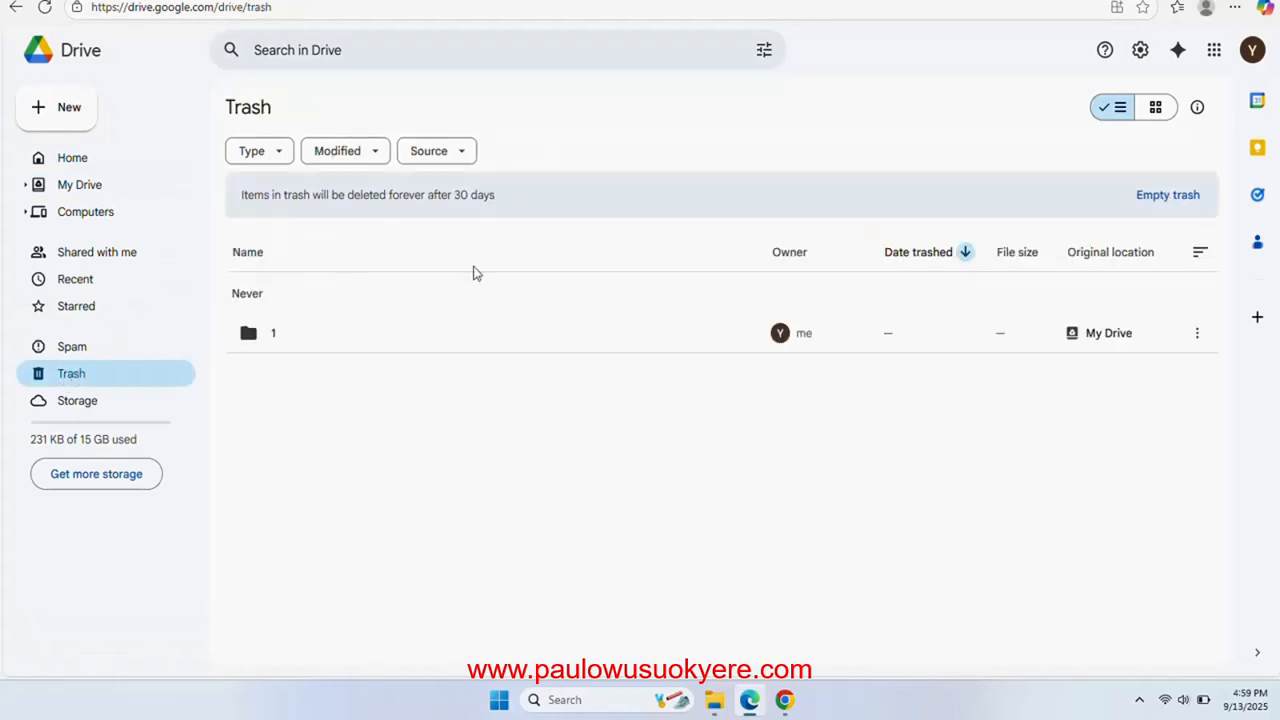
{"action": "left_click", "coordinate": [1166, 195]}
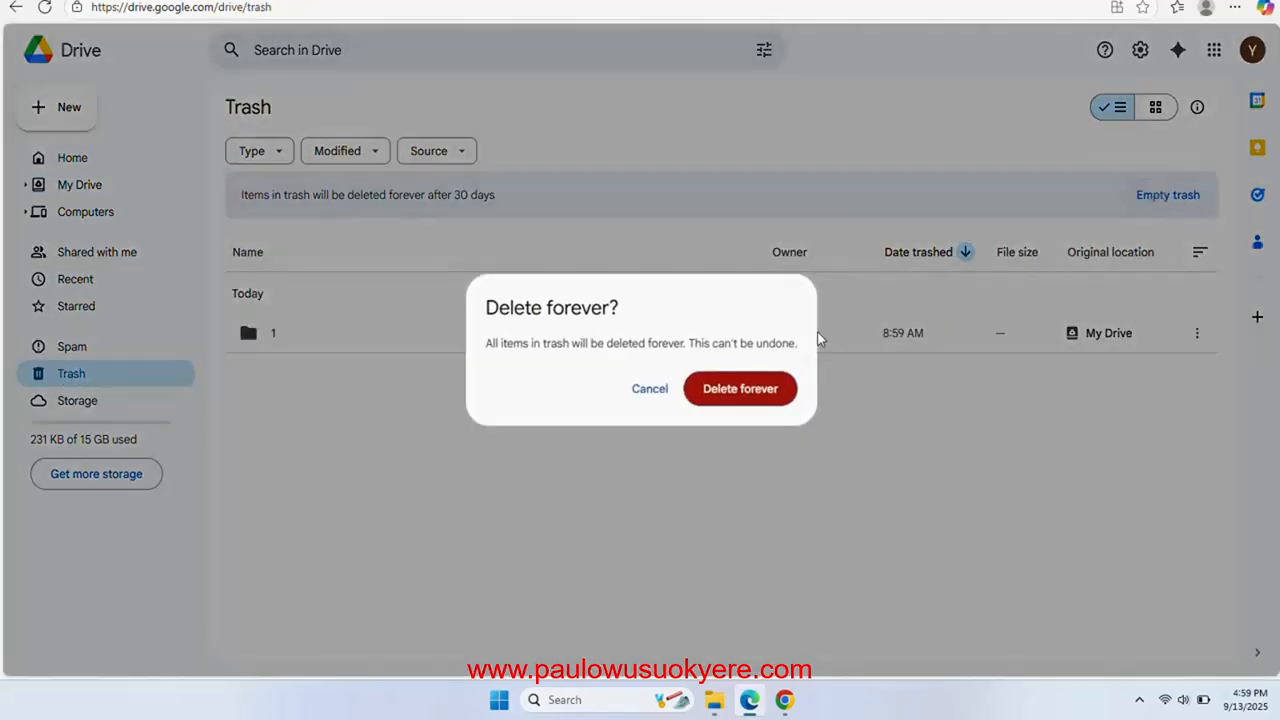
{"action": "left_click", "coordinate": [775, 380]}
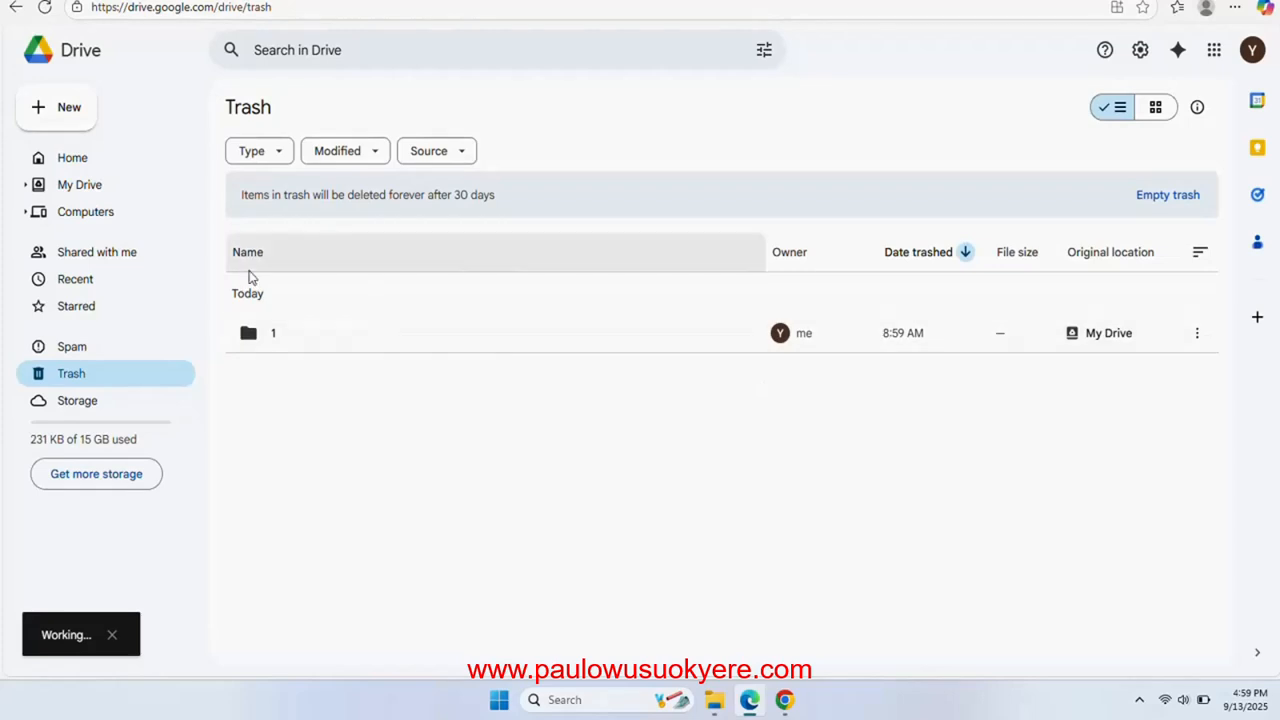
Open the main site for editing from the My Website folder in My Drive.
{"action": "left_click", "coordinate": [82, 186]}
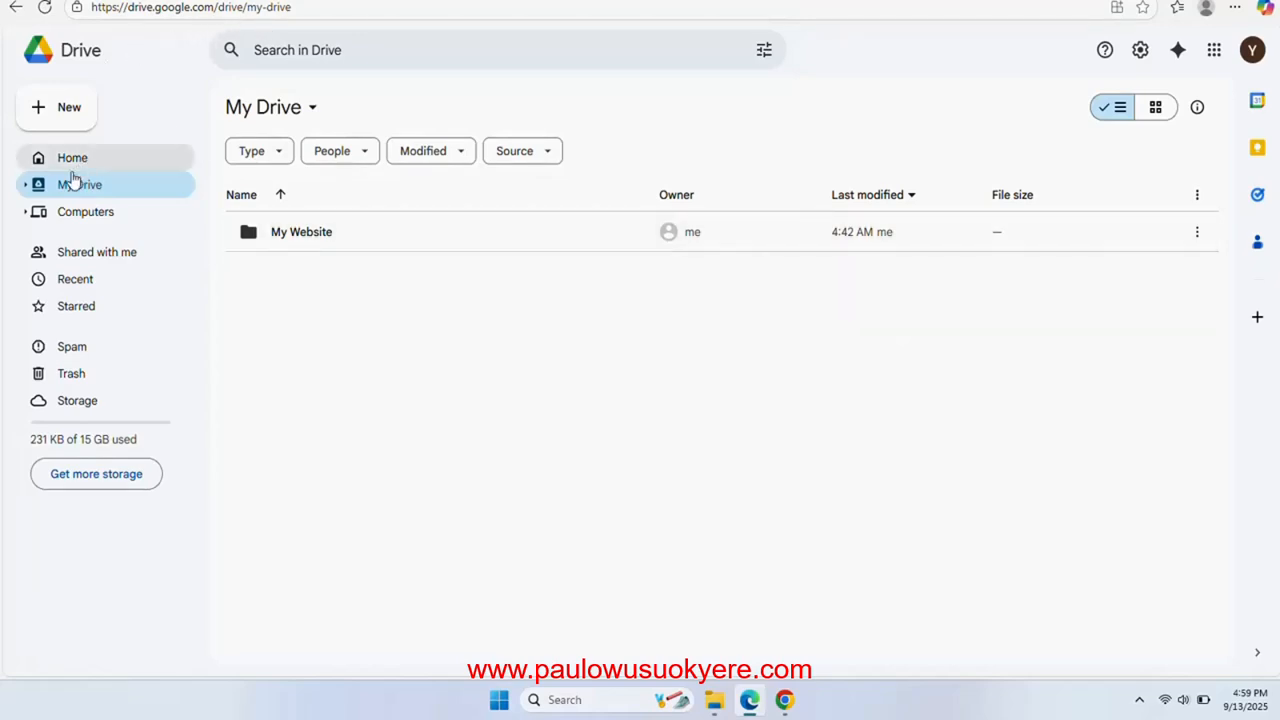
{"action": "double_click", "coordinate": [313, 240]}
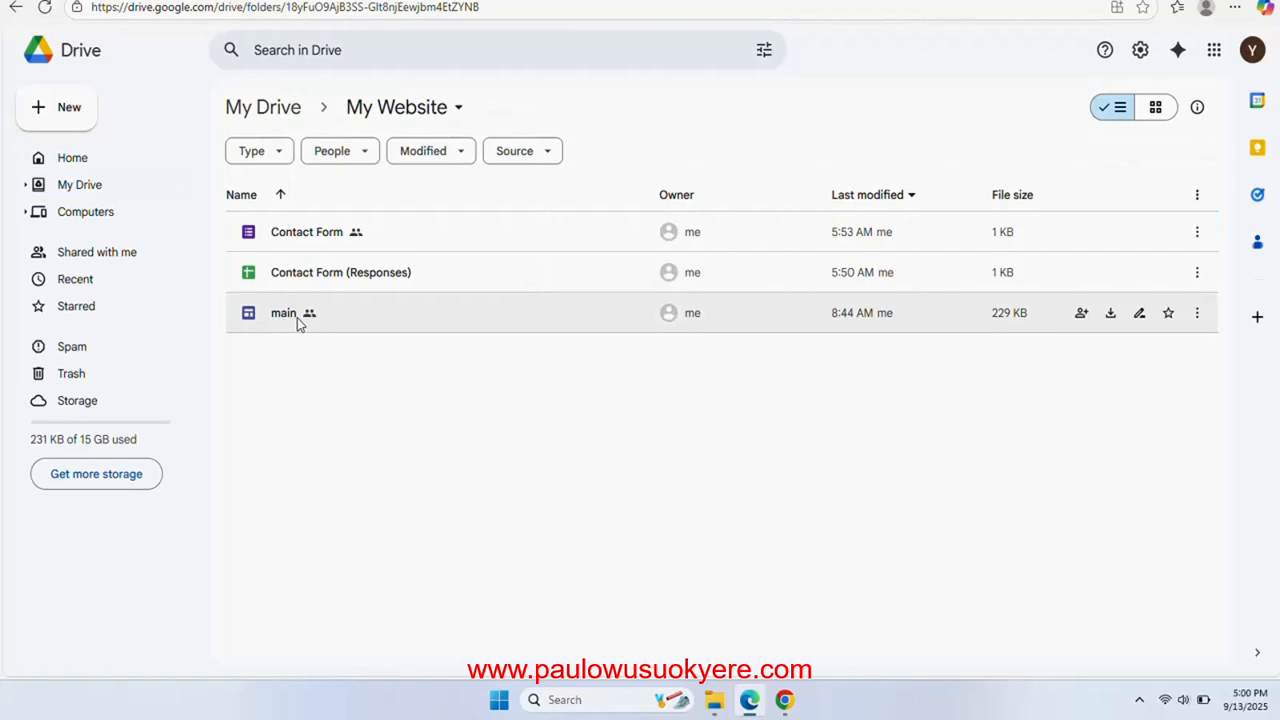
{"action": "double_click", "coordinate": [288, 316]}
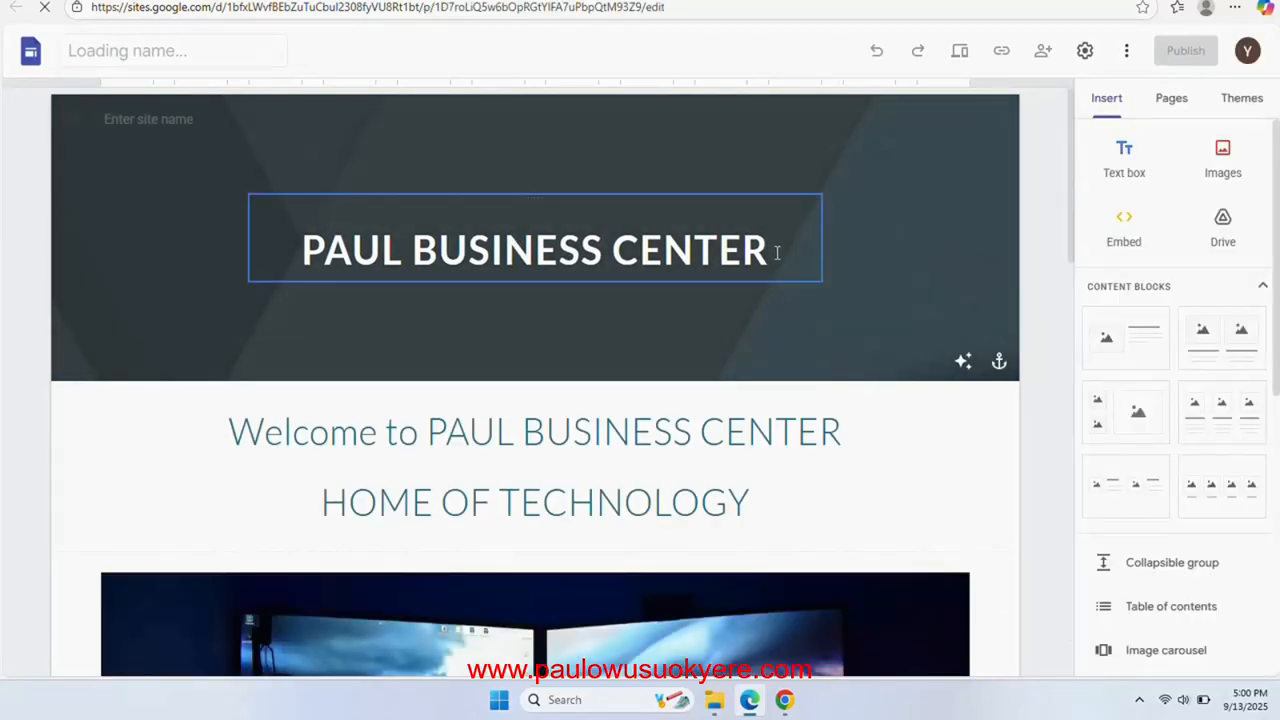
Change the Home page header title to PAUL BUSINESS CENTER 1 and publish the reviewed change.
{"action": "left_click", "coordinate": [780, 252]}
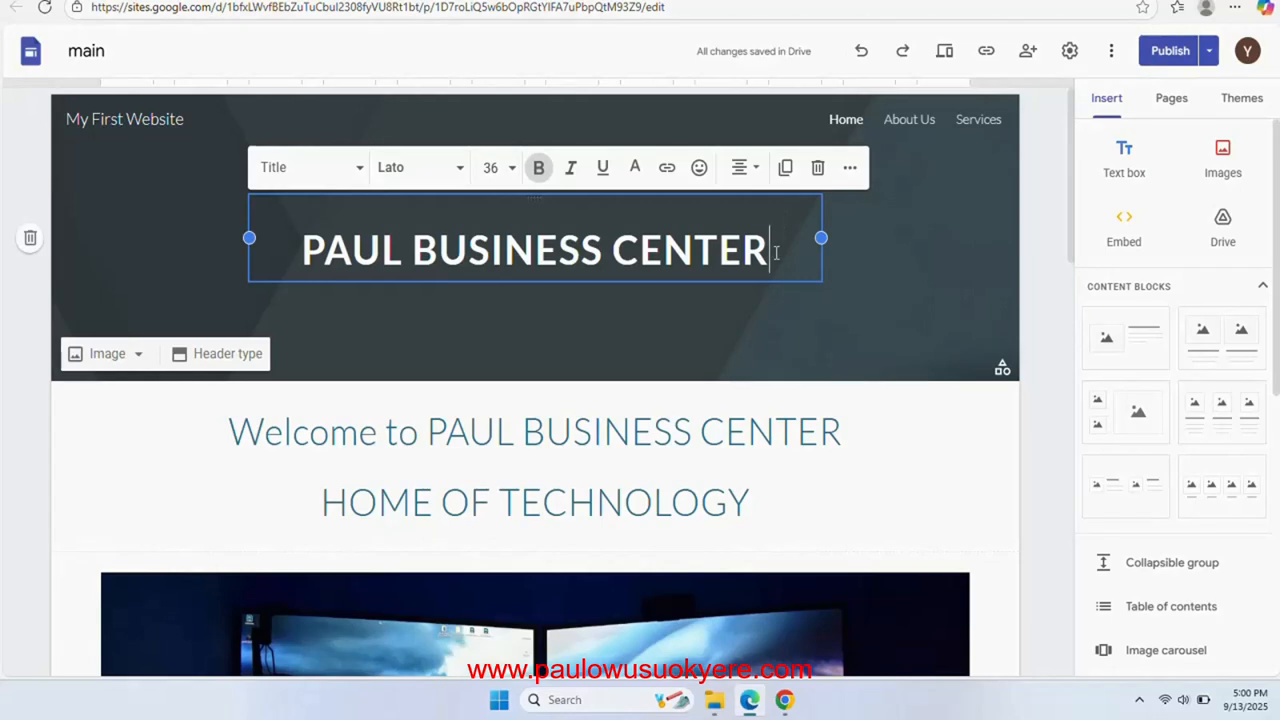
{"action": "type", "text": "1"}
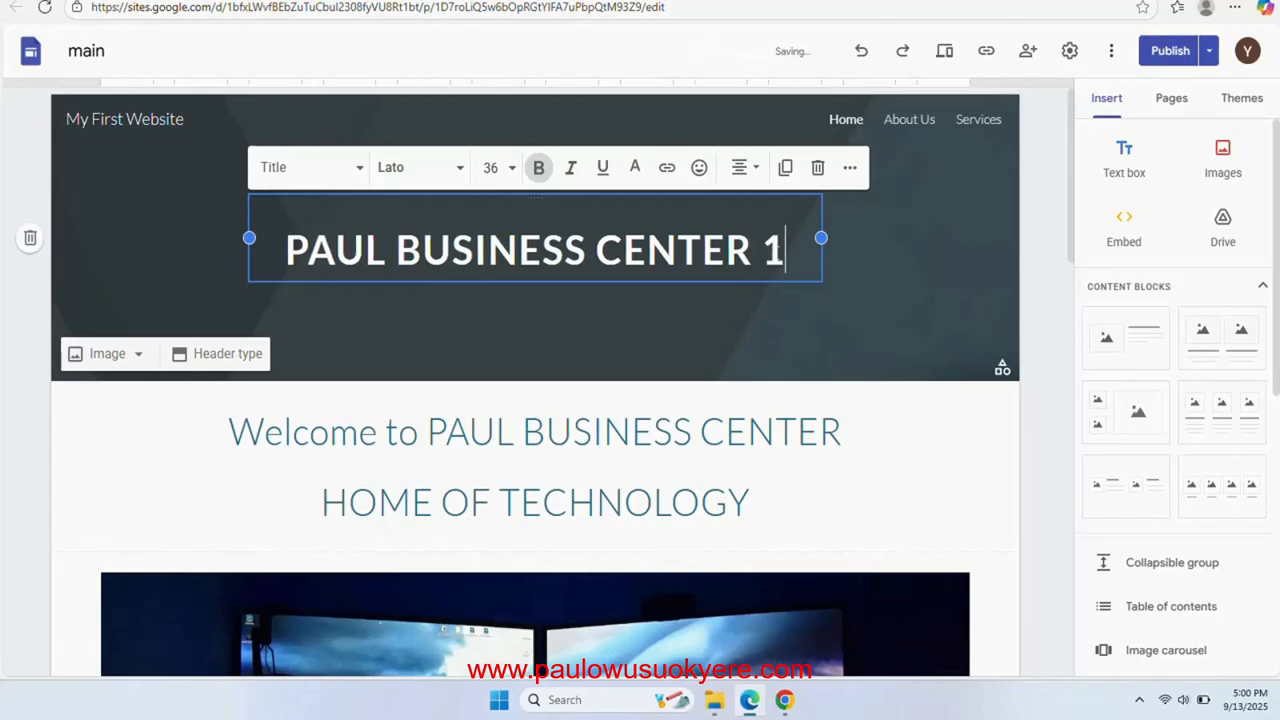
{"action": "left_click", "coordinate": [956, 232]}
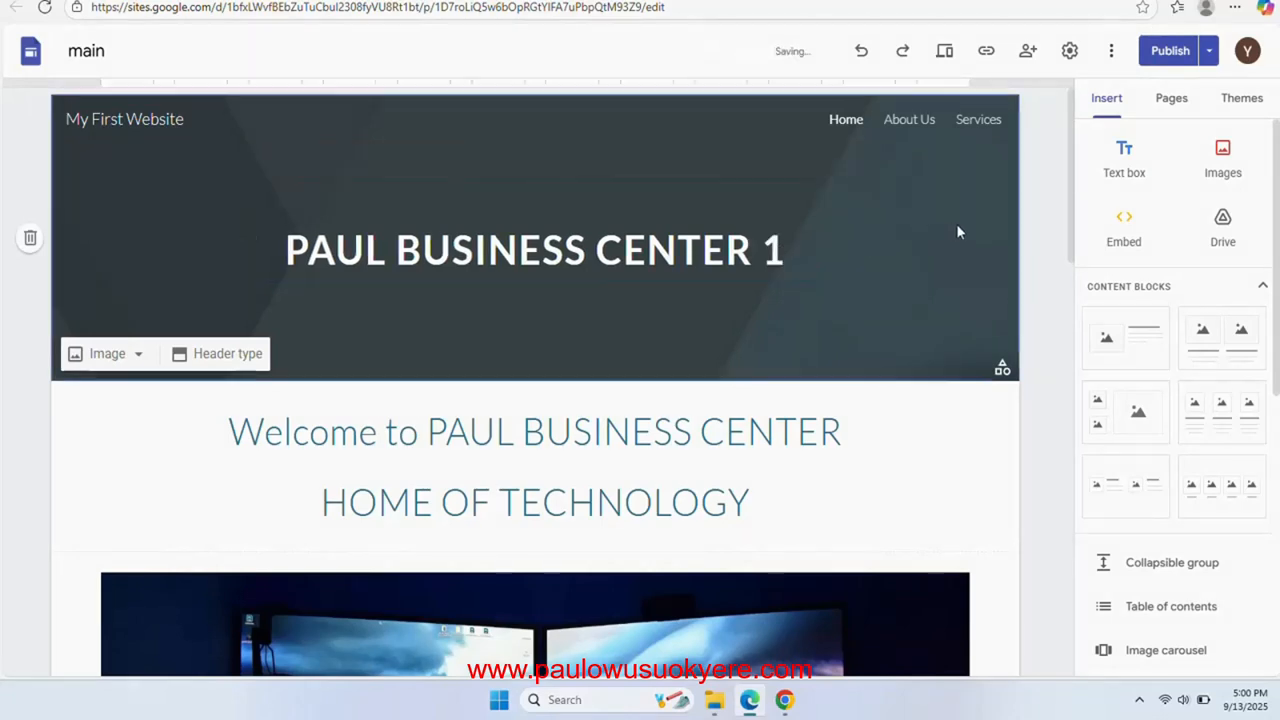
{"action": "left_click", "coordinate": [1170, 51]}
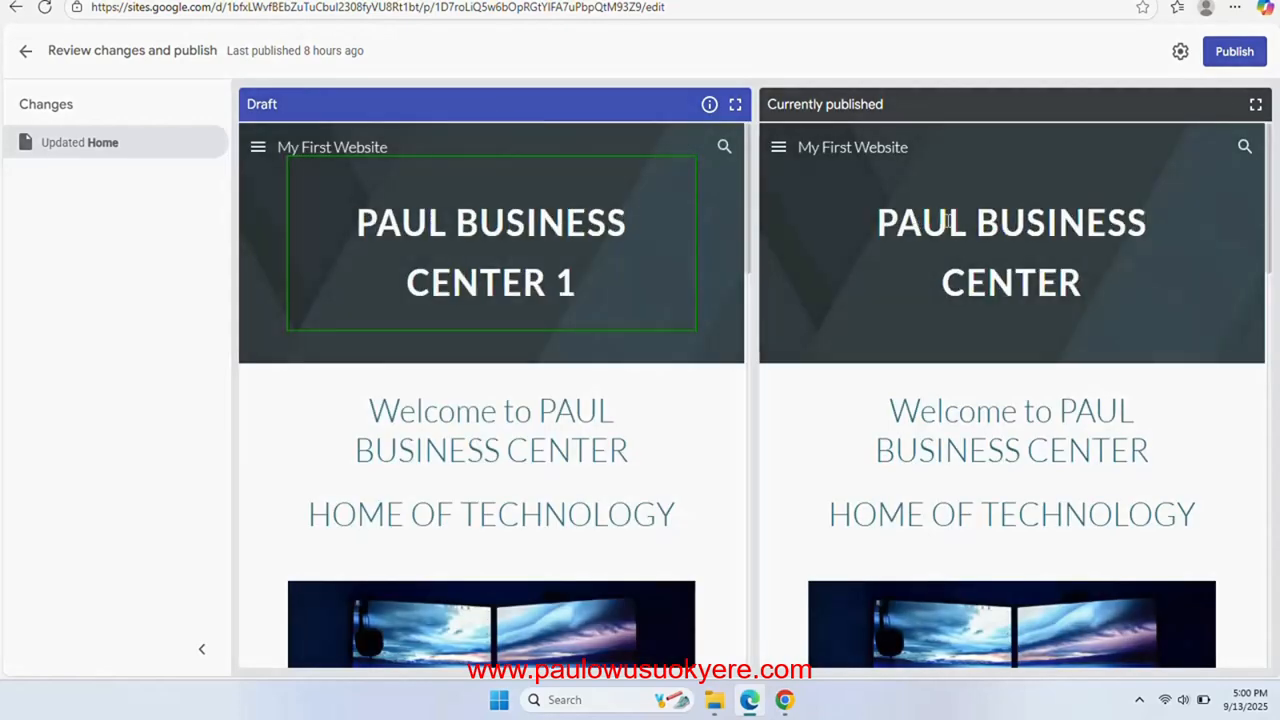
{"action": "left_click", "coordinate": [1231, 54]}
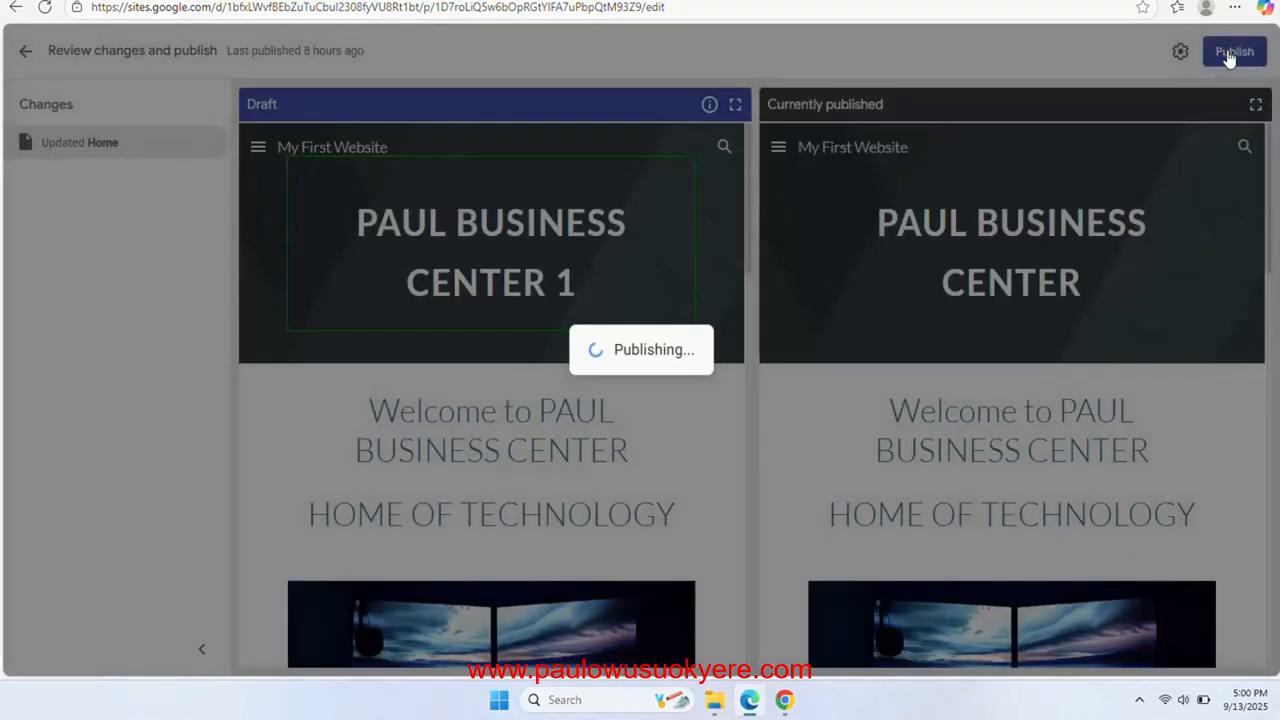